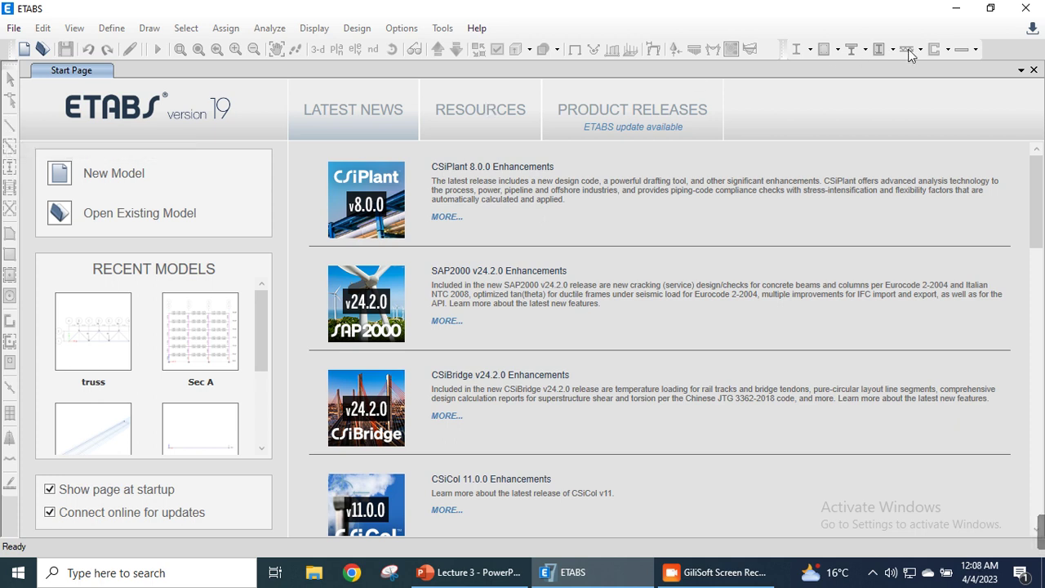
# - Show the Select and Edit toolbars in the ETABS window
pyautogui.rightClick(1006, 57)
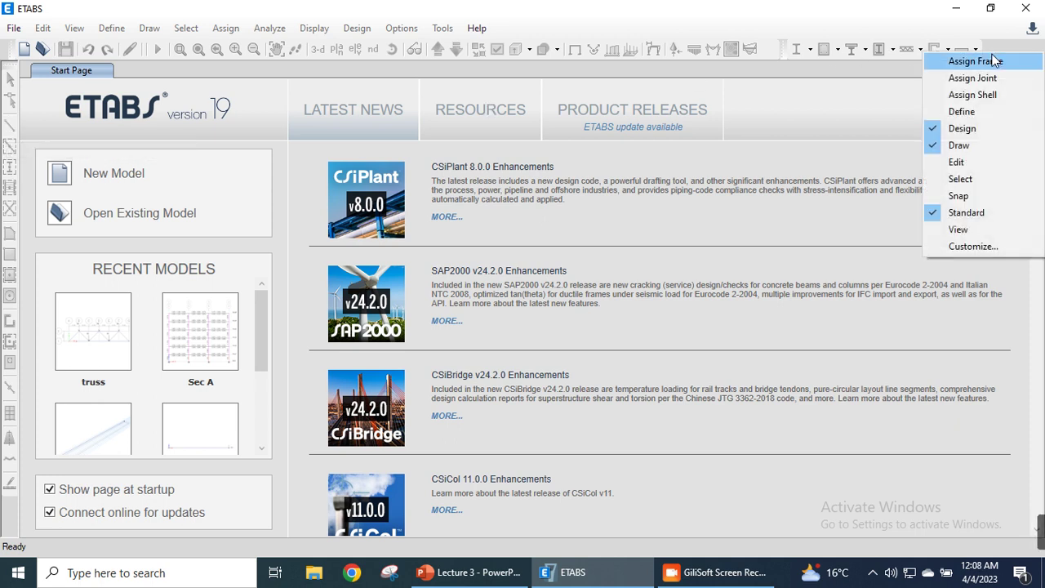
pyautogui.click(947, 180)
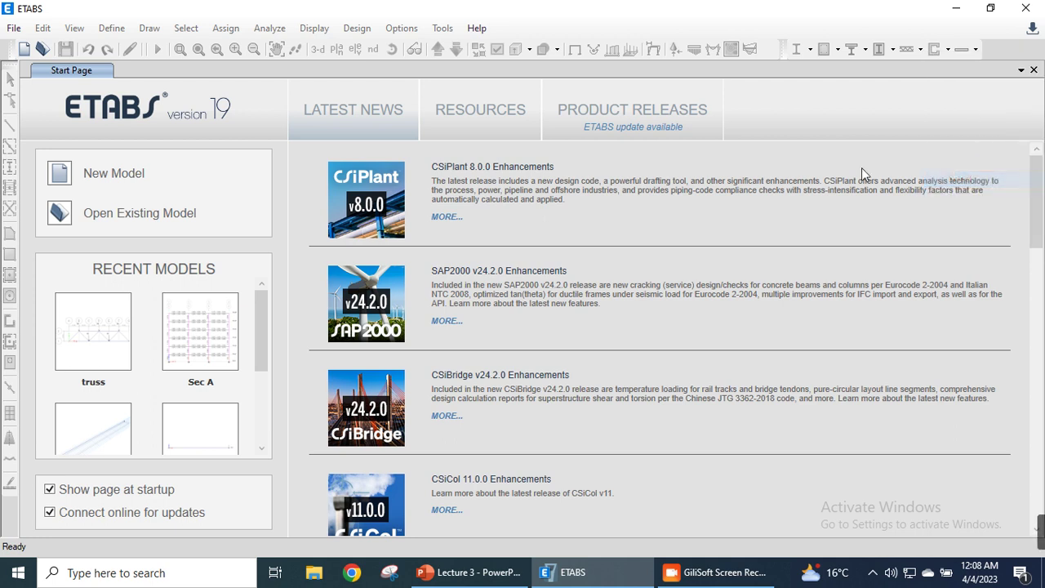
pyautogui.rightClick(993, 49)
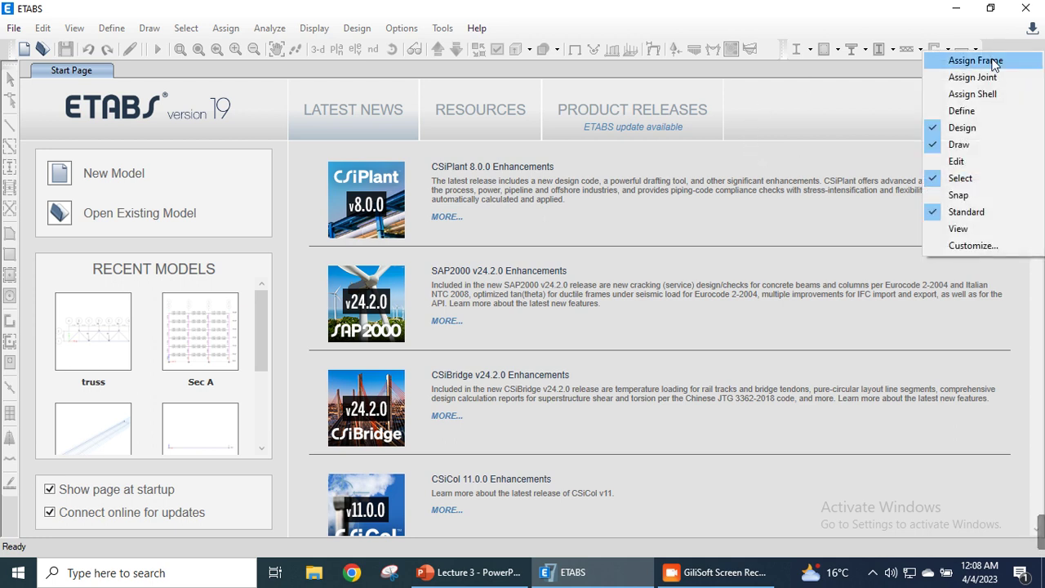
pyautogui.click(937, 160)
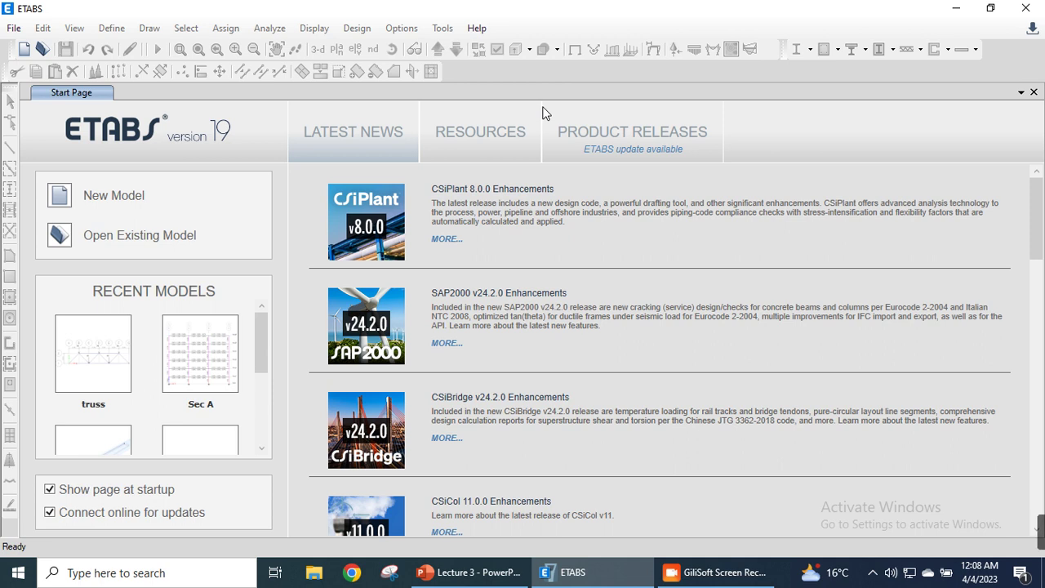
# - Start a new model that is initialized with the built-in settings
pyautogui.click(18, 31)
pyautogui.click(18, 31)
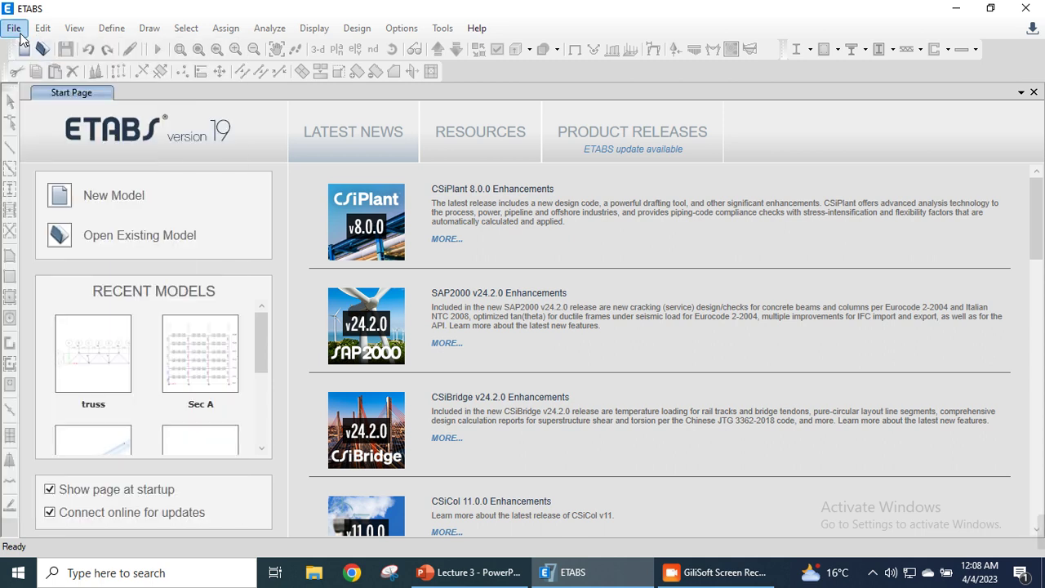
pyautogui.click(118, 200)
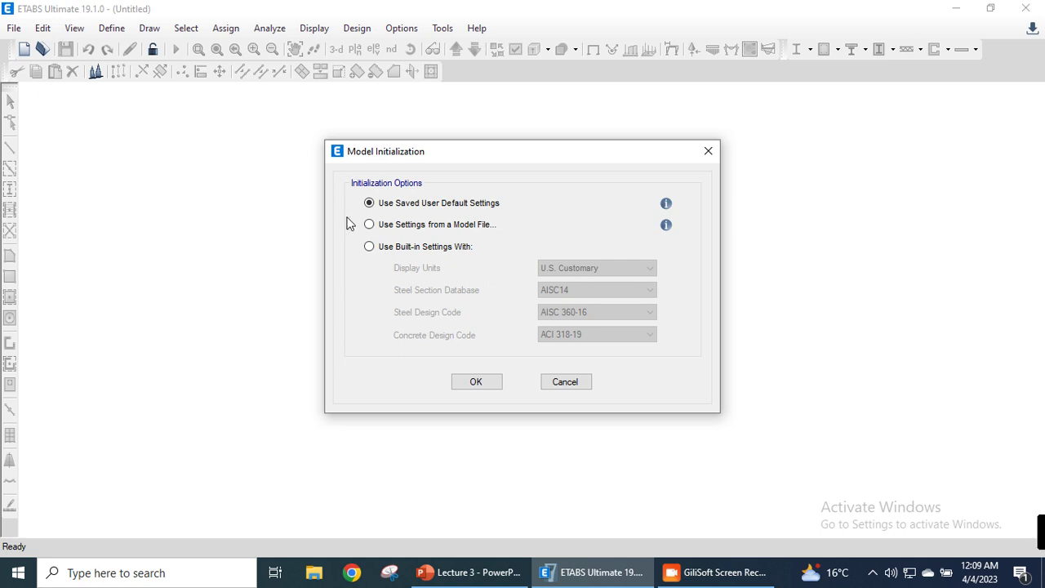
pyautogui.click(388, 250)
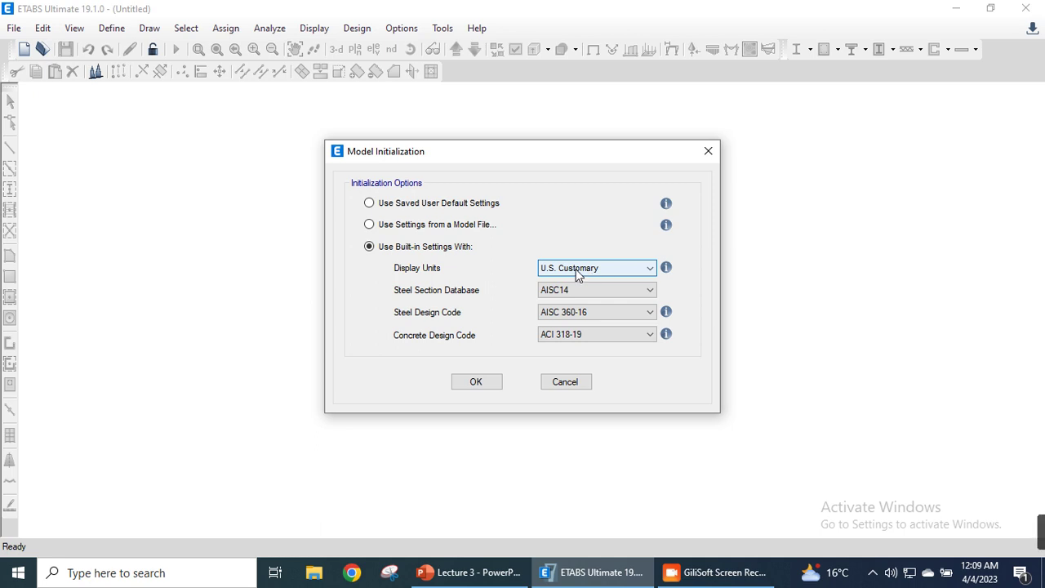
# - Choose the AISC14 steel section database and AISC 360-16 steel design code, and accept the model initialization
pyautogui.moveTo(666, 270)
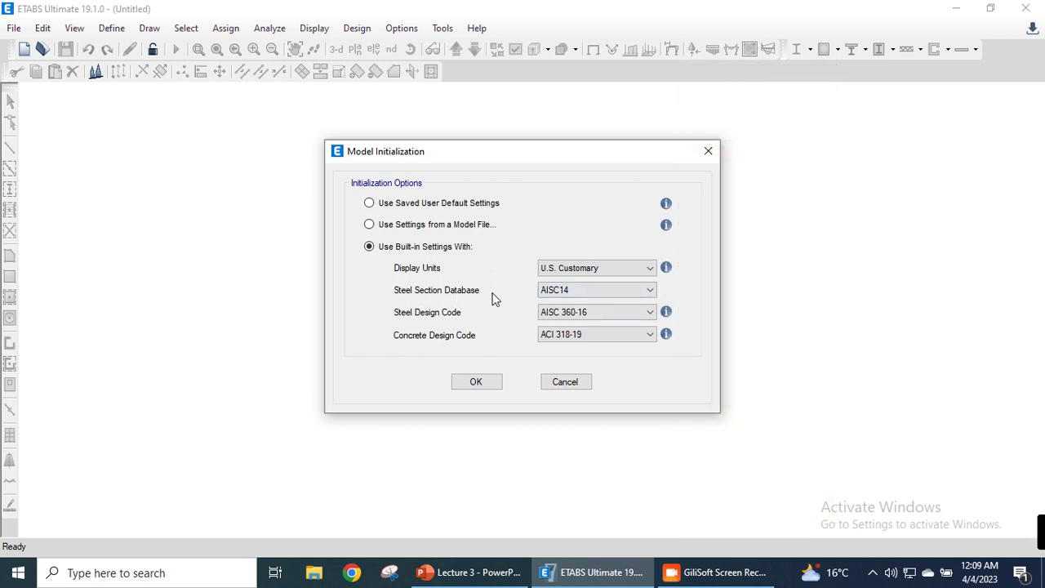
pyautogui.click(642, 290)
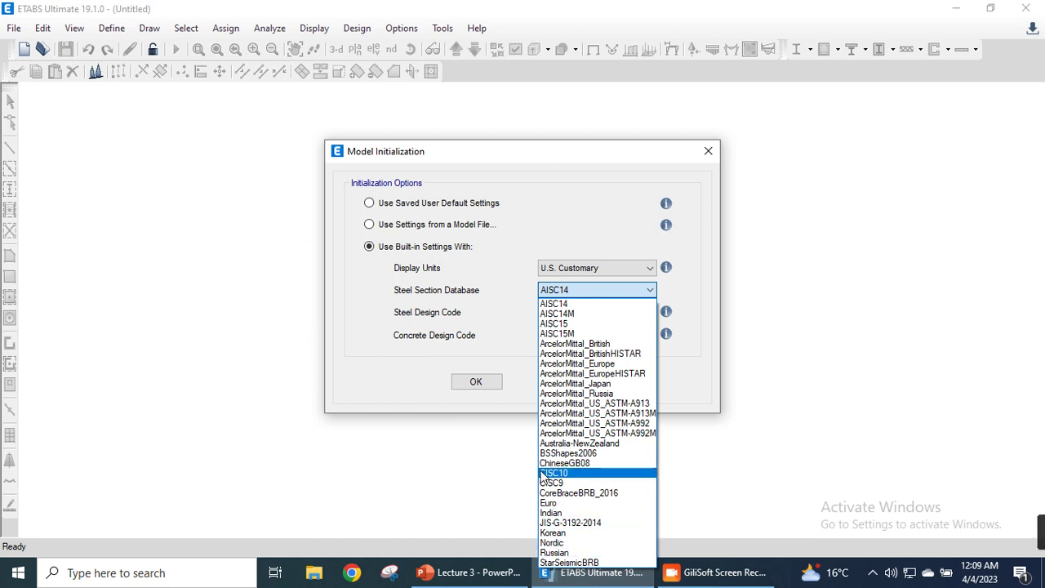
pyautogui.click(562, 305)
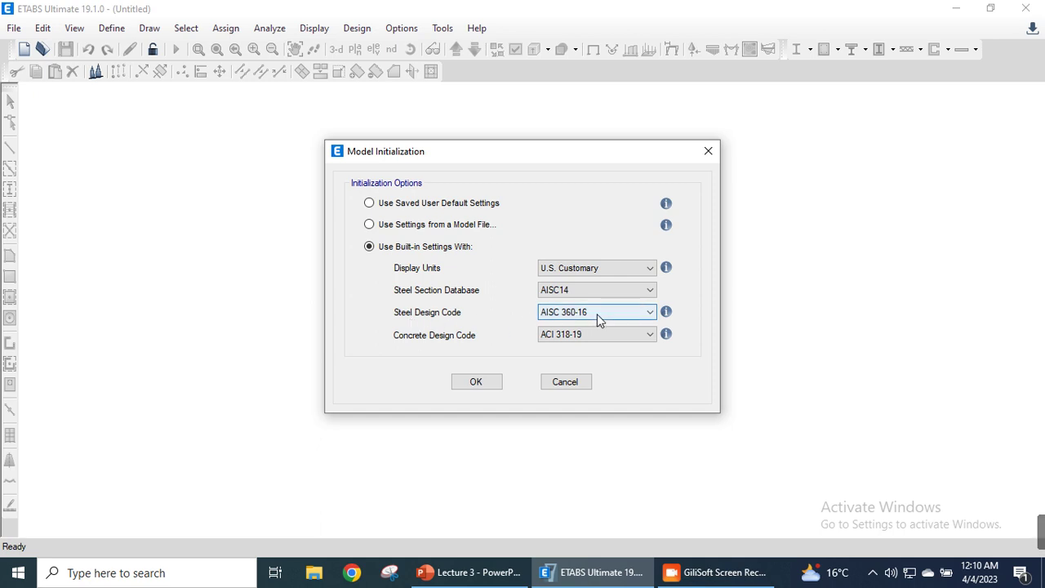
pyautogui.click(598, 314)
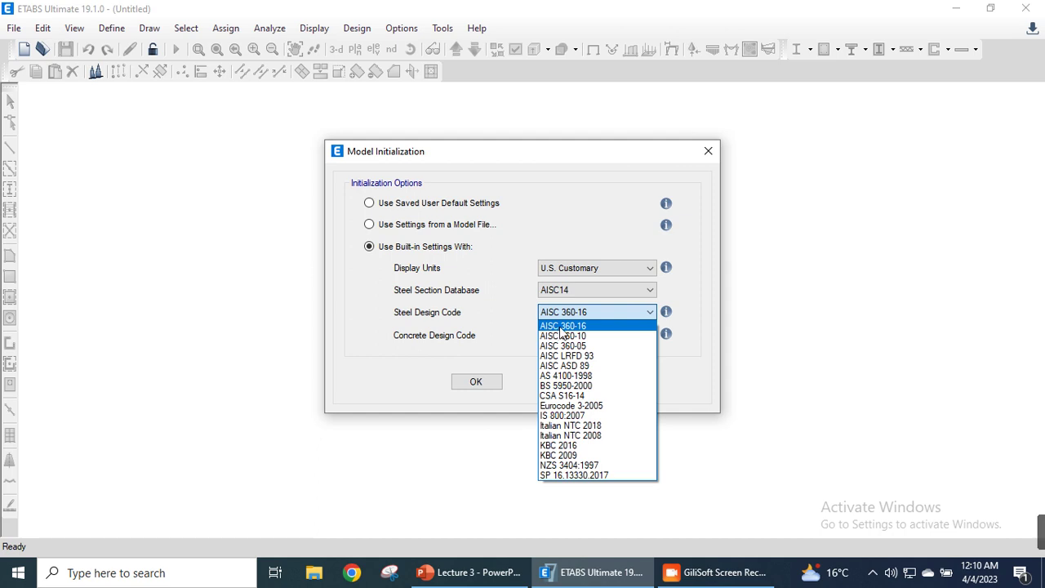
pyautogui.click(577, 329)
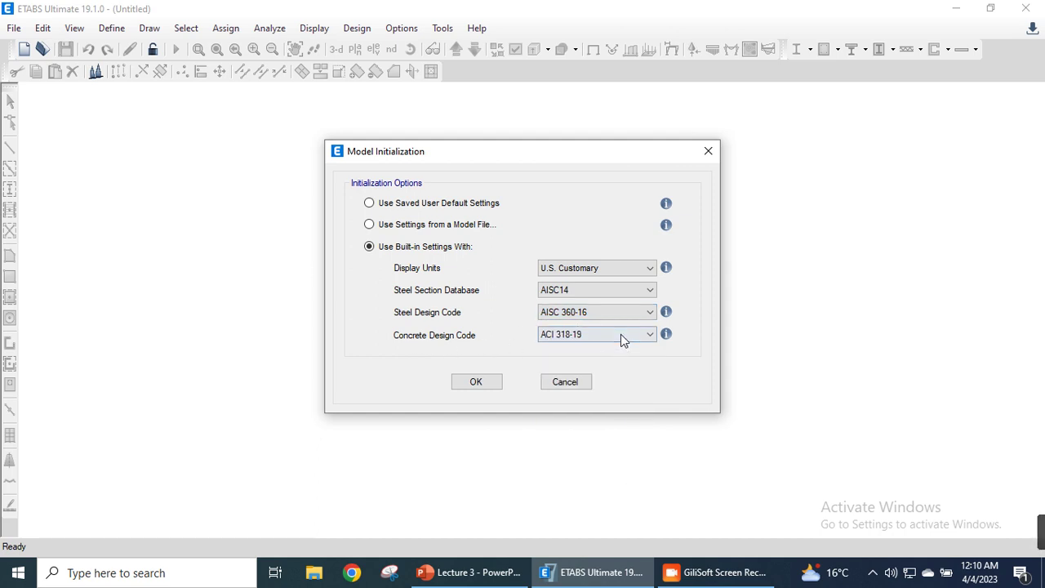
pyautogui.click(476, 382)
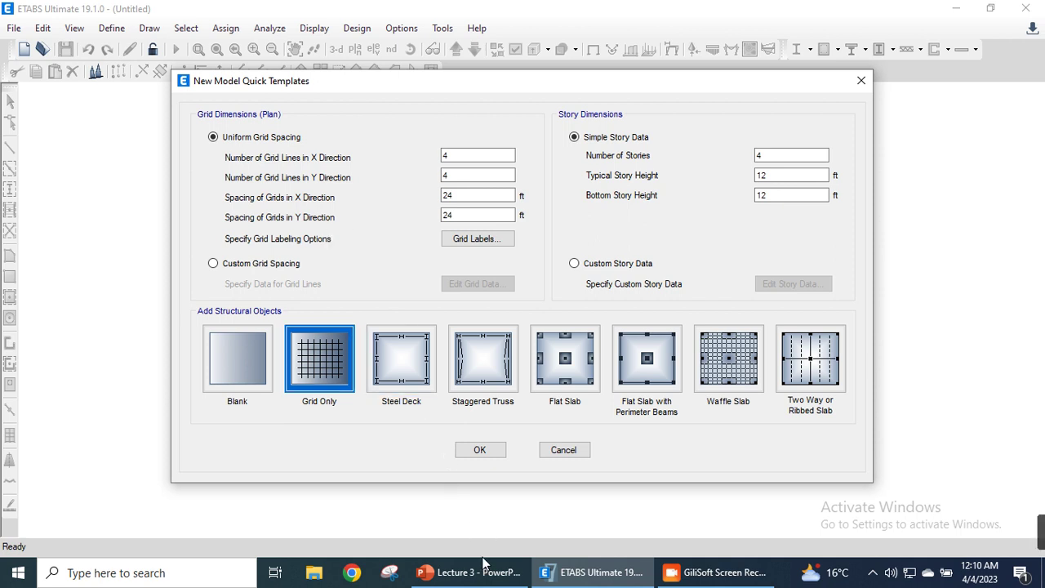
# - Consult the Today's Task slide in PowerPoint, then return to ETABS and set the number of stories to 7
pyautogui.moveTo(482, 579)
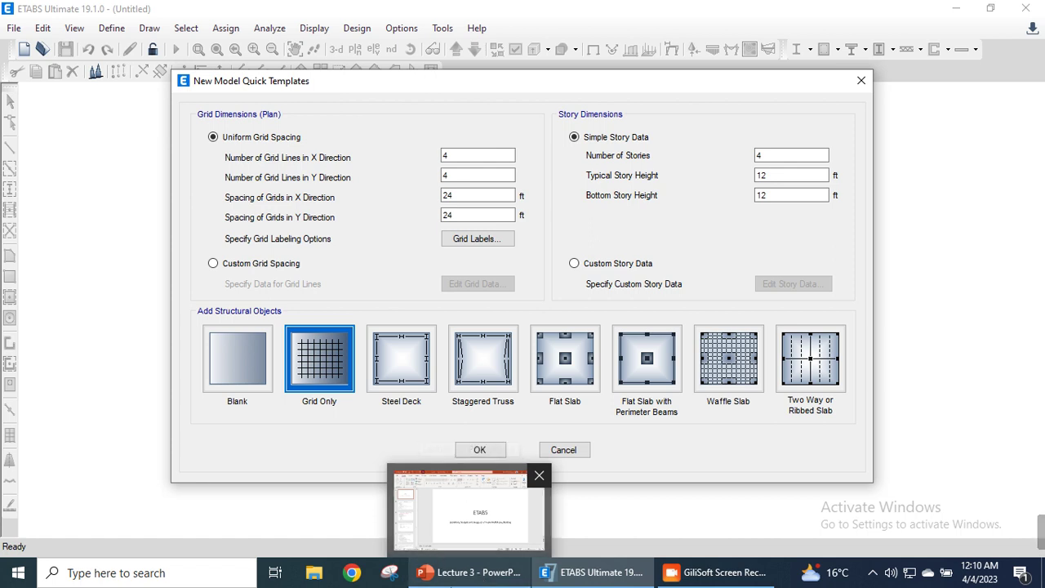
pyautogui.click(454, 575)
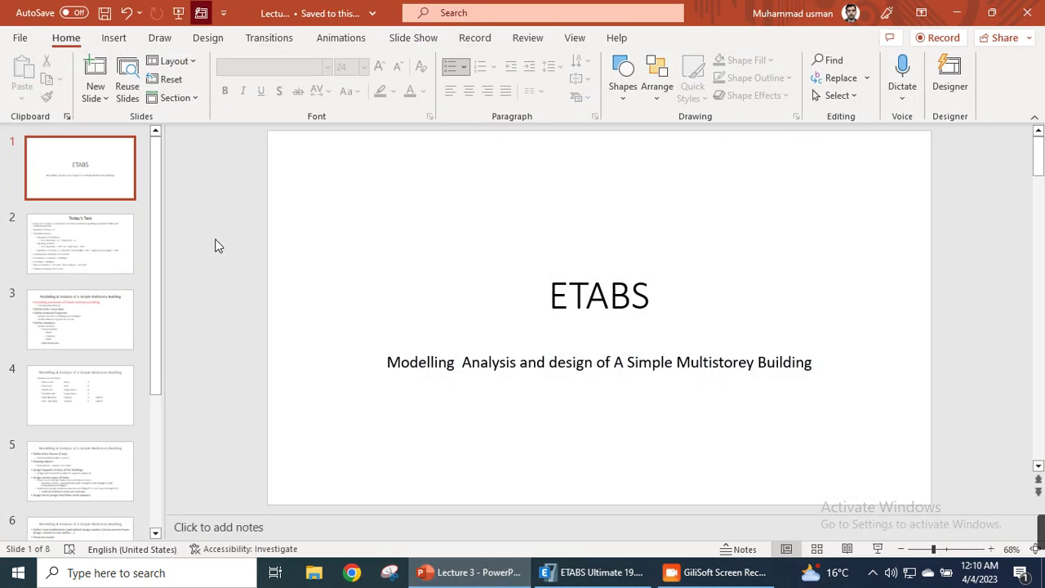
pyautogui.scroll(-1, 216, 245)
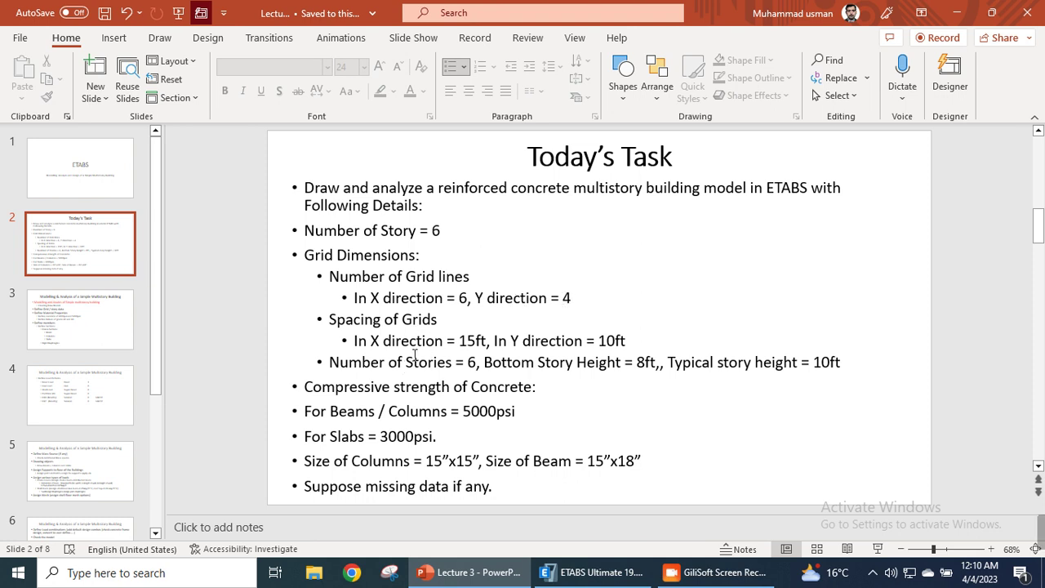
pyautogui.click(604, 574)
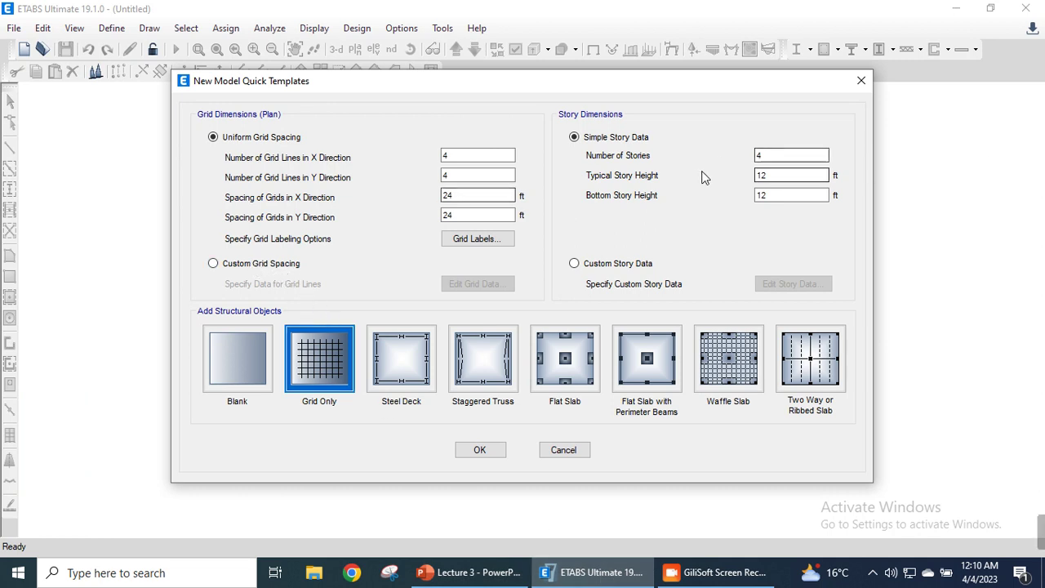
pyautogui.doubleClick(763, 156)
pyautogui.write('6')
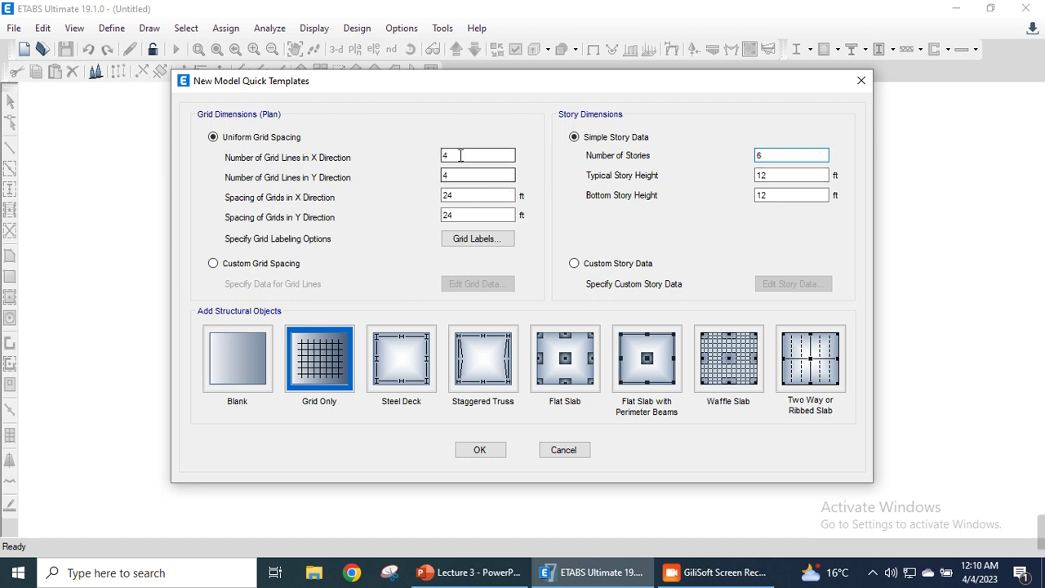
pyautogui.moveTo(780, 156); pyautogui.dragTo(750, 160)
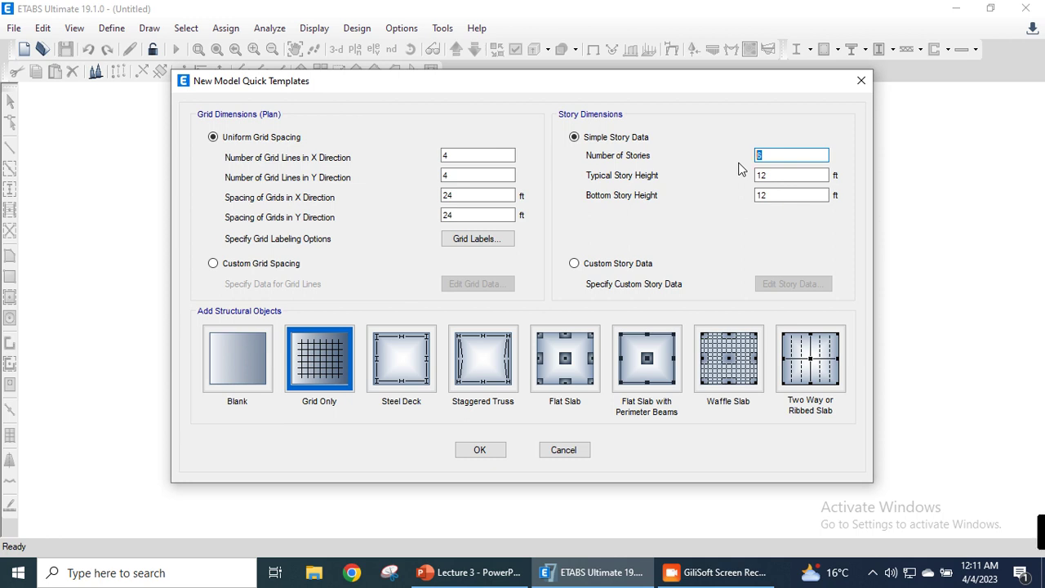
pyautogui.write('7')
# - Look up the story heights on the PowerPoint slide and set the typical story height to 10 ft and bottom story height to 8 ft
pyautogui.doubleClick(779, 175)
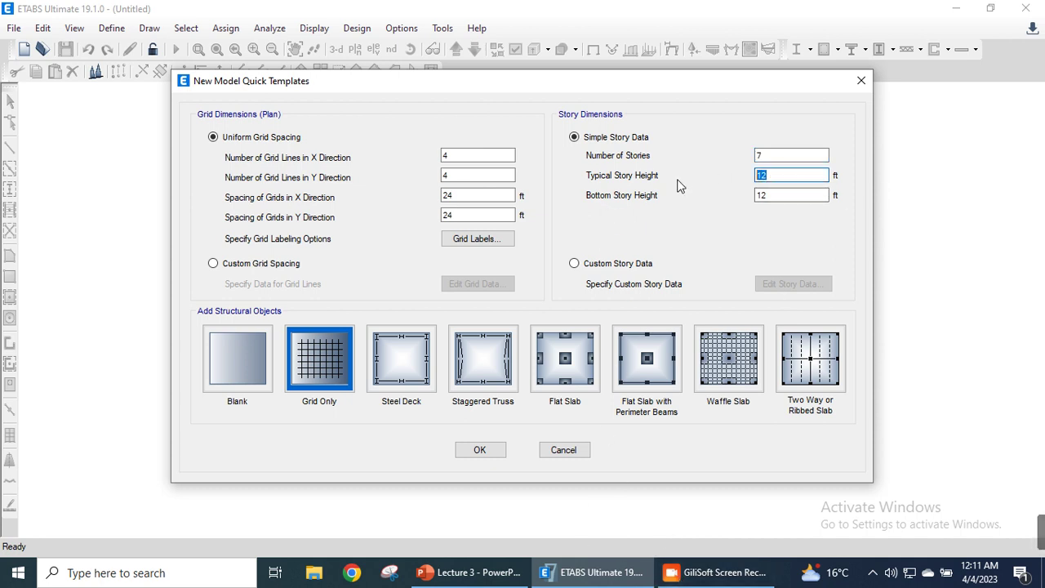
pyautogui.click(471, 572)
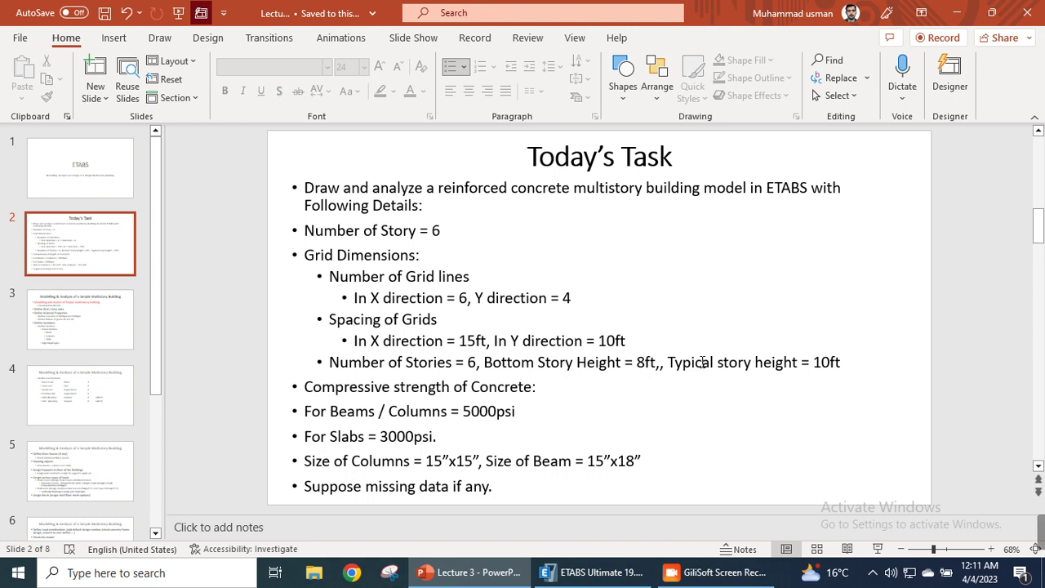
pyautogui.click(594, 573)
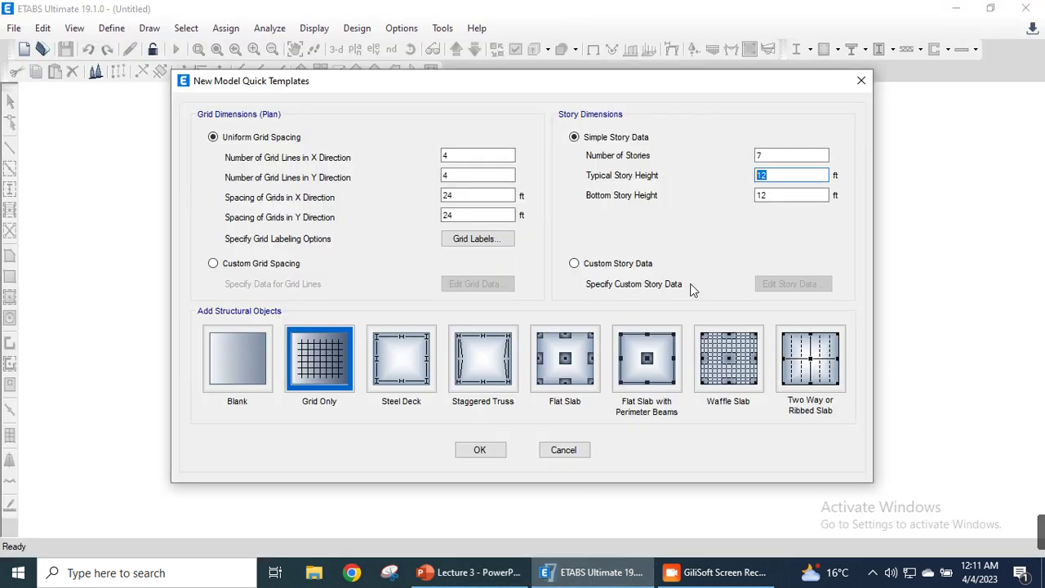
pyautogui.write('10')
pyautogui.moveTo(776, 196); pyautogui.dragTo(692, 200)
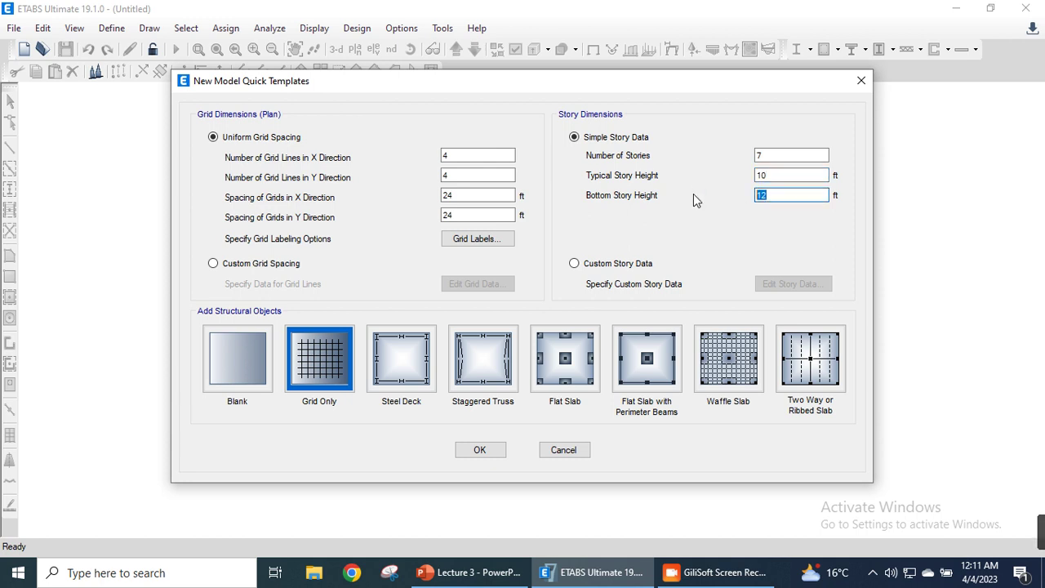
pyautogui.write('8')
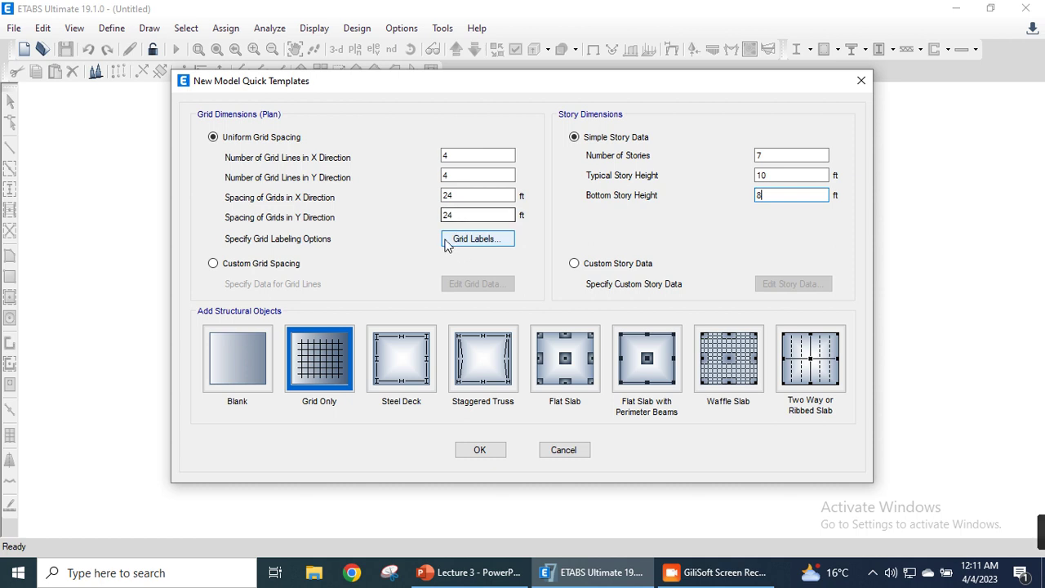
# - Set the number of grid lines to 6 in the X direction and 4 in the Y direction
pyautogui.click(444, 155)
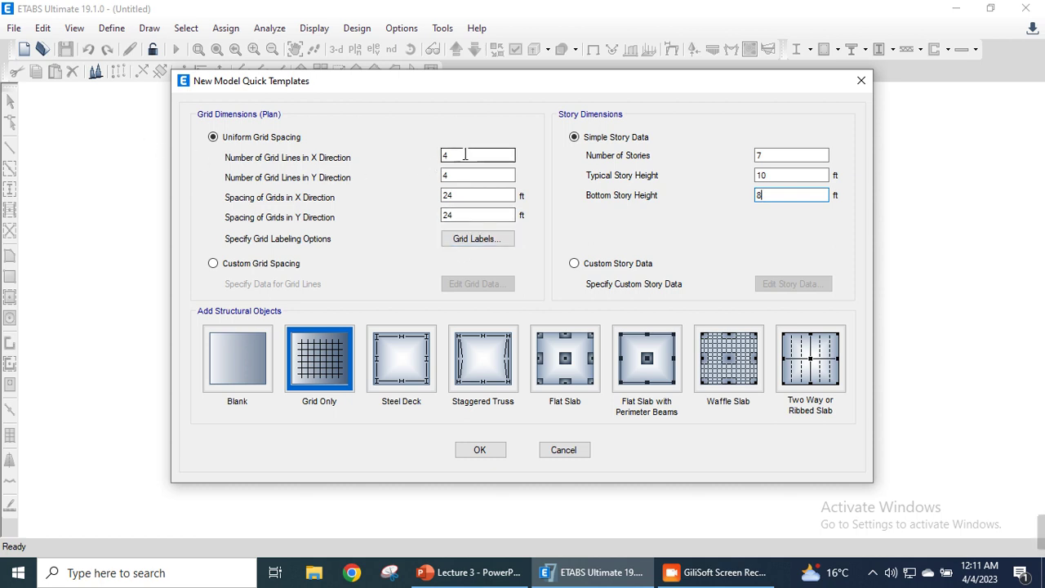
pyautogui.press('BackSpace')
pyautogui.write('6')
pyautogui.click(454, 174)
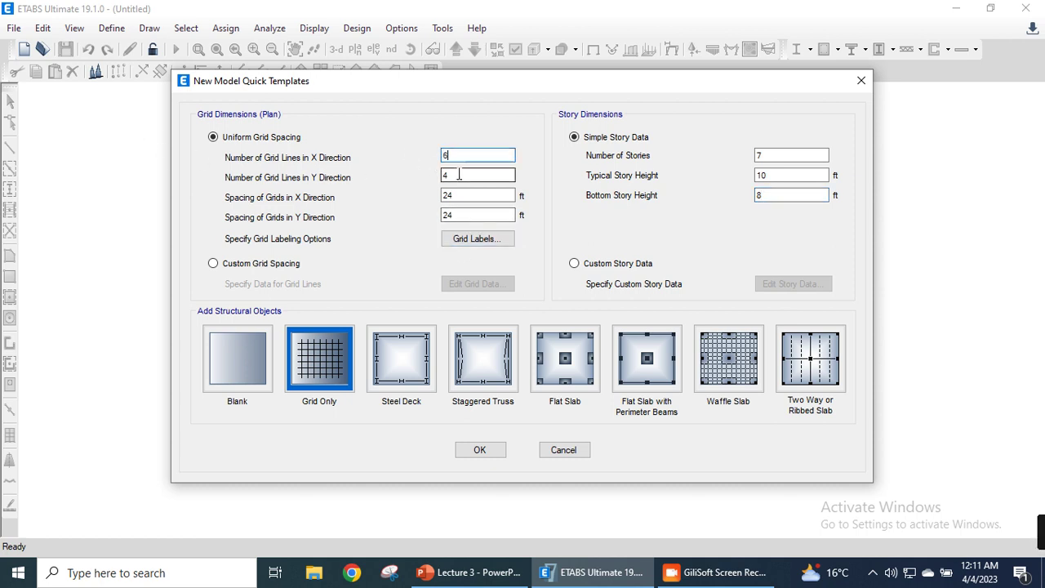
pyautogui.doubleClick(477, 175)
pyautogui.click(715, 574)
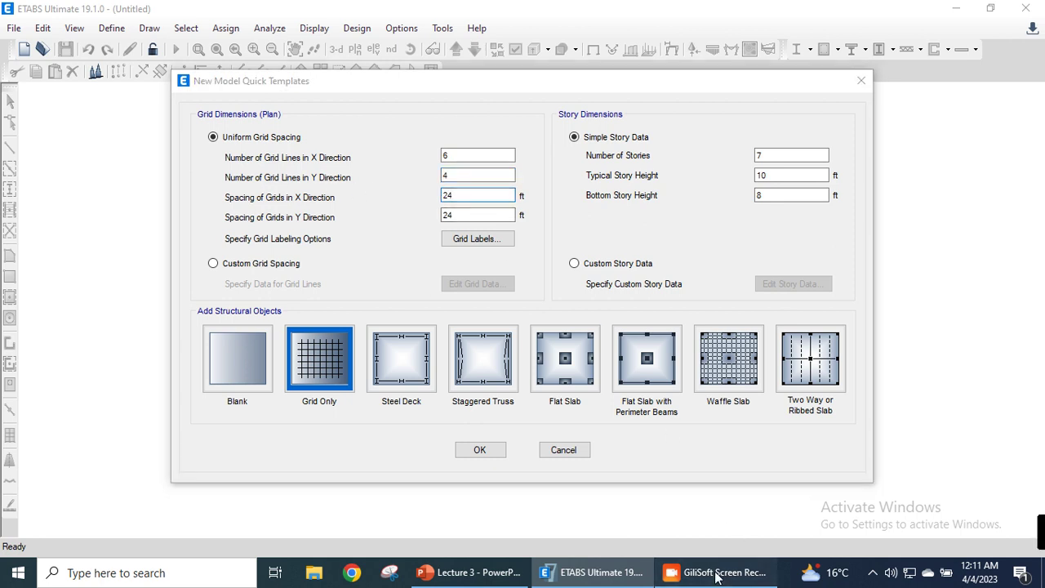
pyautogui.click(715, 573)
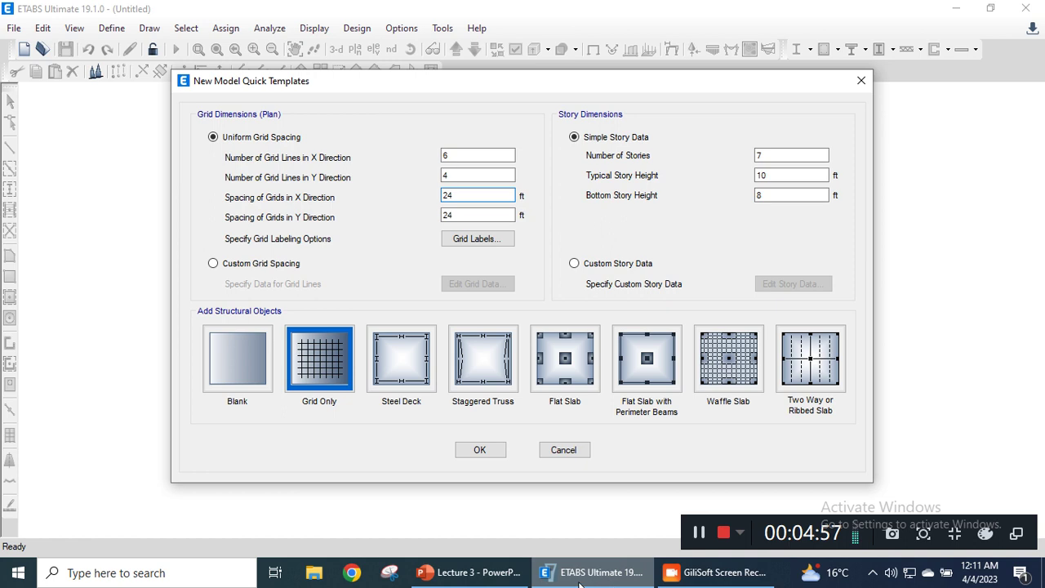
# - Look up the grid spacing on the PowerPoint slide and set it to 15 ft in X and 10 ft in Y
pyautogui.click(465, 574)
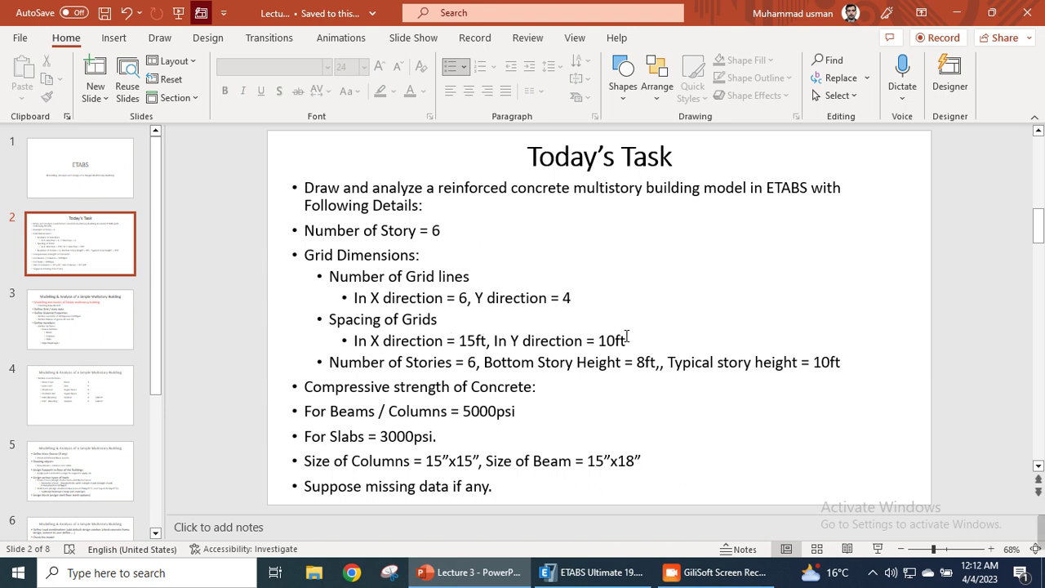
pyautogui.click(595, 572)
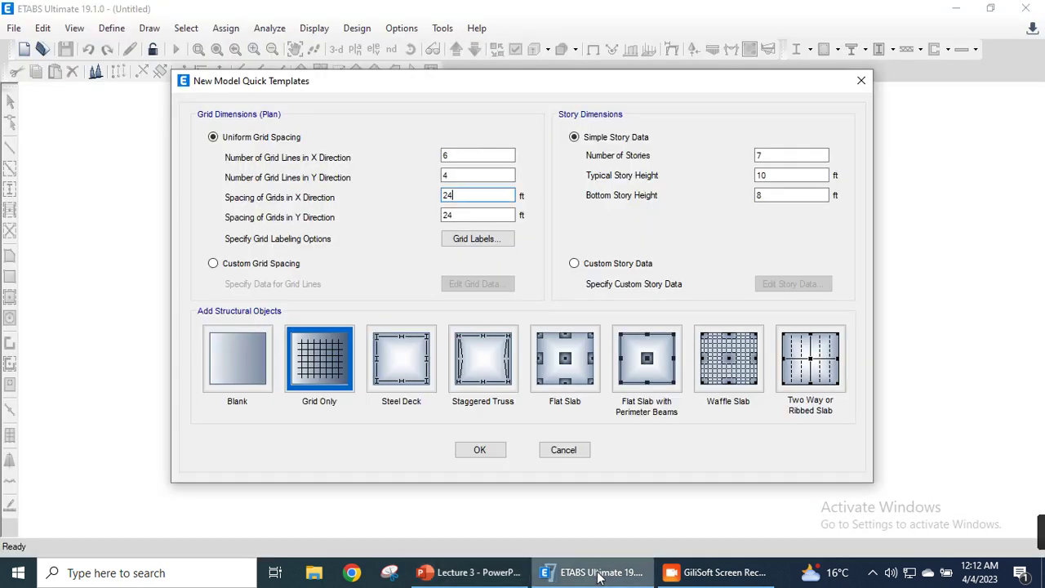
pyautogui.moveTo(472, 197); pyautogui.dragTo(432, 216)
pyautogui.write('15')
pyautogui.write('10')
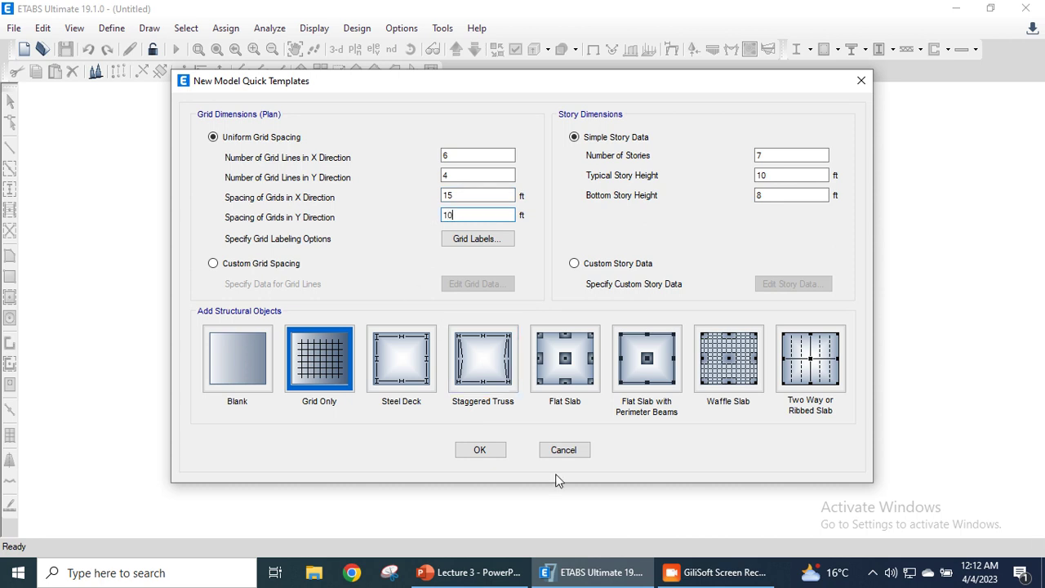
# - Recheck the grid spacing and story data on the PowerPoint task slide, then return to the ETABS template settings
pyautogui.click(469, 573)
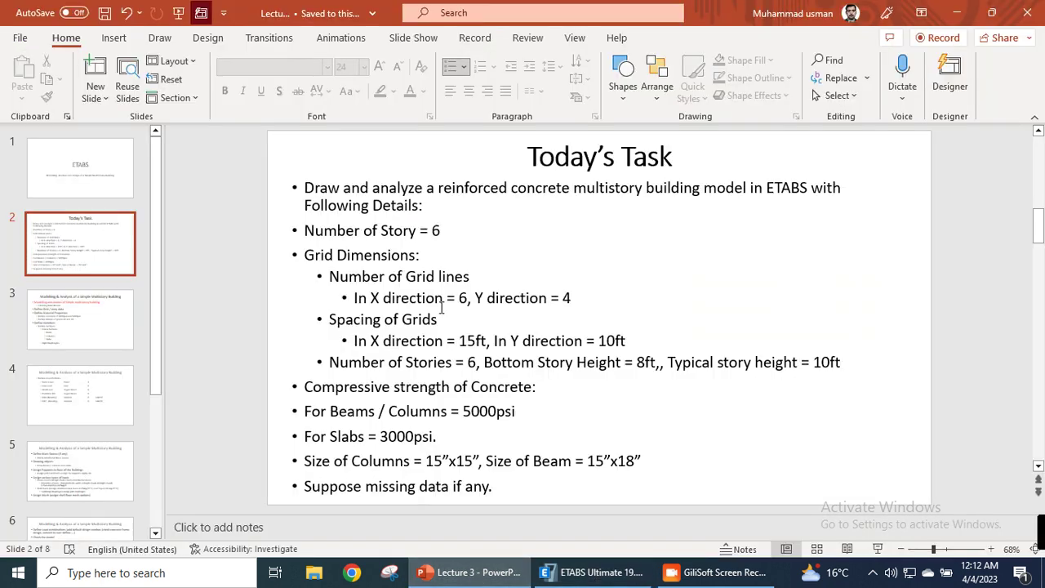
pyautogui.tripleClick(538, 342)
pyautogui.click(570, 363)
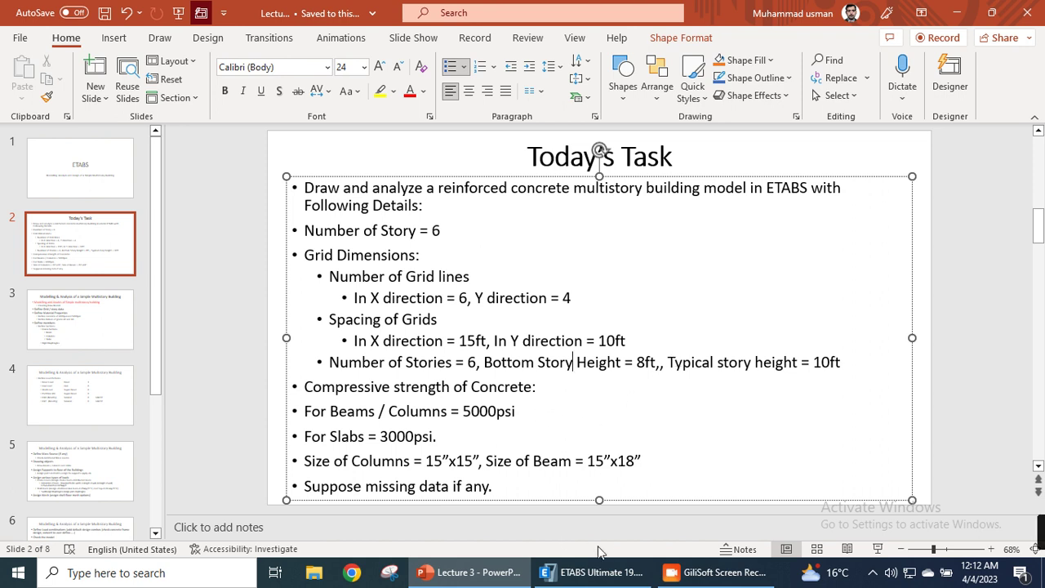
pyautogui.click(596, 572)
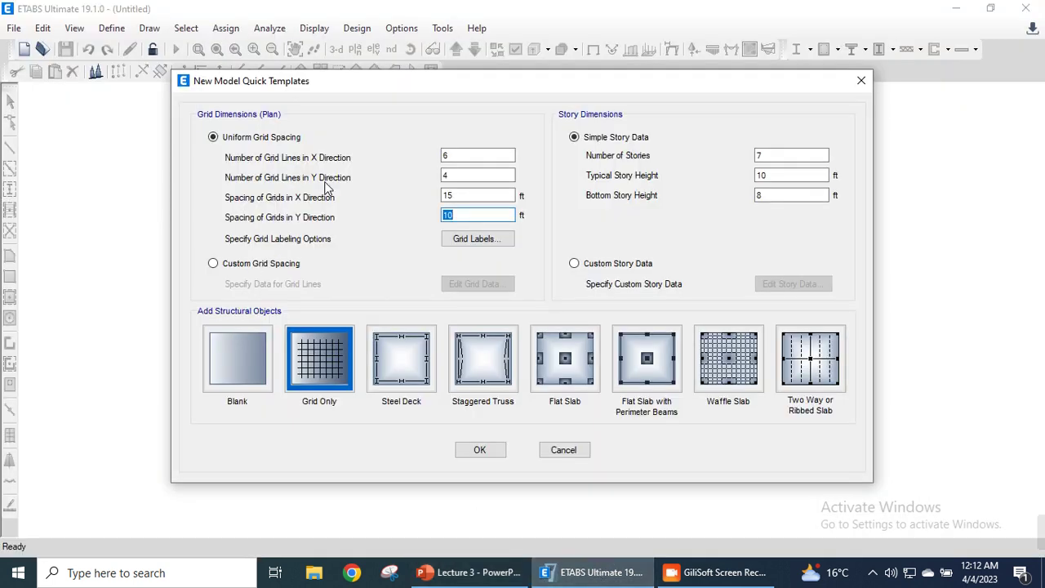
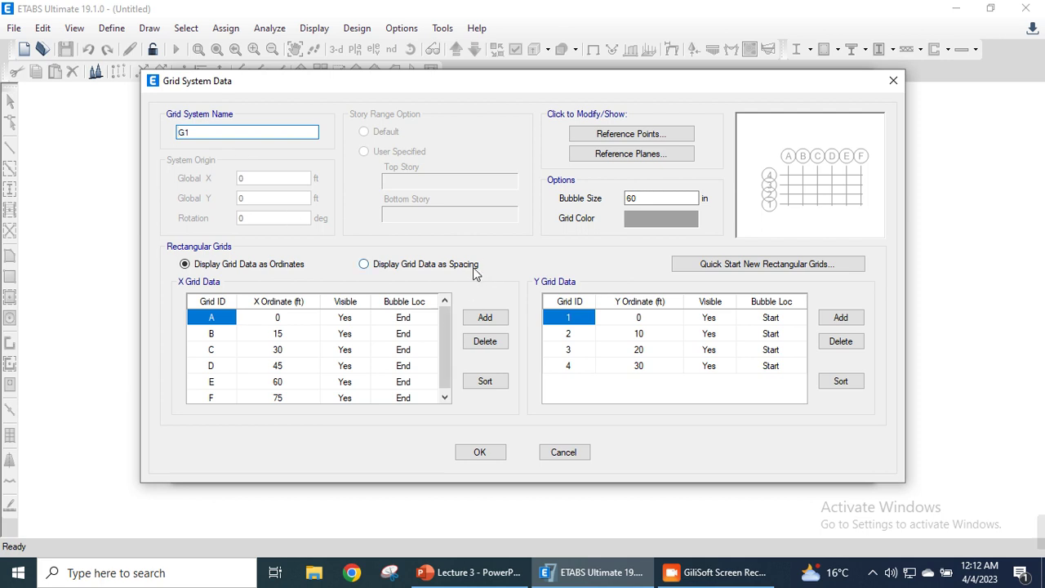
# - Check the X grid ordinates of lines A to F and display the grid data as spacing
pyautogui.moveTo(445, 335); pyautogui.dragTo(448, 363)
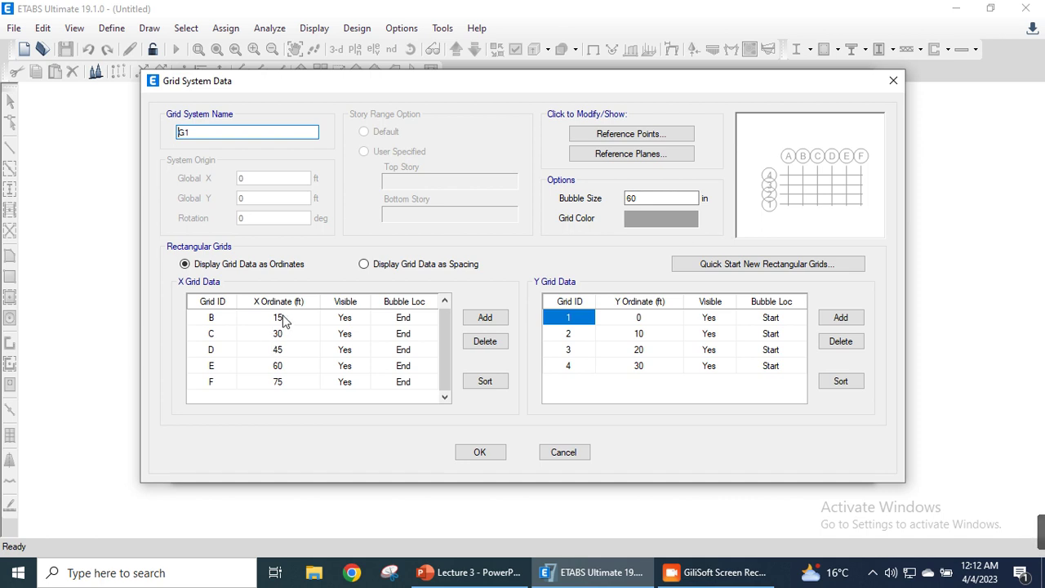
pyautogui.click(210, 267)
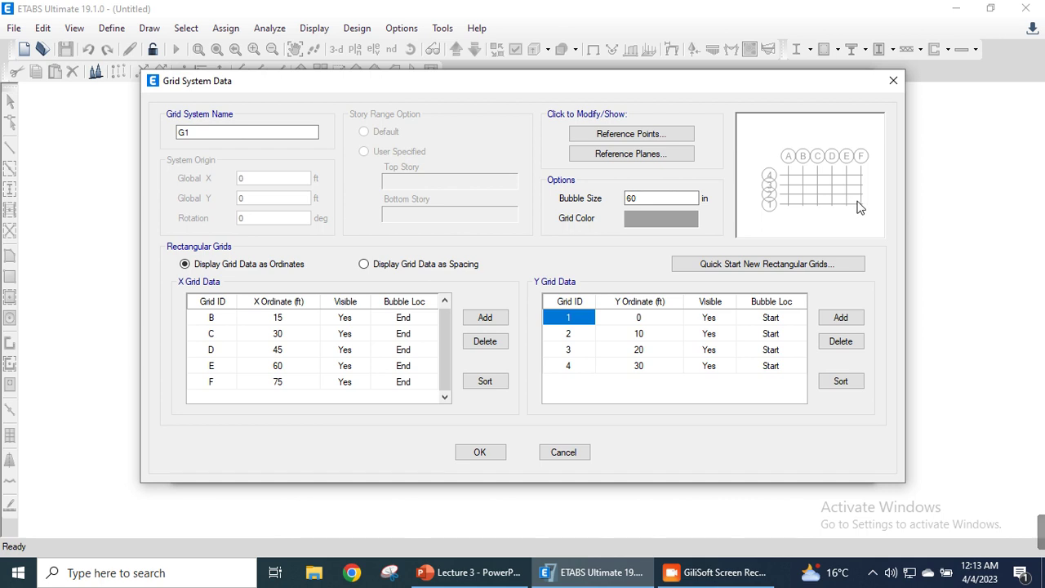
pyautogui.click(278, 319)
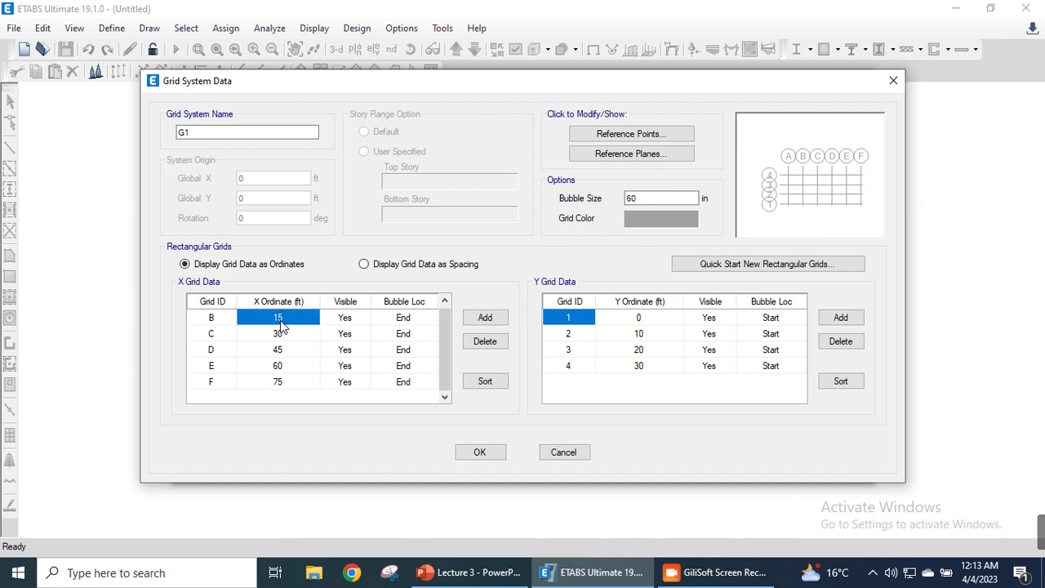
pyautogui.click(444, 300)
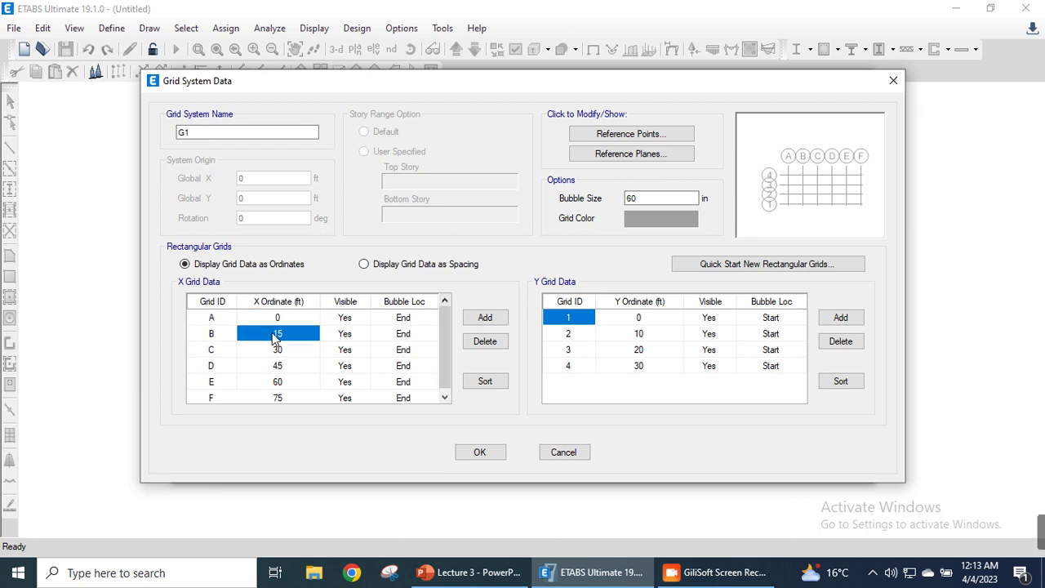
pyautogui.click(276, 318)
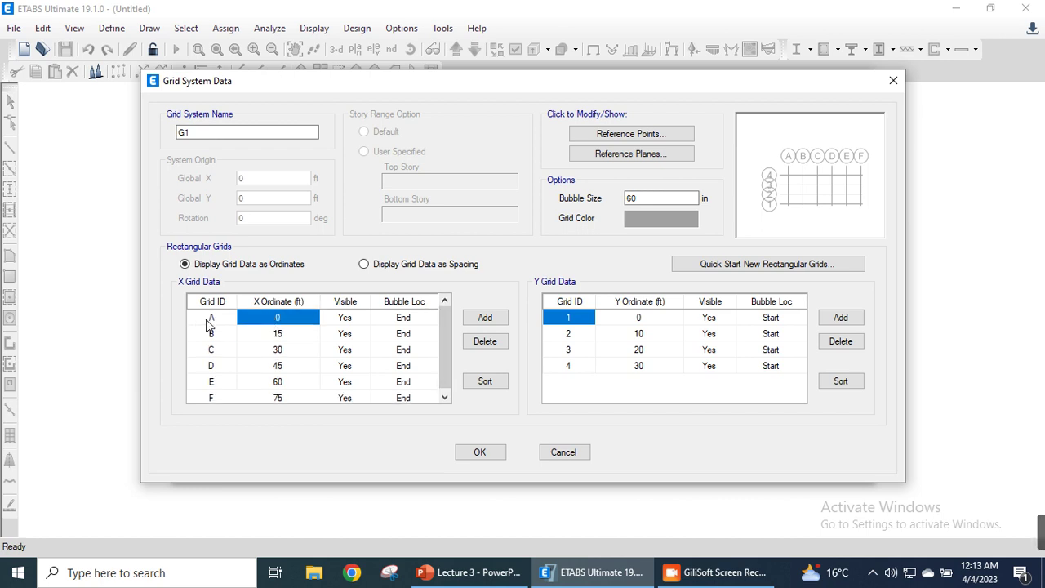
pyautogui.click(274, 336)
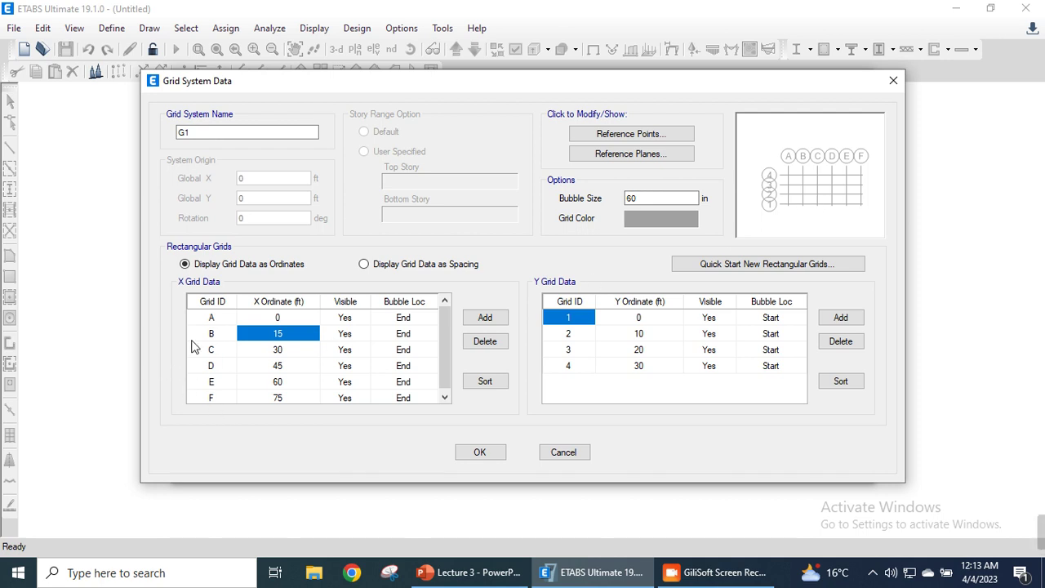
pyautogui.click(364, 265)
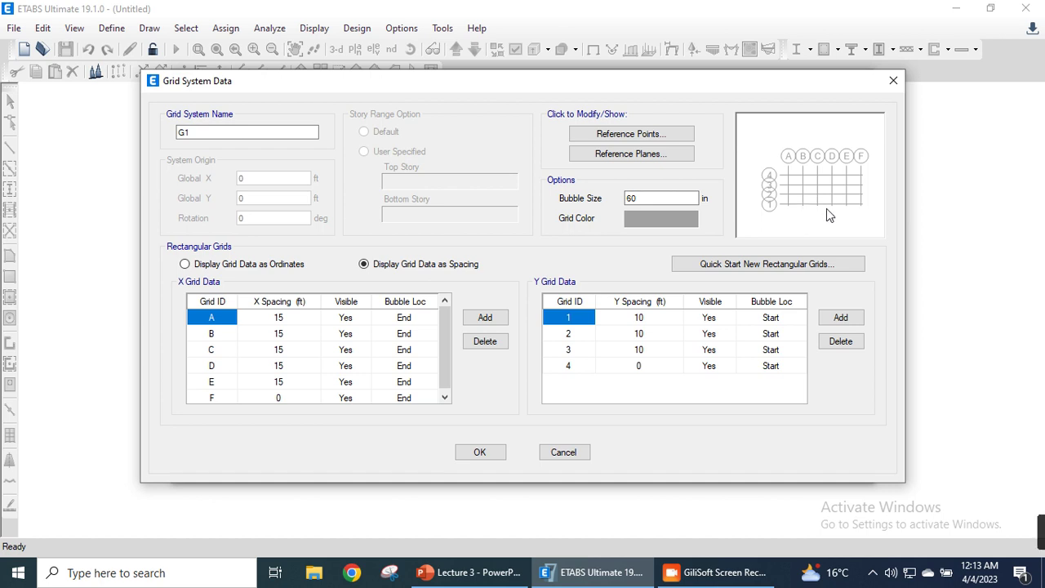
# - Add an X grid line 15 ft beyond line F and delete it again
pyautogui.scroll(-1, 447, 326)
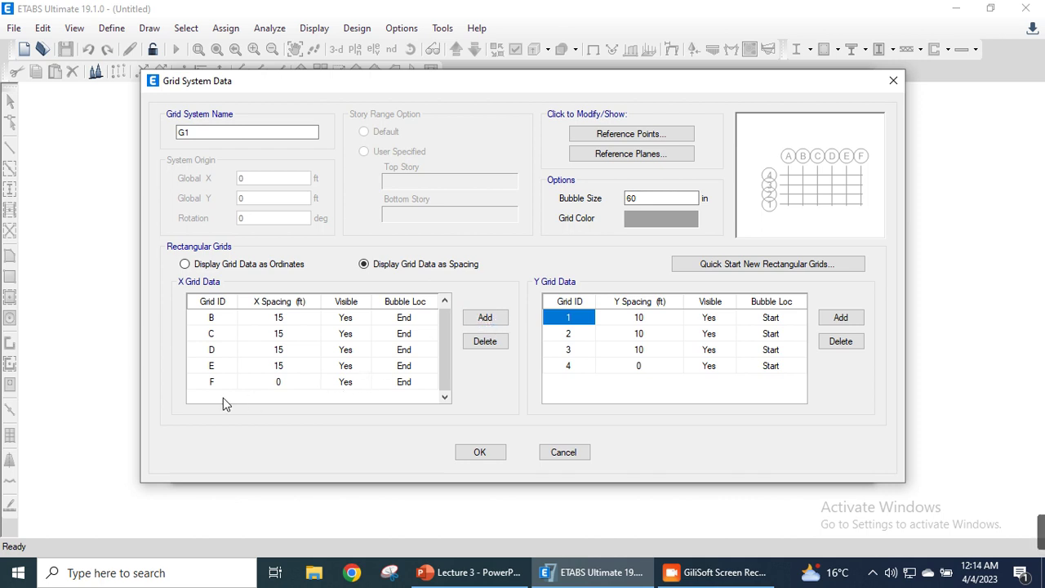
pyautogui.click(485, 317)
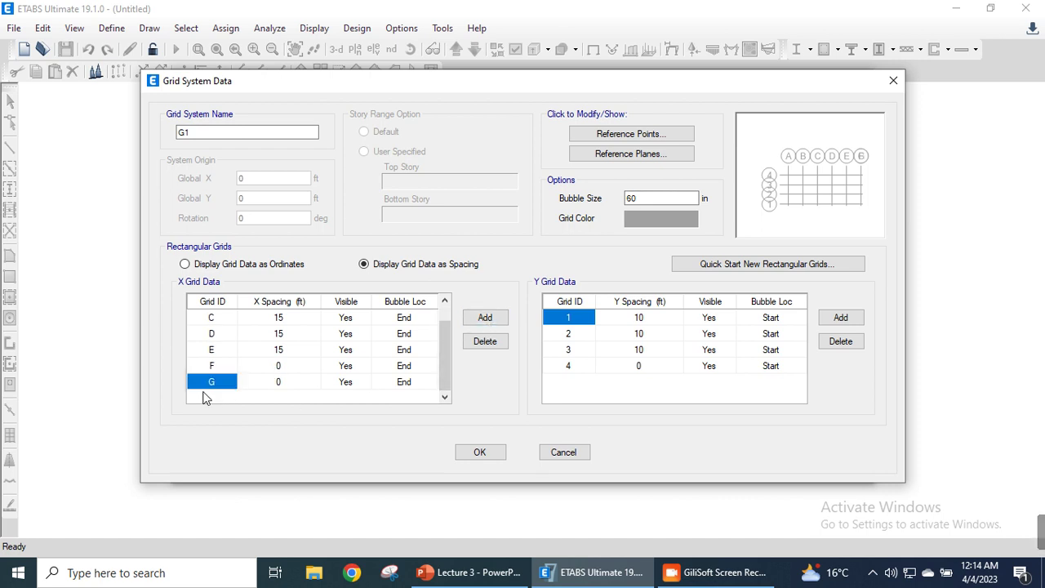
pyautogui.click(287, 367)
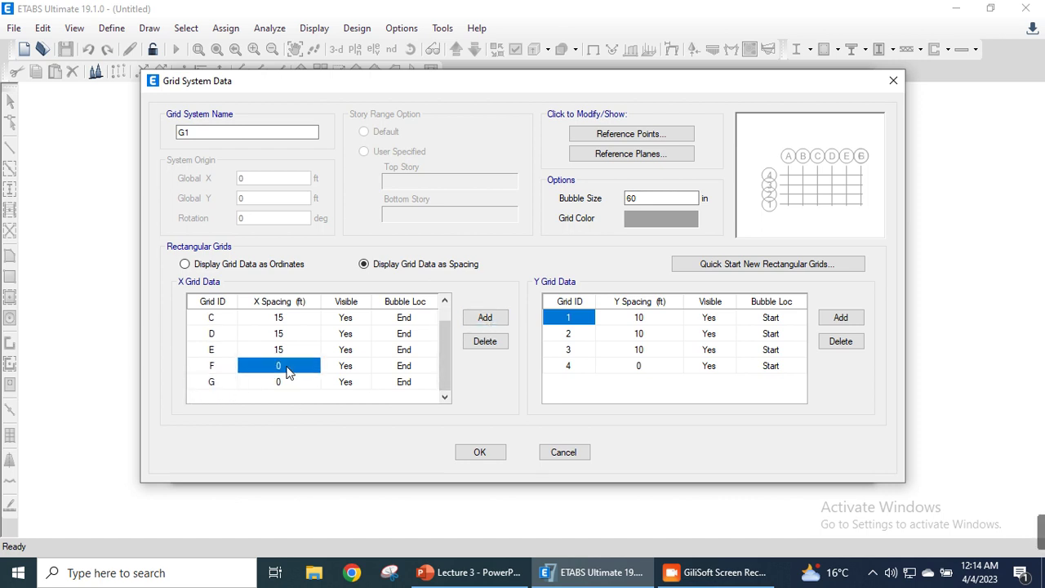
pyautogui.write('15')
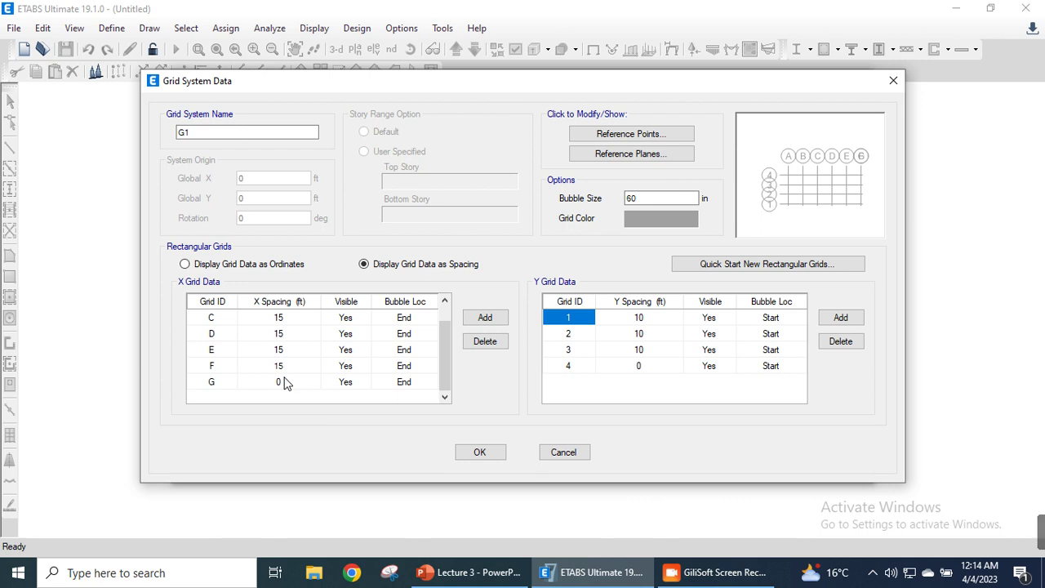
pyautogui.click(286, 384)
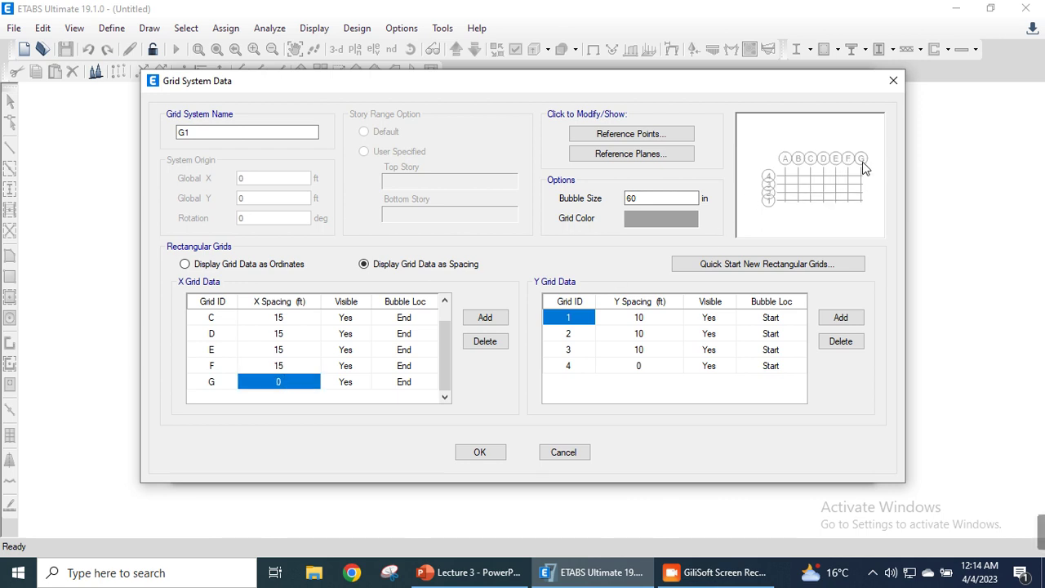
pyautogui.click(214, 383)
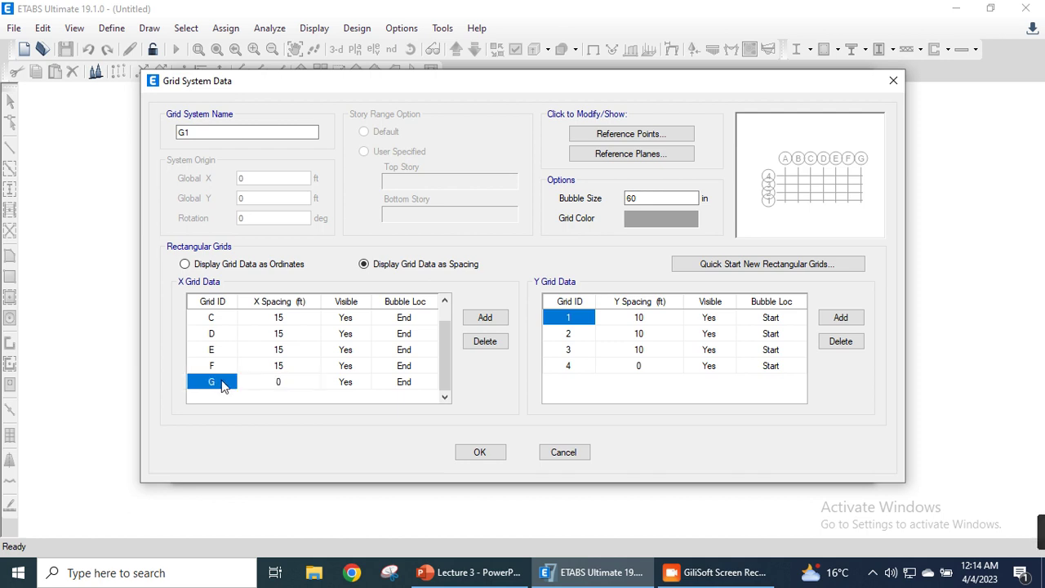
pyautogui.click(500, 343)
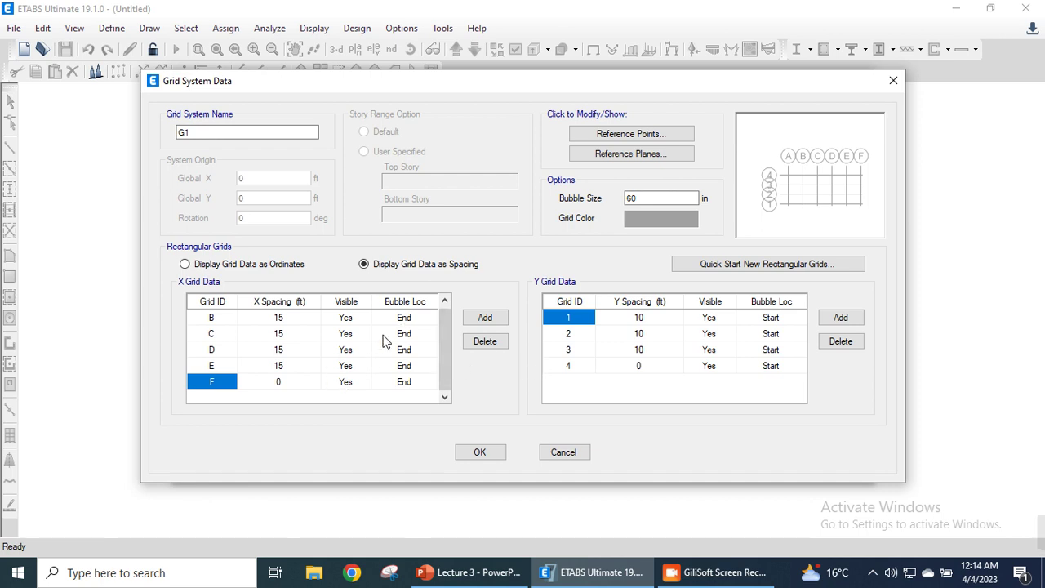
# - Examine the visibility and bubble location options of X grid line B, keeping Yes and End
pyautogui.click(347, 320)
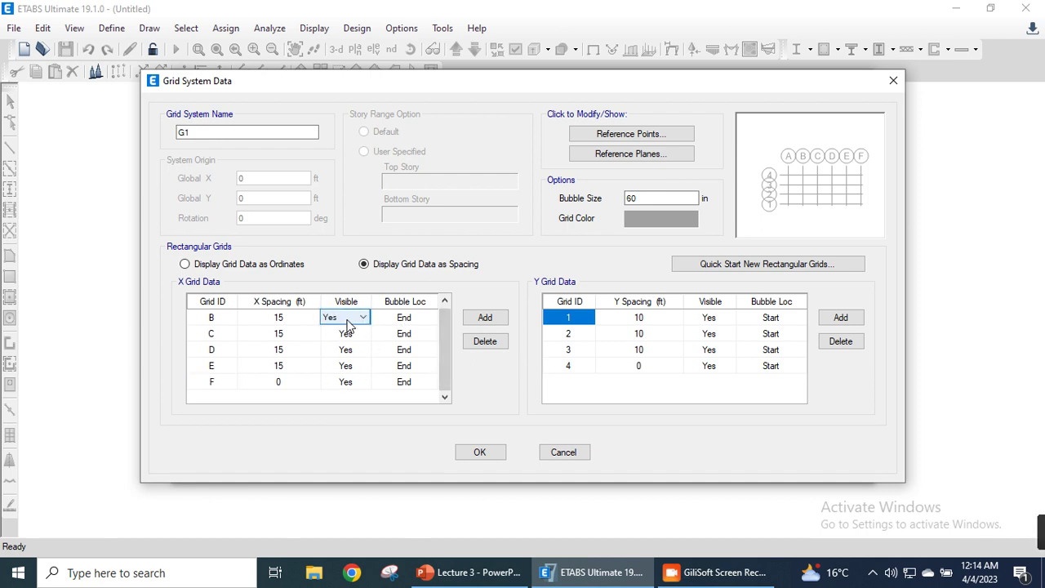
pyautogui.click(364, 318)
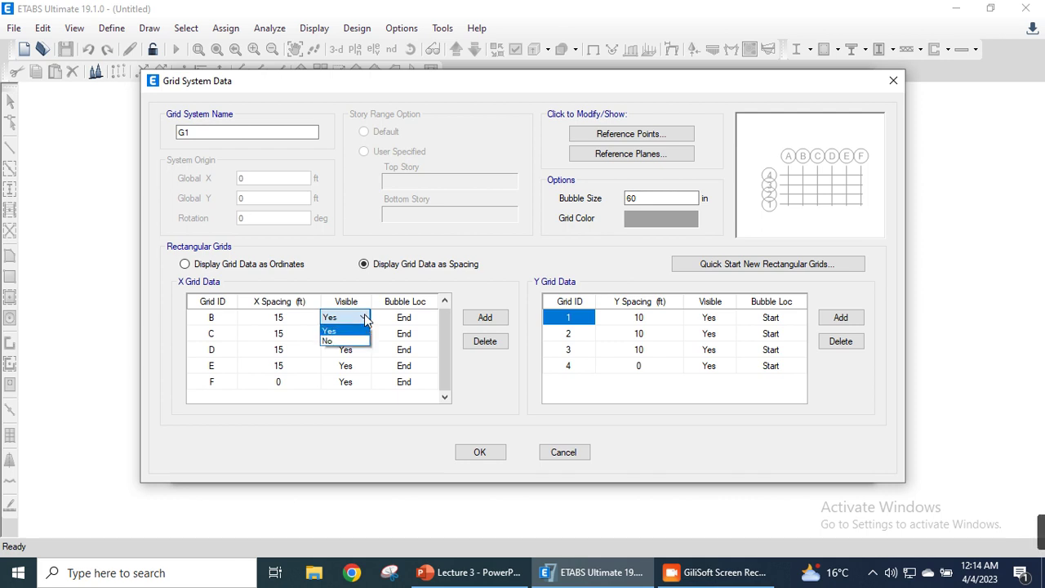
pyautogui.click(364, 317)
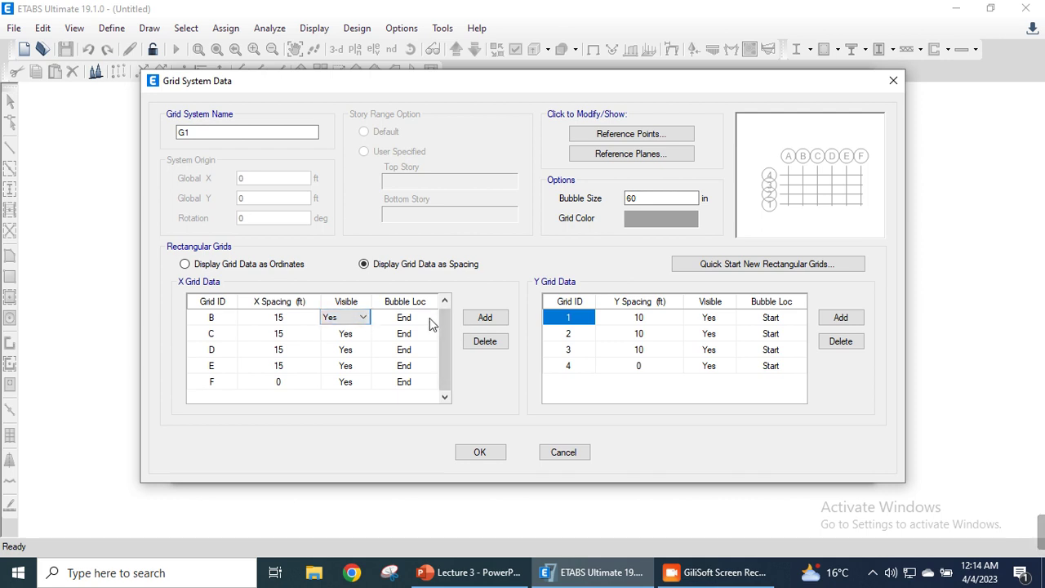
pyautogui.click(430, 319)
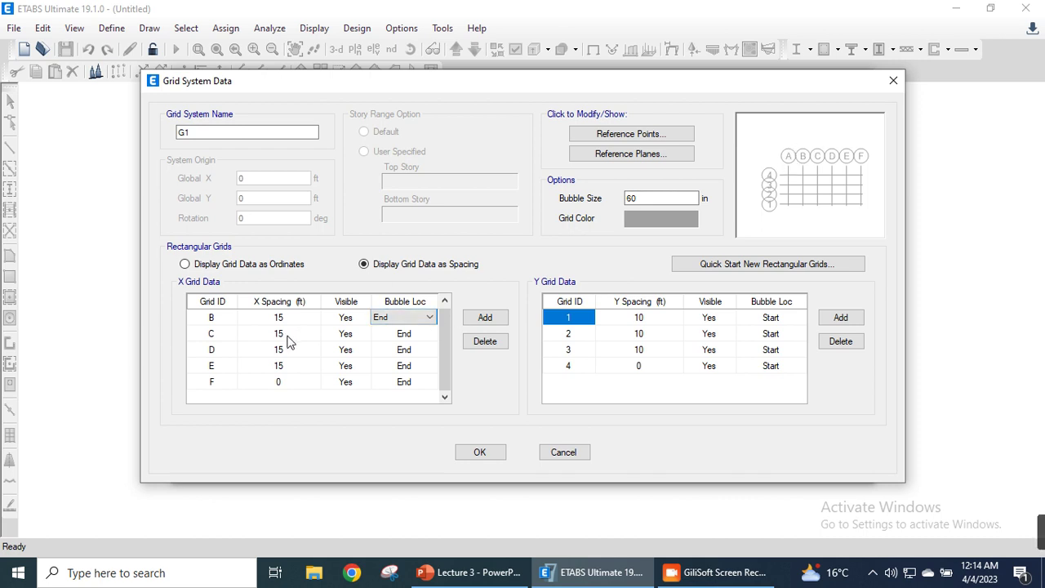
pyautogui.click(430, 318)
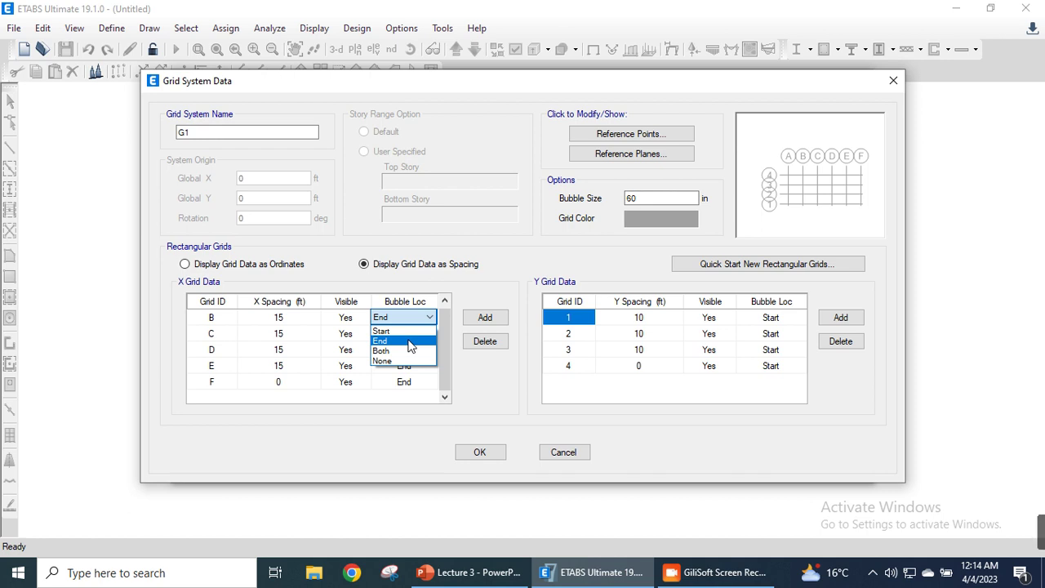
pyautogui.click(408, 342)
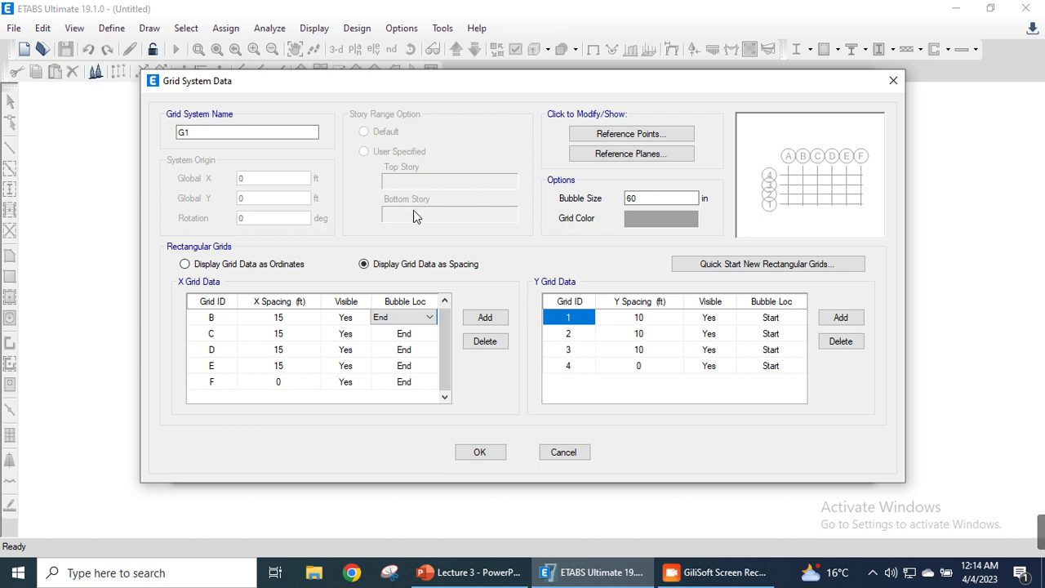
# - Try the Start bubble location on X grid line B and set it back to End
pyautogui.click(429, 319)
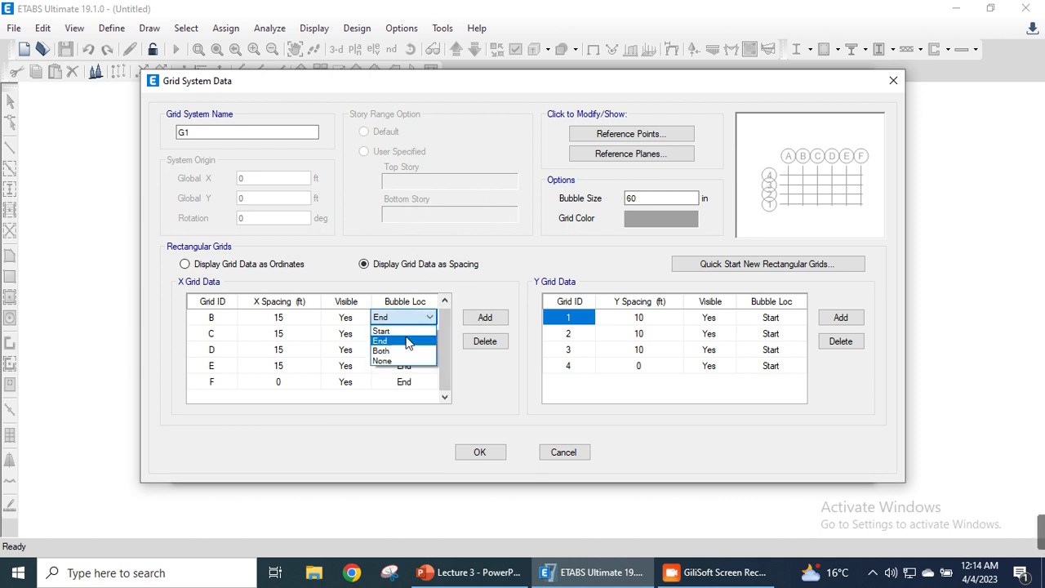
pyautogui.click(406, 331)
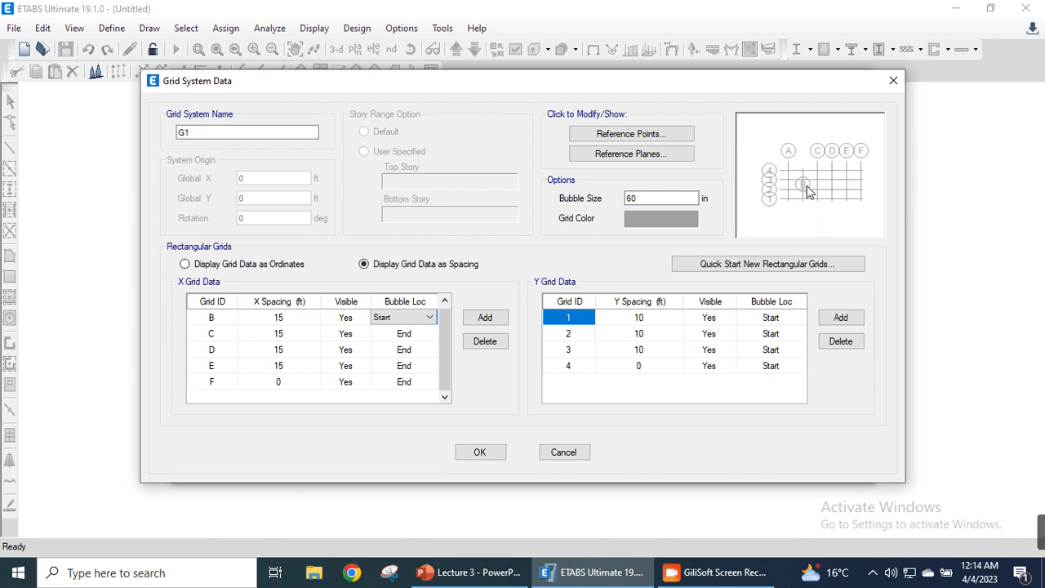
pyautogui.click(428, 317)
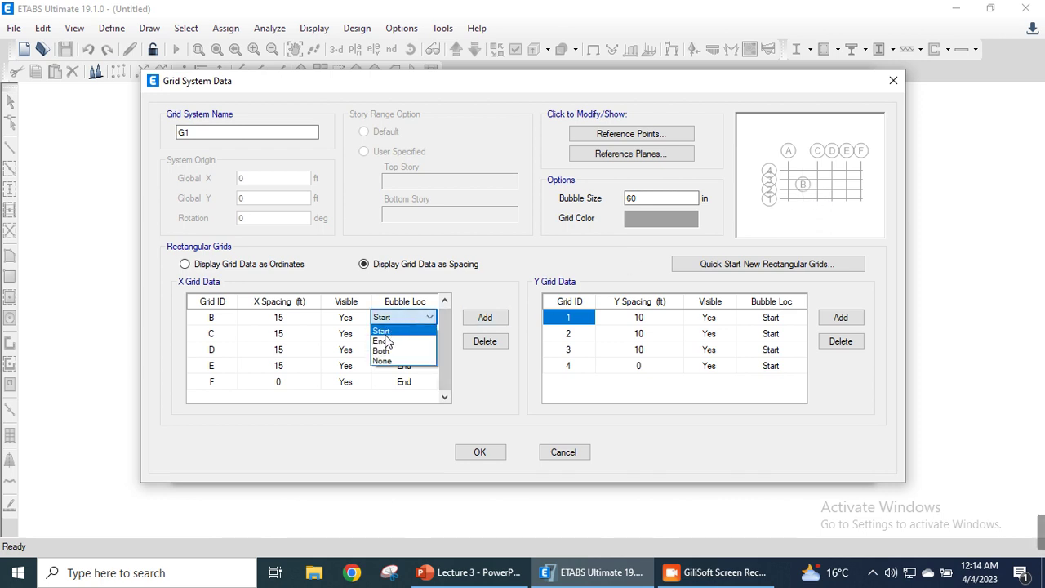
pyautogui.click(388, 341)
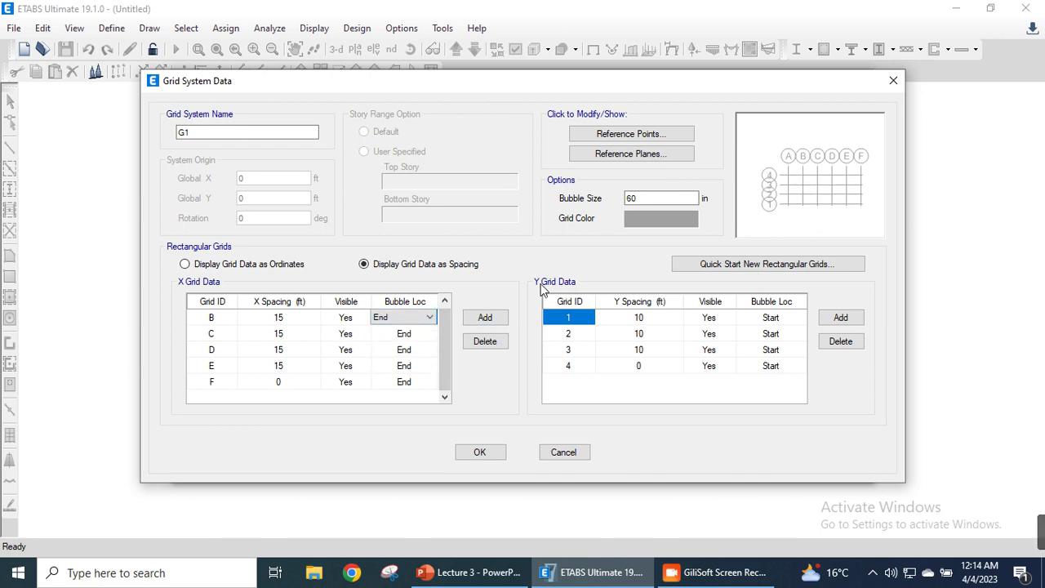
# - Accept the grid data and open the custom story data for editing
pyautogui.click(478, 453)
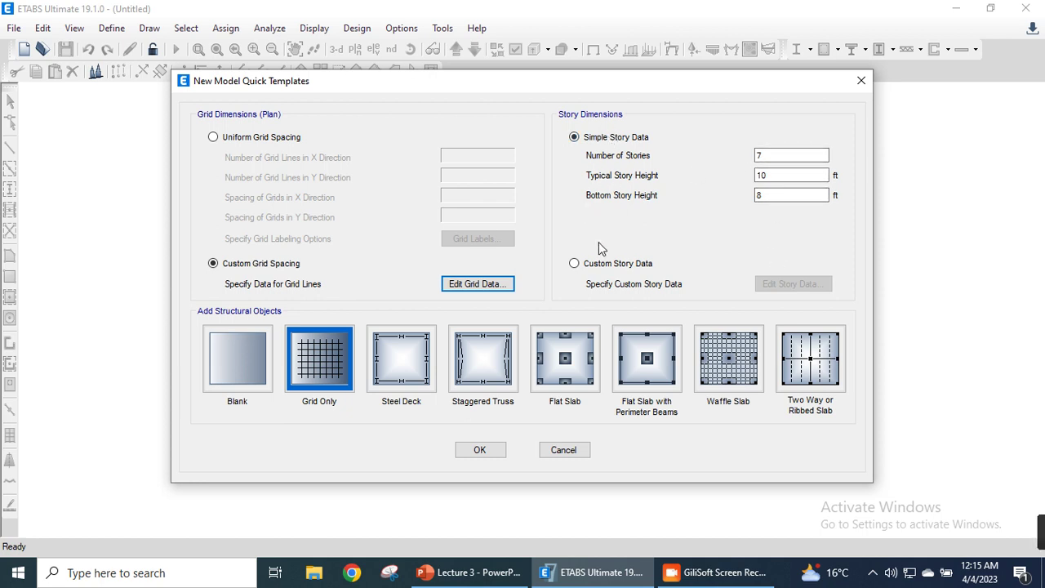
pyautogui.click(573, 263)
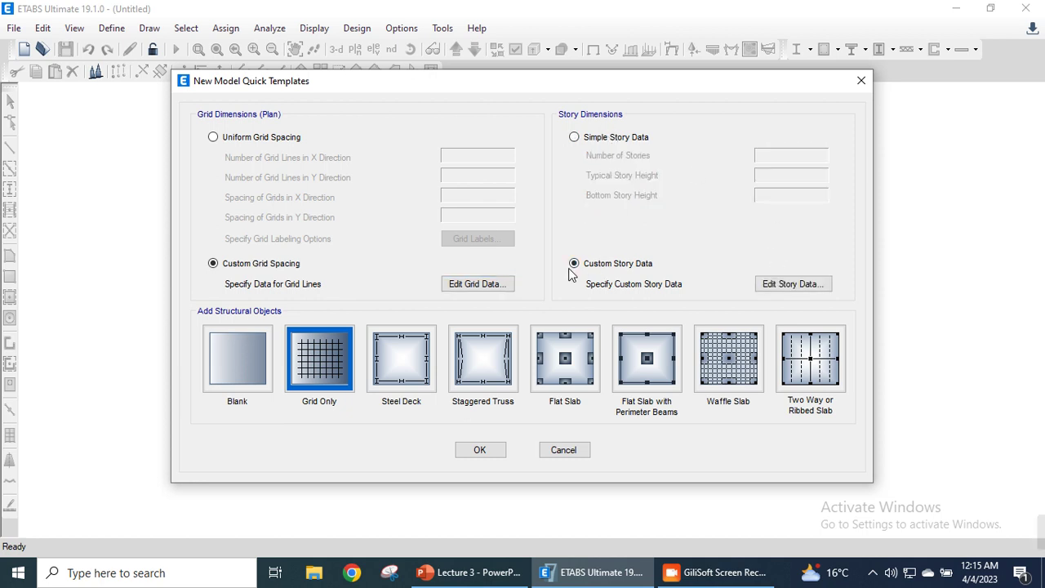
pyautogui.click(792, 284)
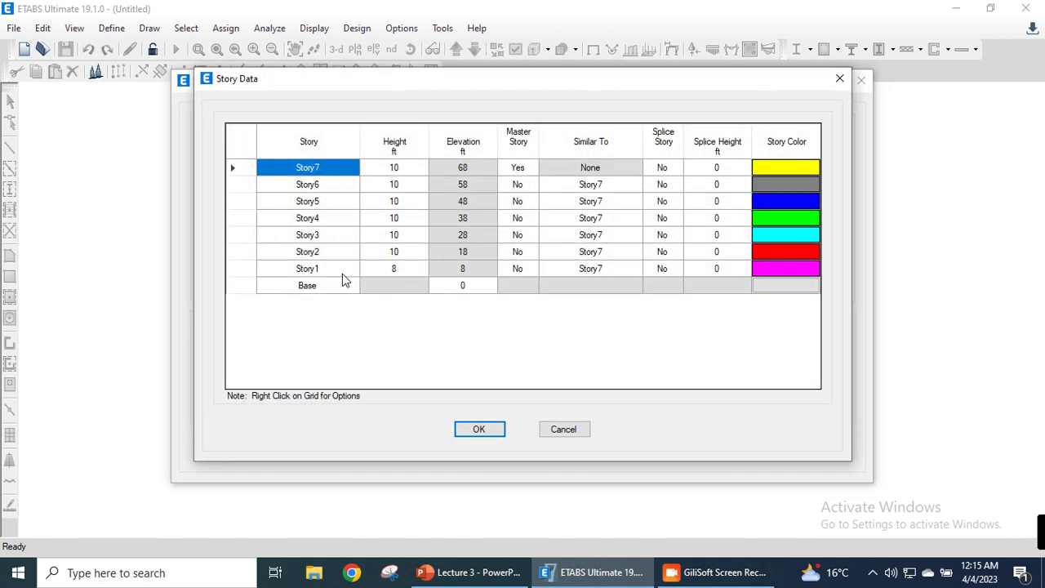
# - Examine the heights of Story2 to Story6 and the elevation and master story setting of Story7
pyautogui.click(398, 252)
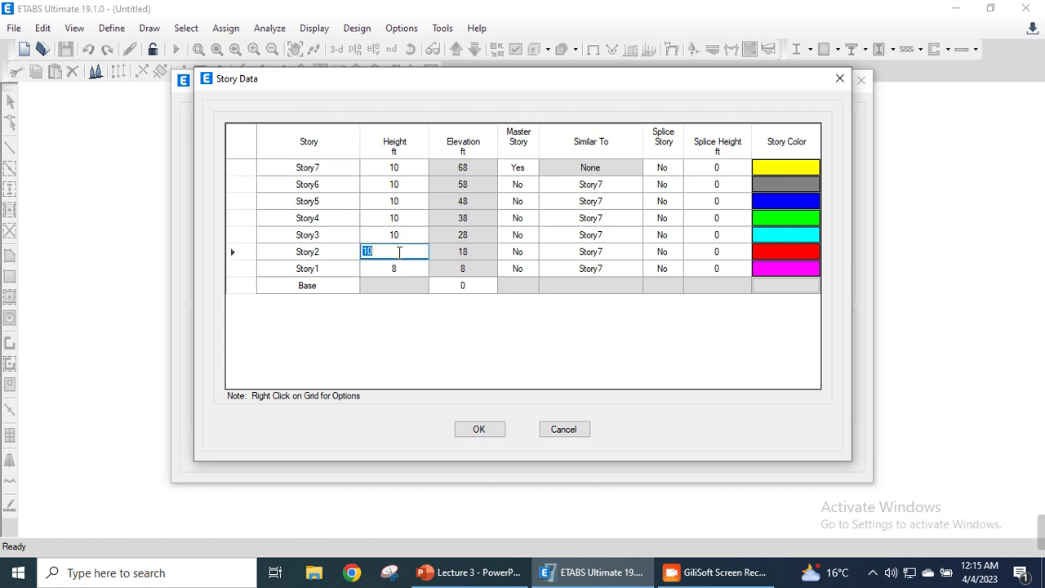
pyautogui.click(401, 234)
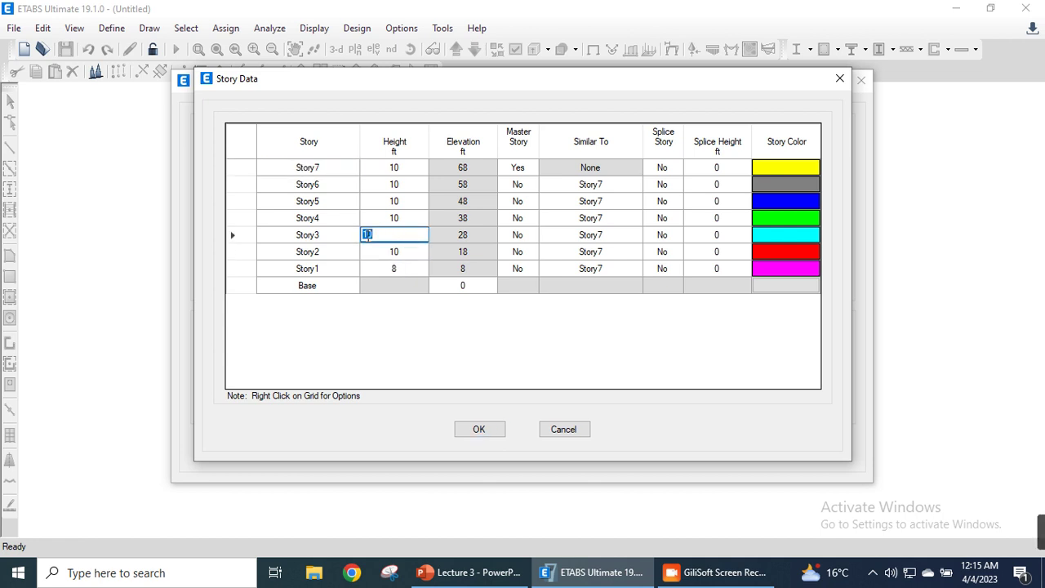
pyautogui.click(410, 218)
pyautogui.click(404, 201)
pyautogui.click(400, 184)
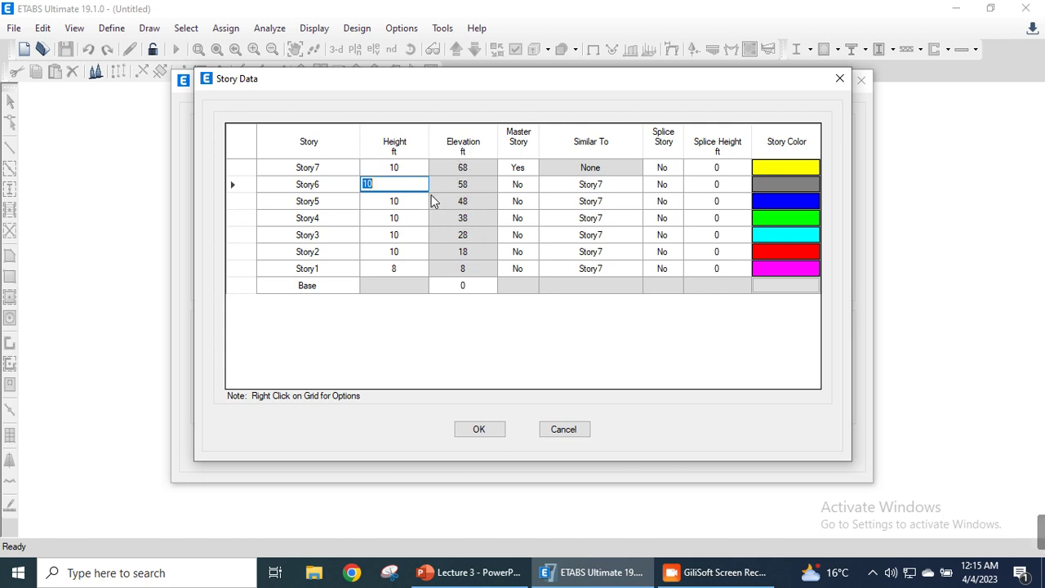
pyautogui.click(462, 167)
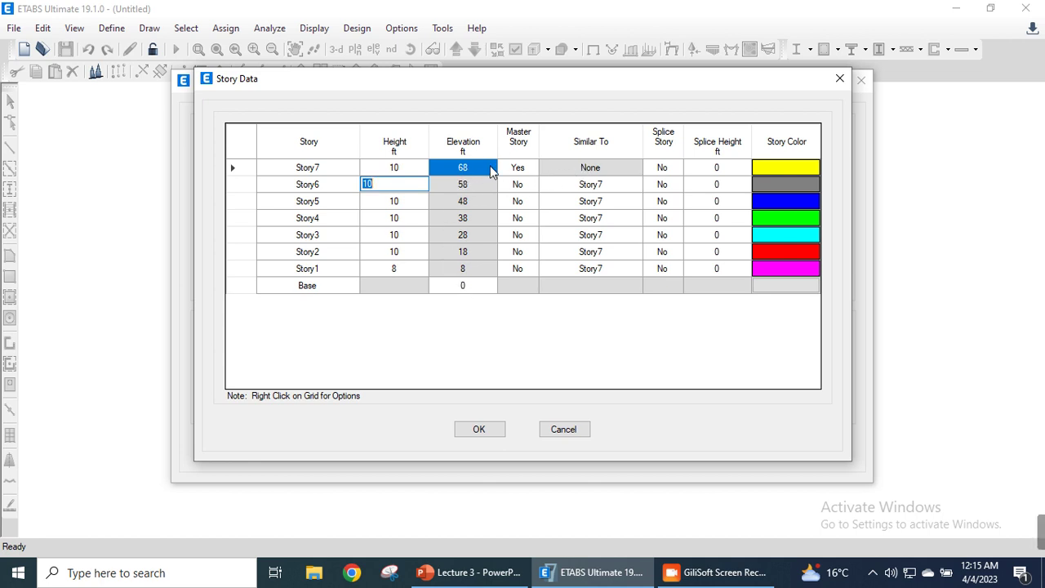
pyautogui.click(528, 169)
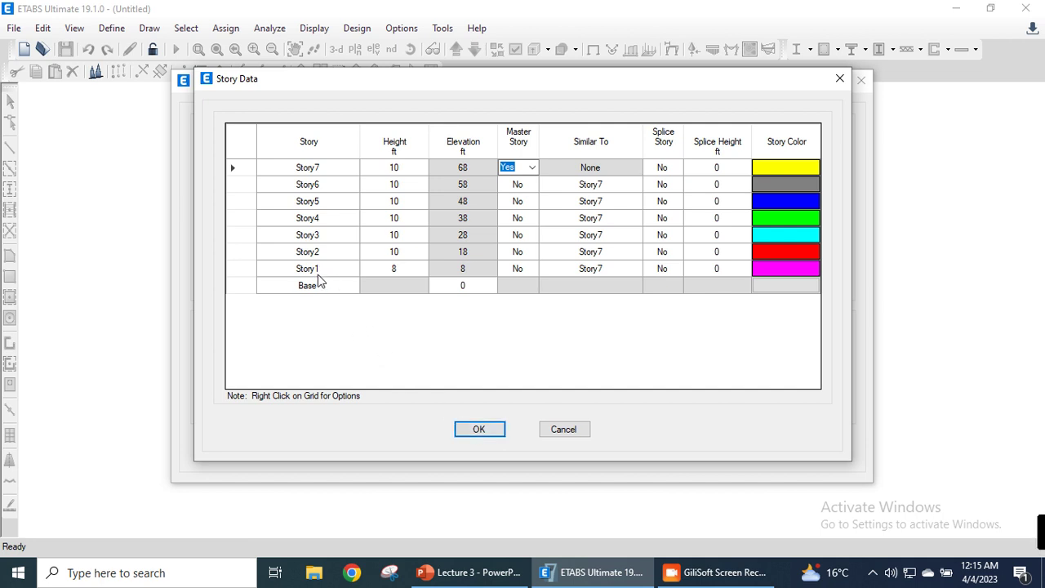
# - Look through the options for adding and deleting stories at Story7 without applying any
pyautogui.rightClick(311, 169)
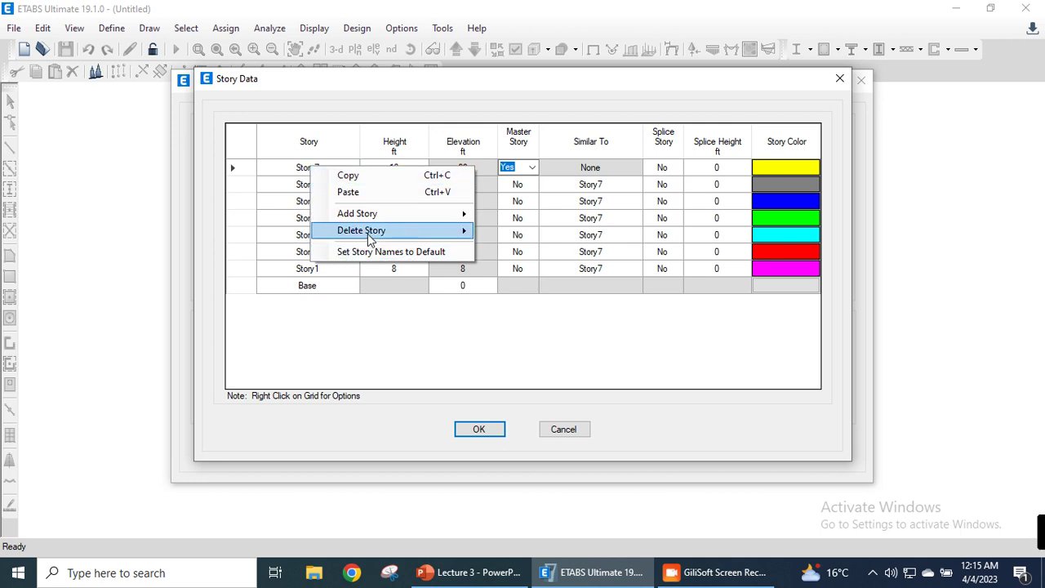
pyautogui.moveTo(368, 234)
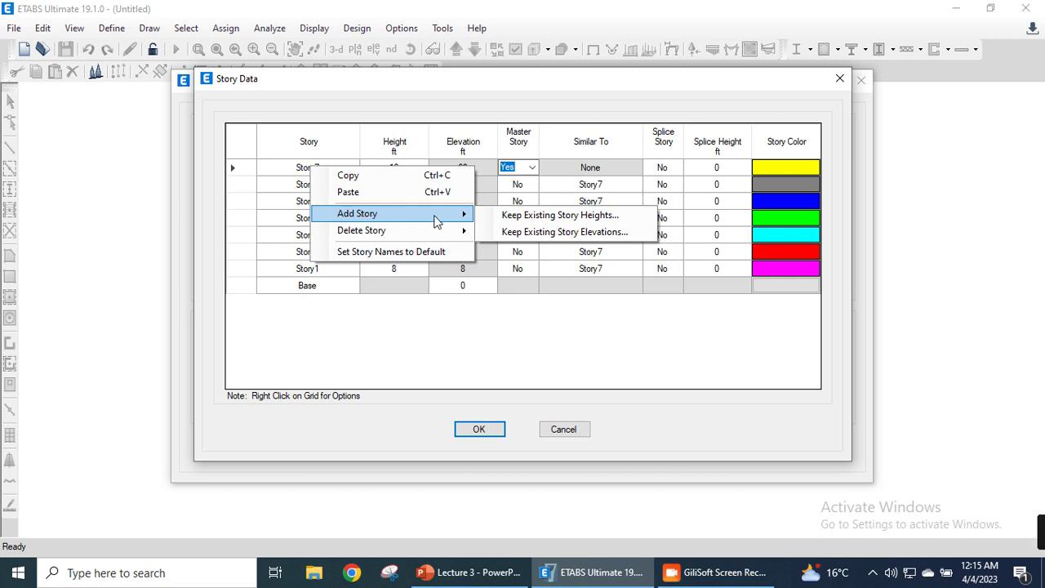
pyautogui.click(403, 335)
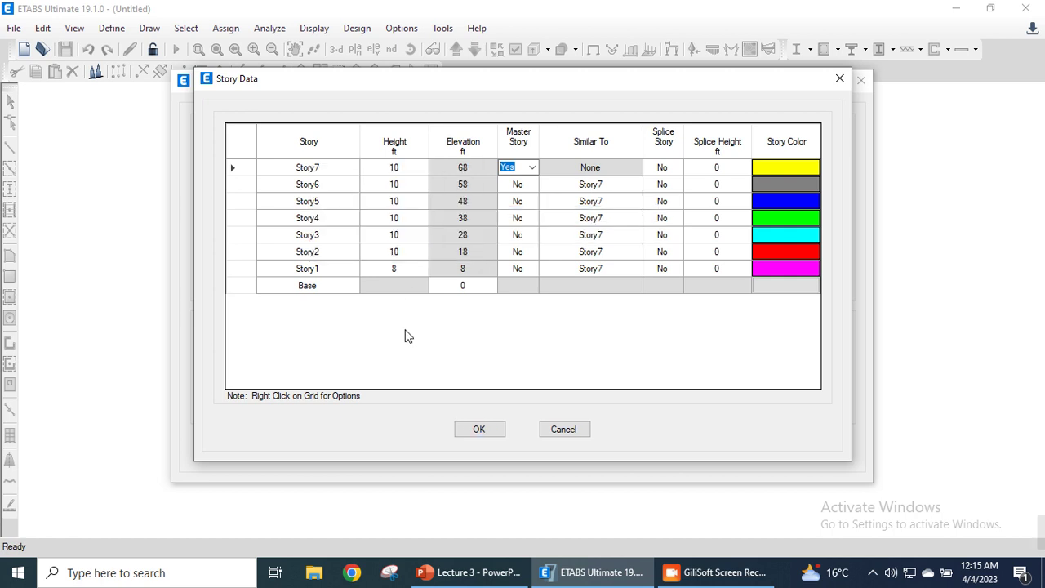
# - Accept the custom story data and create the model from the Grid Only template
pyautogui.click(480, 430)
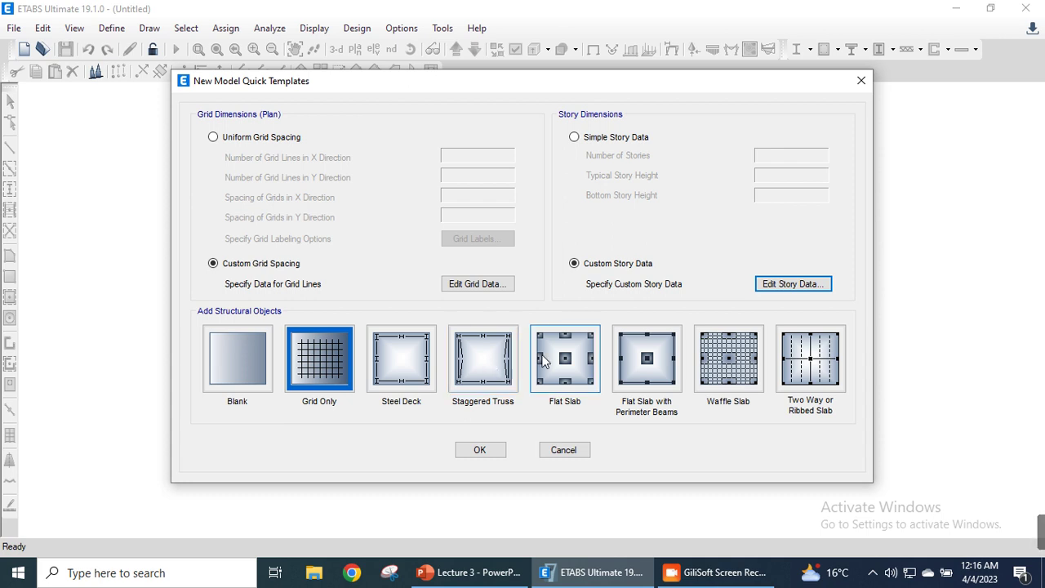
pyautogui.click(480, 450)
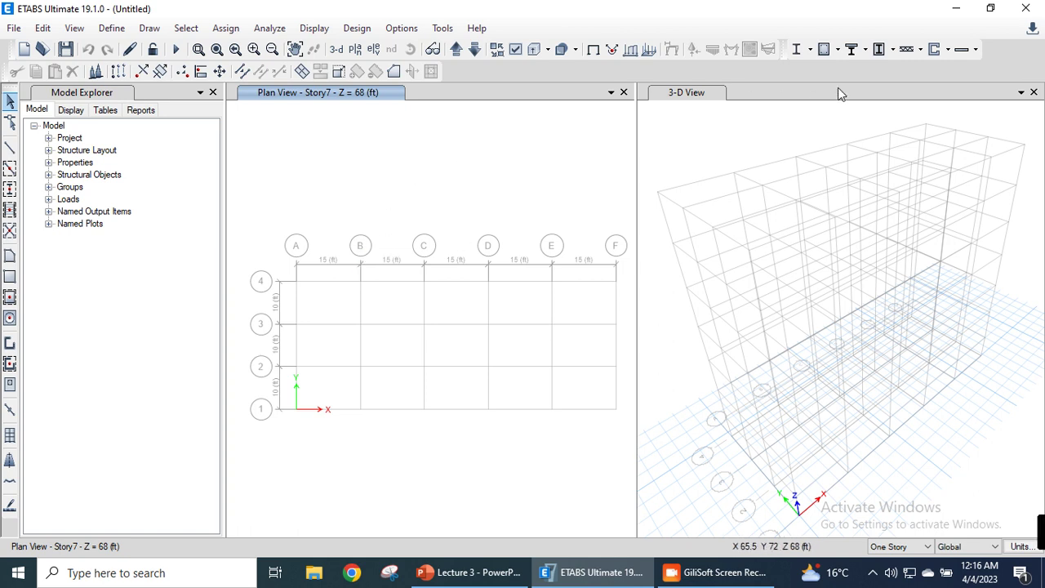
pyautogui.click(653, 144)
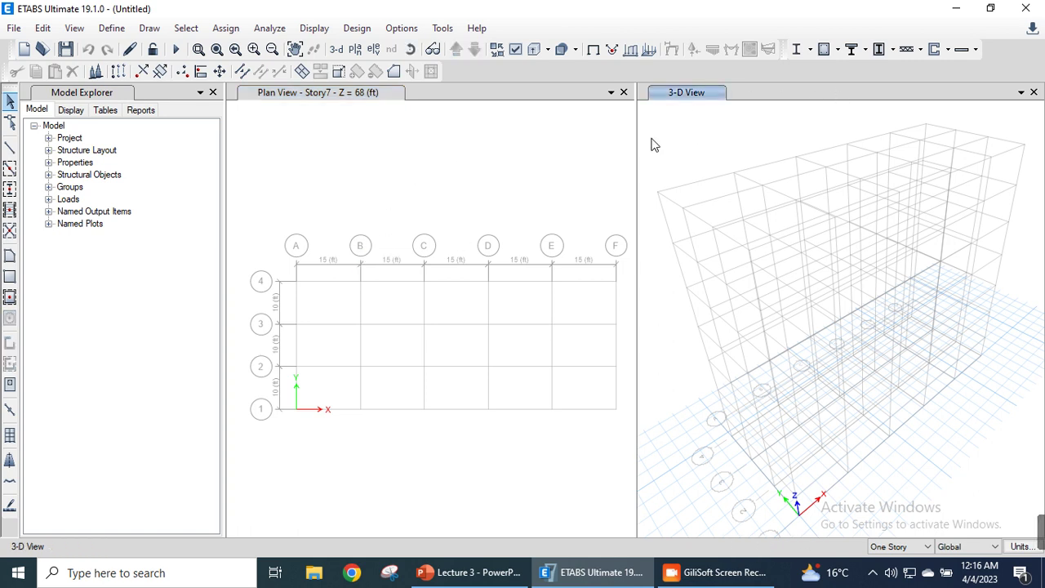
pyautogui.click(488, 93)
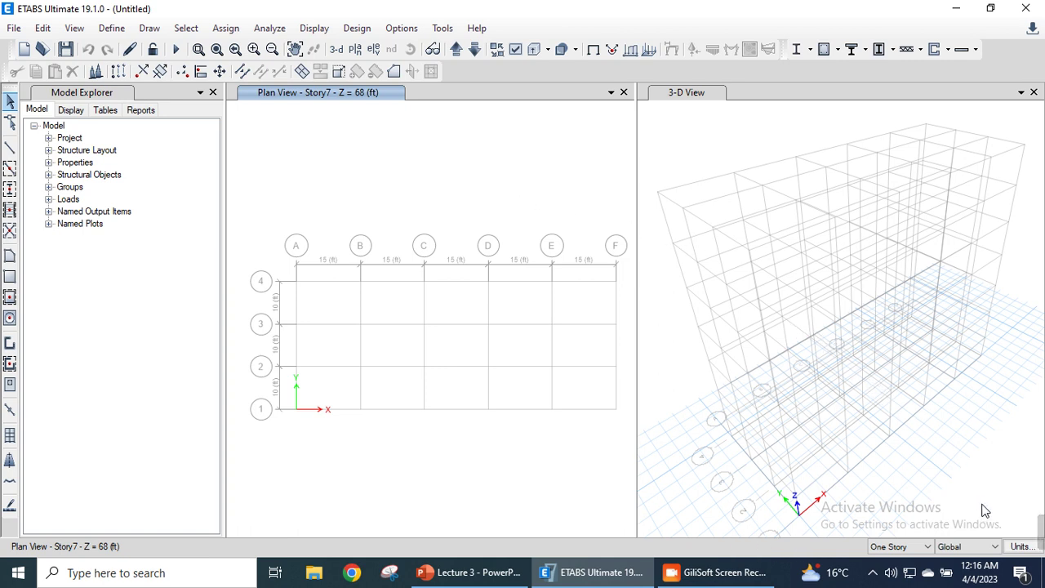
# - Check the current units and the available coordinate systems, and set the story scope to All Stories
pyautogui.moveTo(1027, 548)
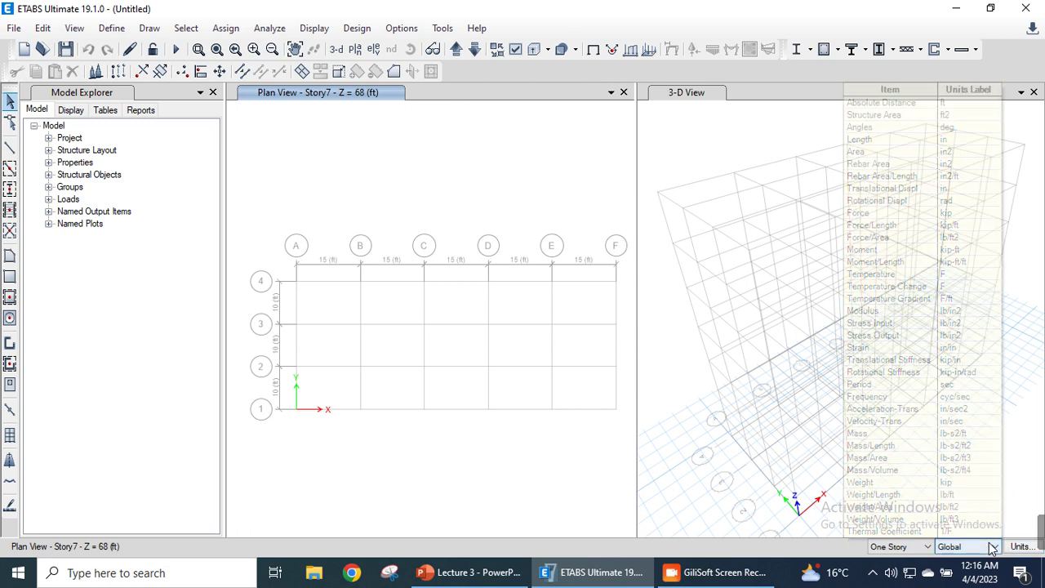
pyautogui.click(991, 547)
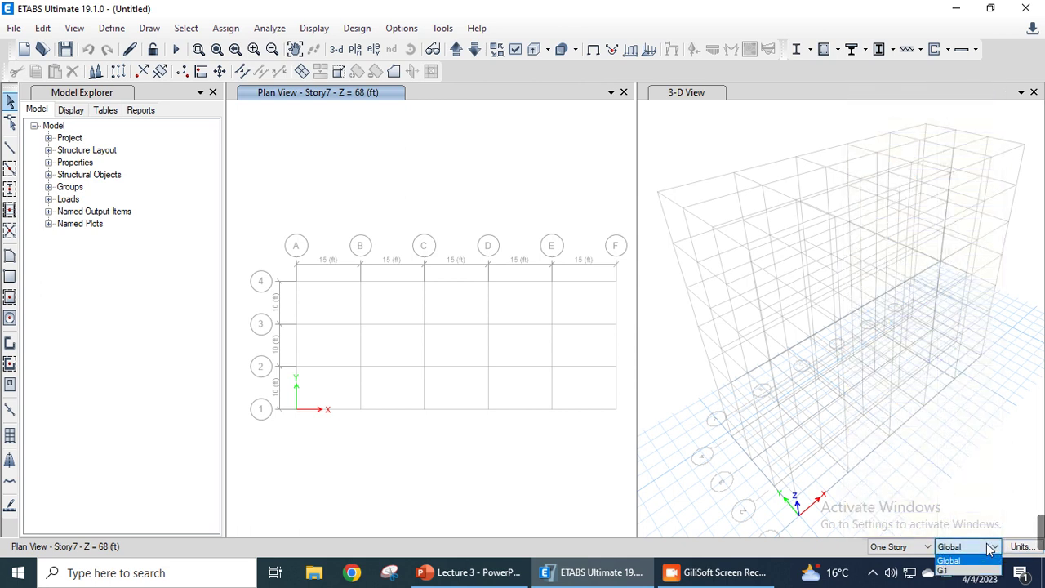
pyautogui.click(991, 547)
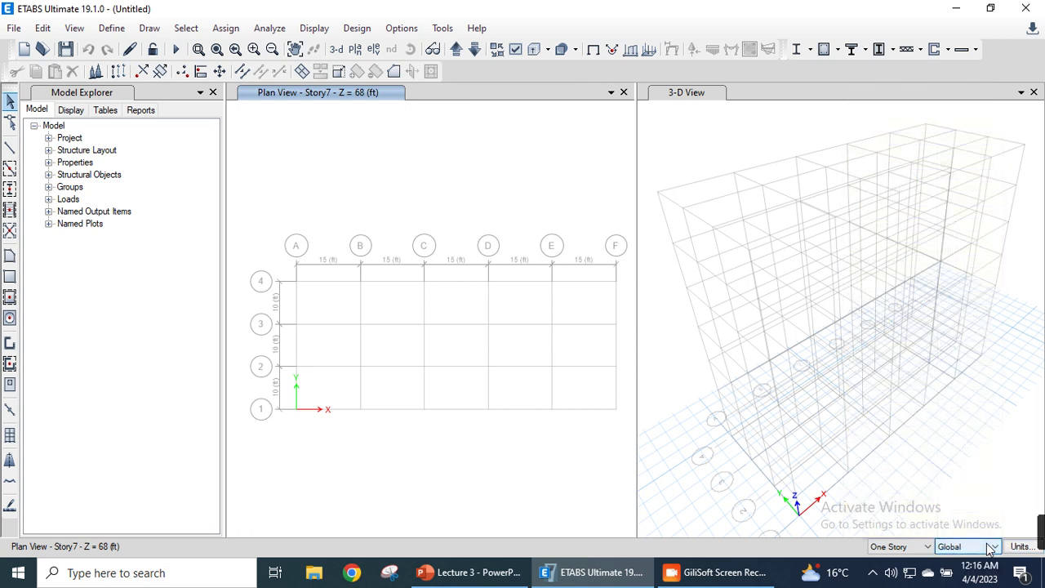
pyautogui.click(920, 549)
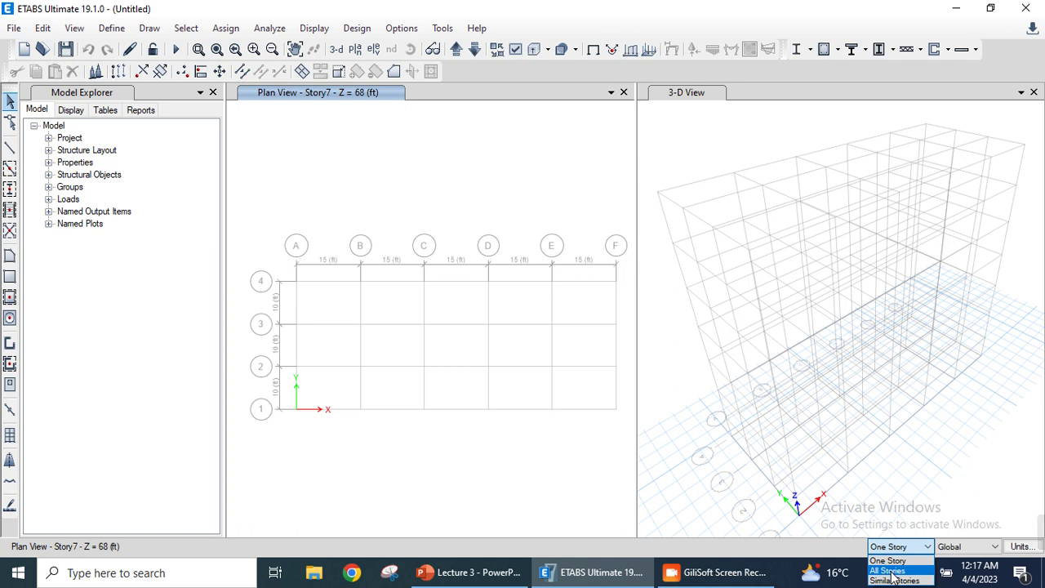
pyautogui.click(890, 571)
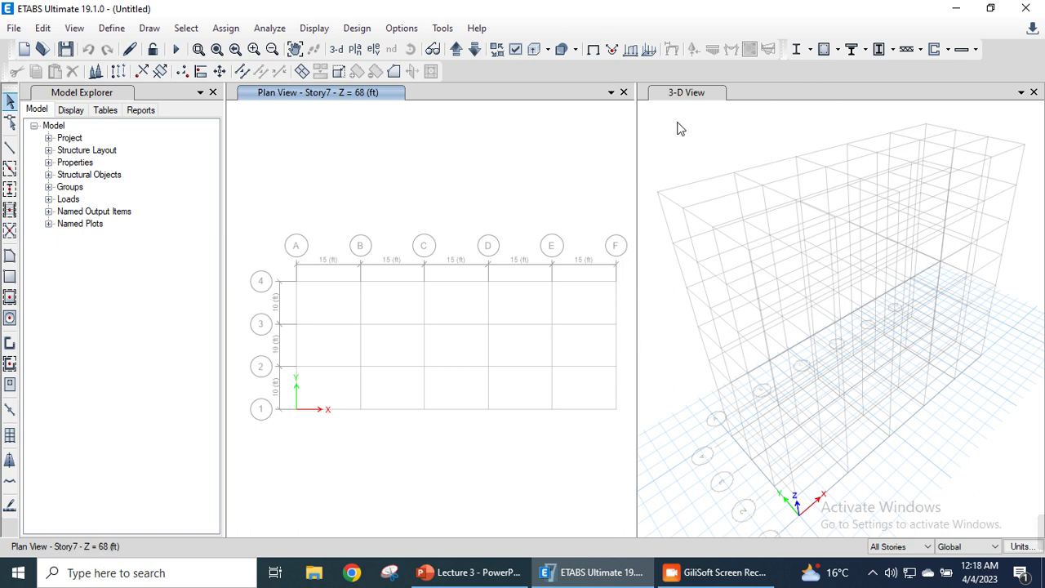
pyautogui.click(715, 128)
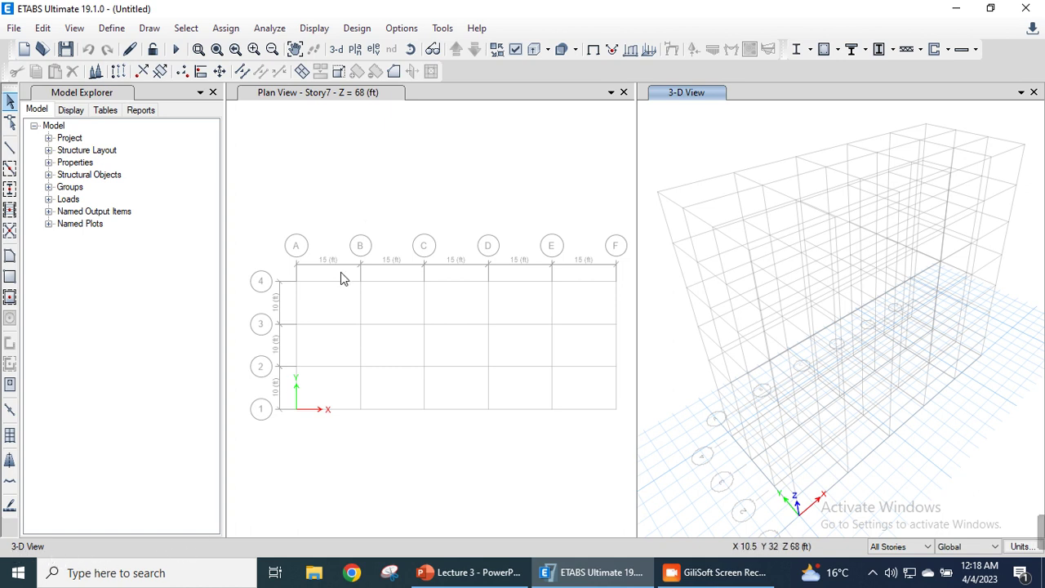
pyautogui.click(362, 181)
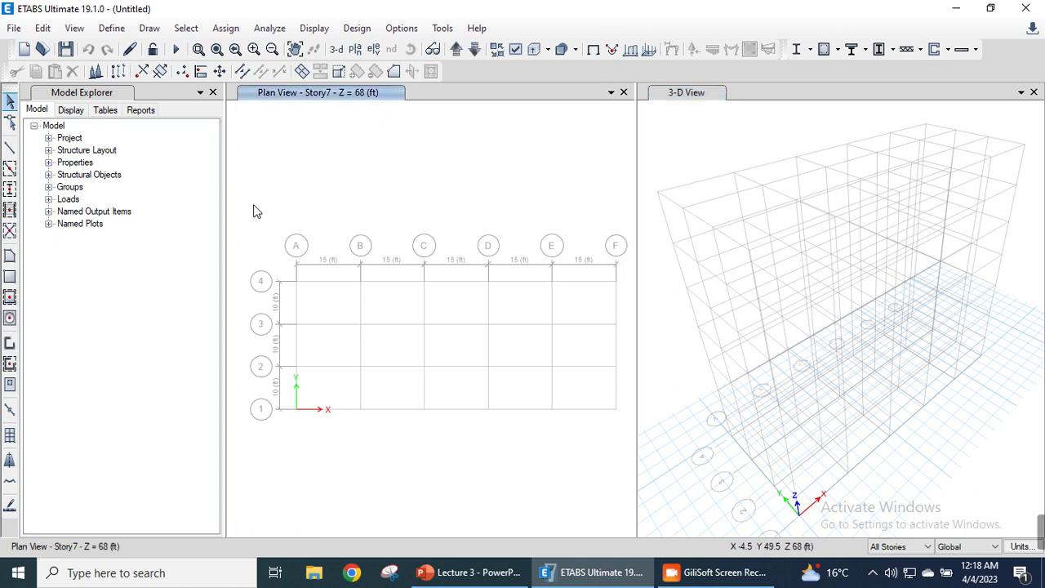
pyautogui.click(126, 257)
pyautogui.click(399, 178)
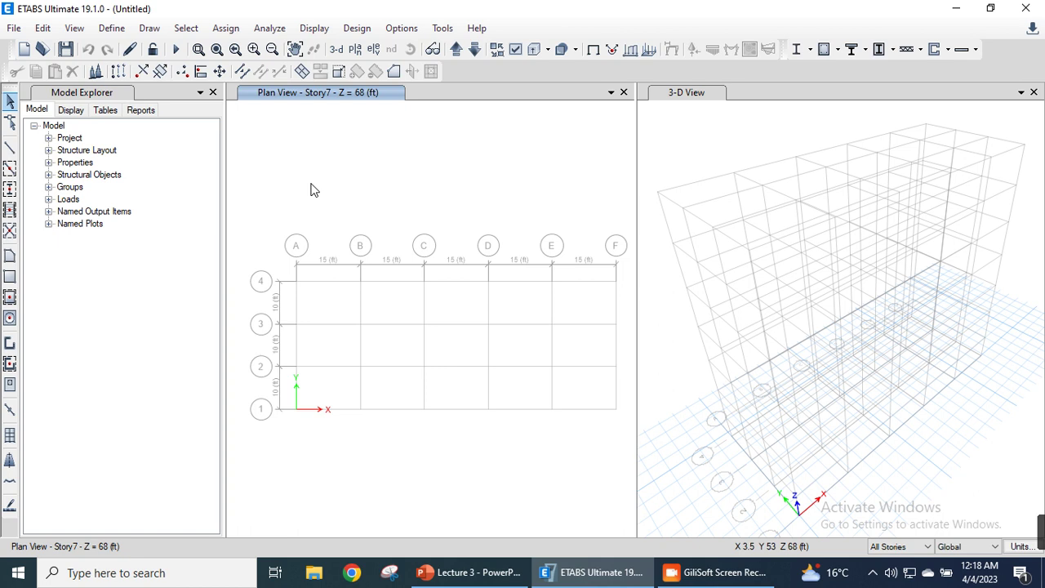
# - Open the material property definitions and select the 4000Psi concrete
pyautogui.click(114, 31)
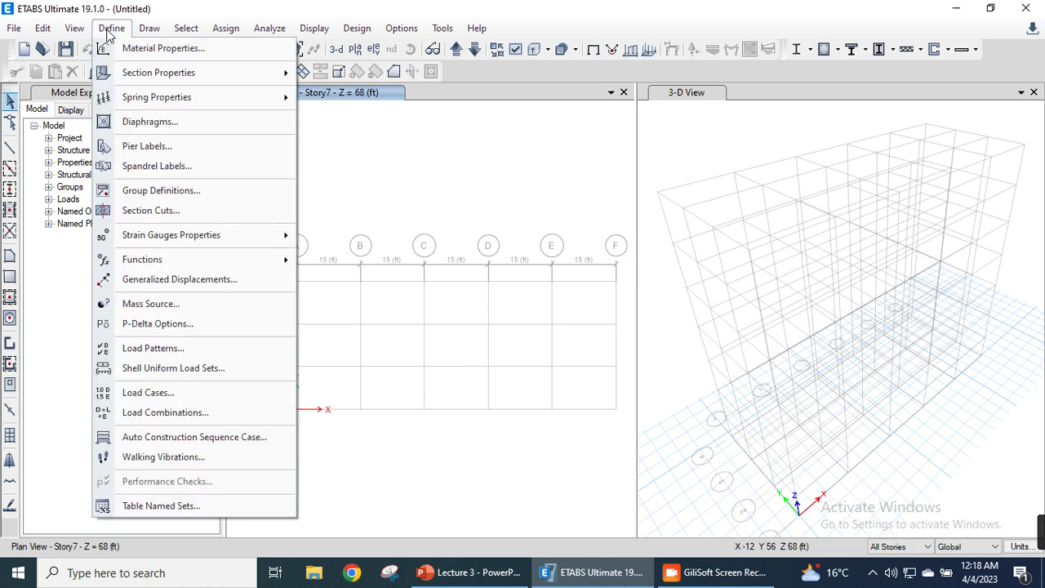
pyautogui.click(163, 48)
pyautogui.click(388, 210)
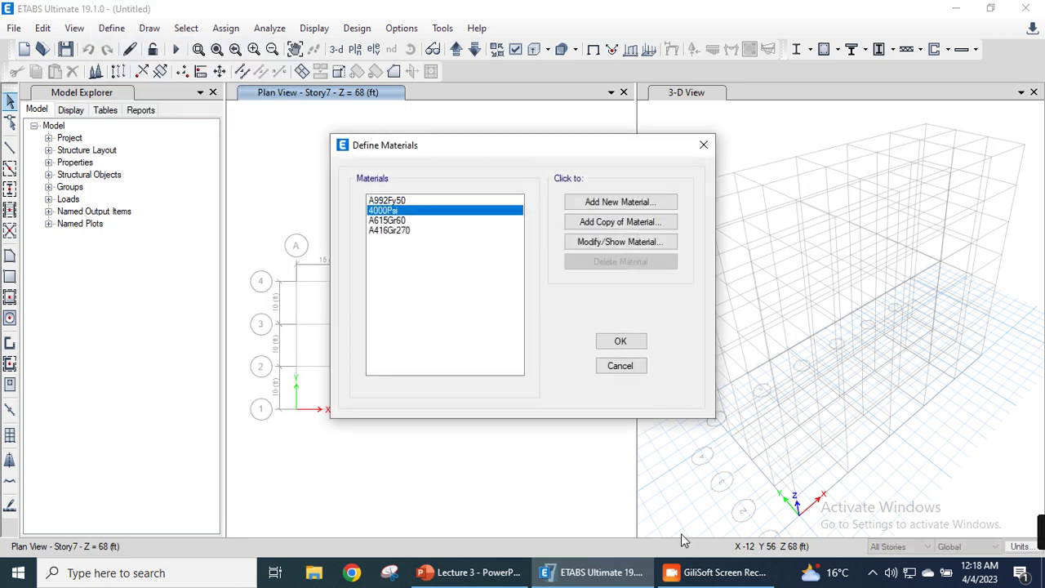
# - Switch to the PowerPoint task slide, check the concrete strengths for beams, columns and slabs, and return to ETABS
pyautogui.click(470, 572)
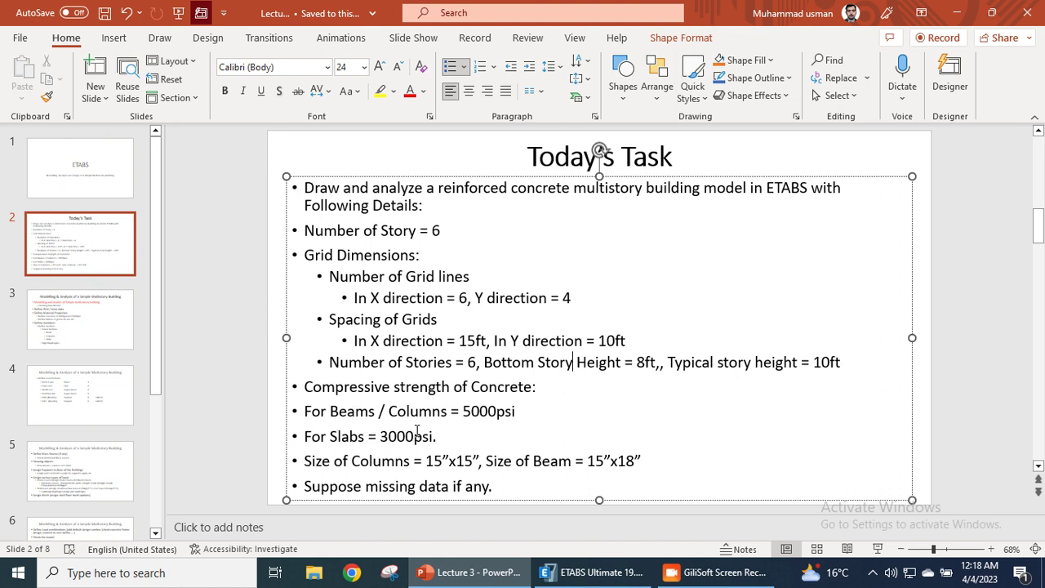
pyautogui.tripleClick(490, 410)
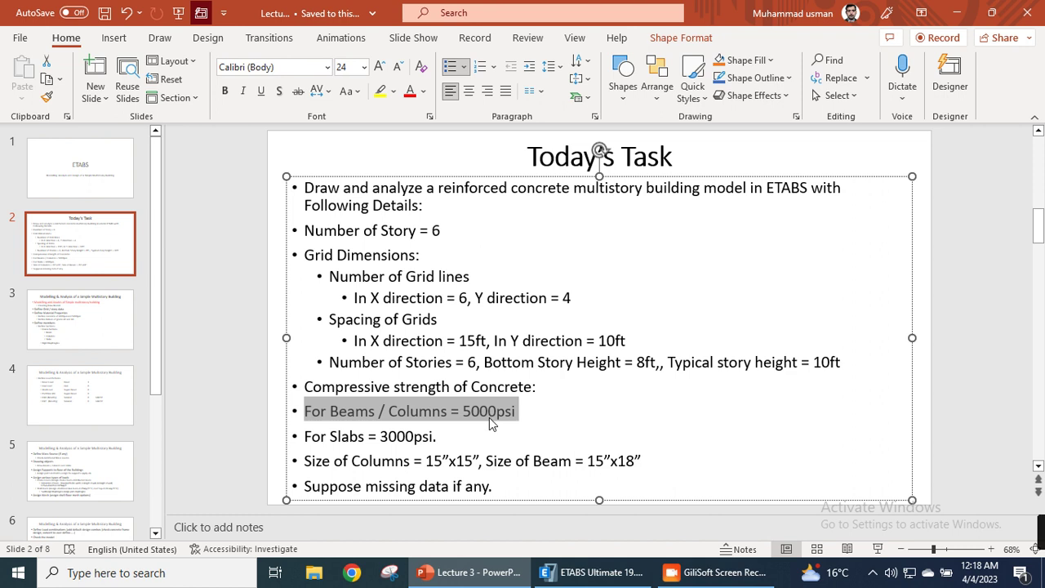
pyautogui.tripleClick(412, 436)
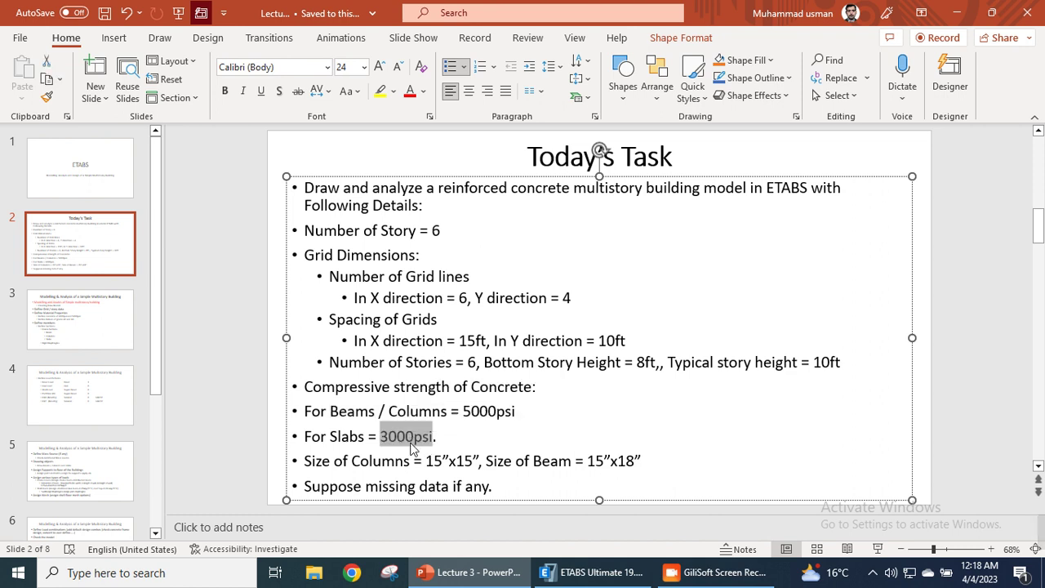
pyautogui.click(622, 572)
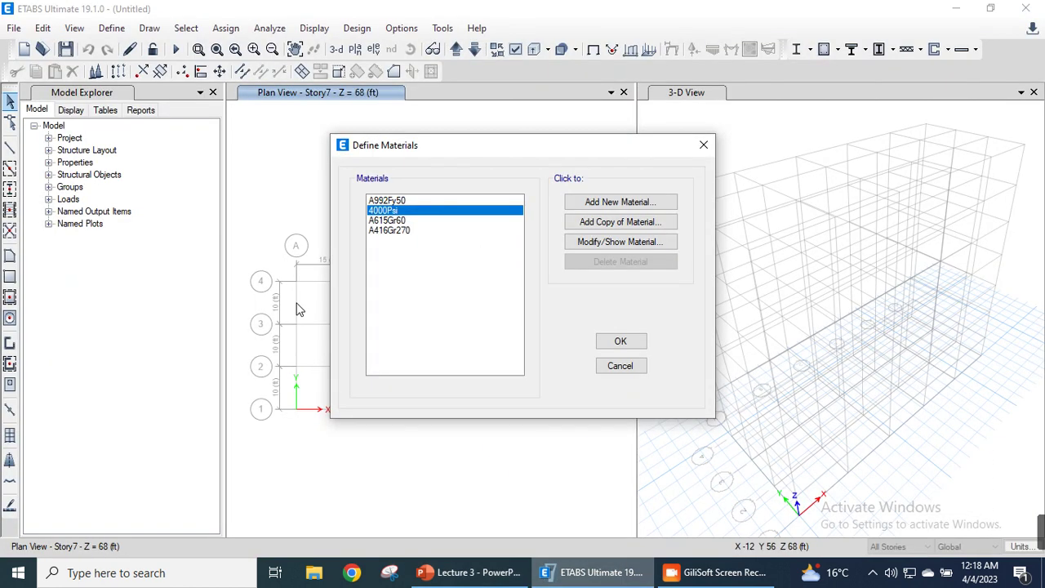
# - Rename the 4000Psi material to 5000Psi and set its compressive strength to 5000 lb/in² and its grade to f'c 5000 psi
pyautogui.click(596, 243)
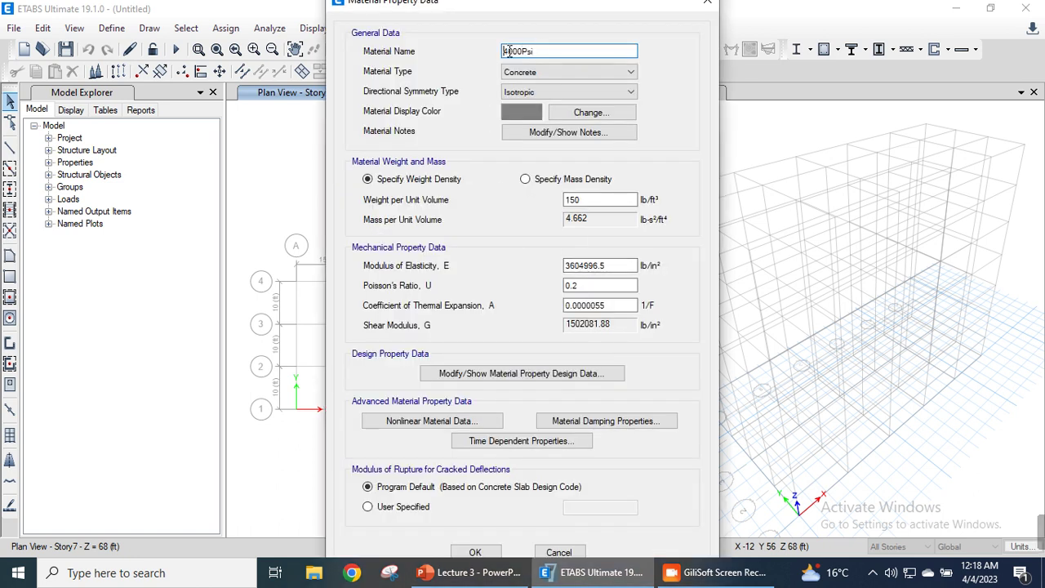
pyautogui.write('5')
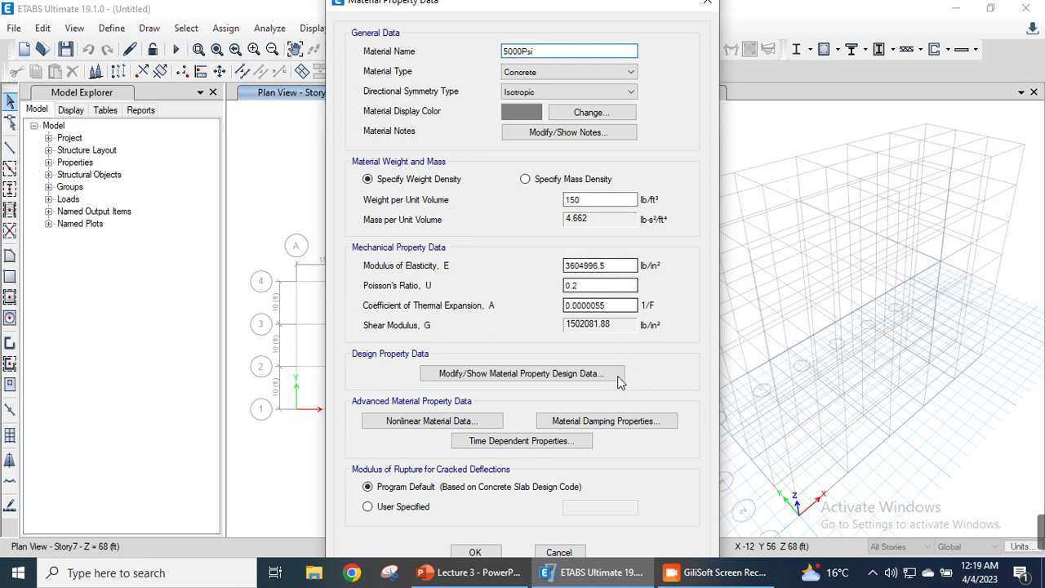
pyautogui.click(547, 374)
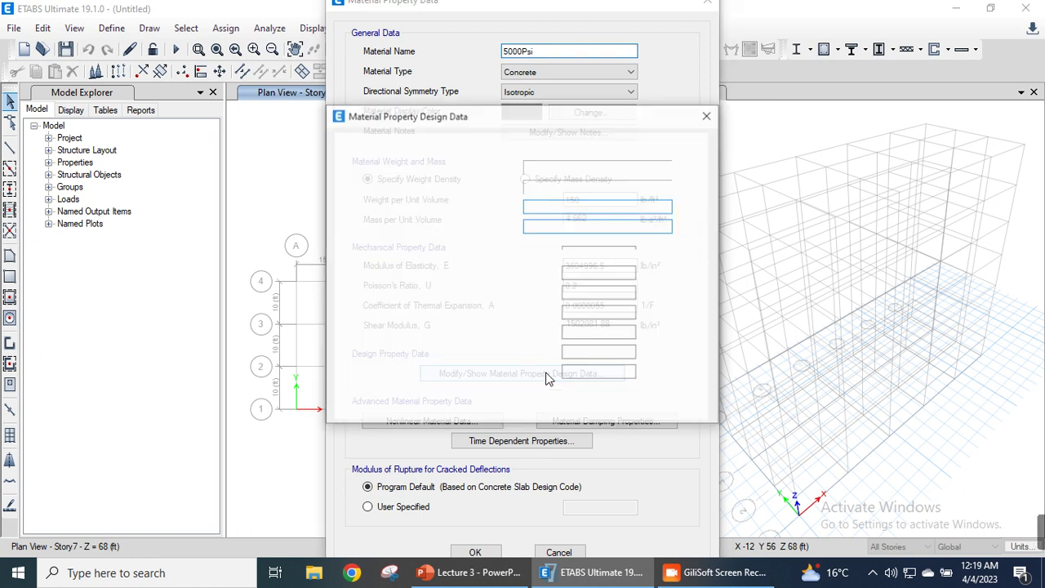
pyautogui.click(566, 253)
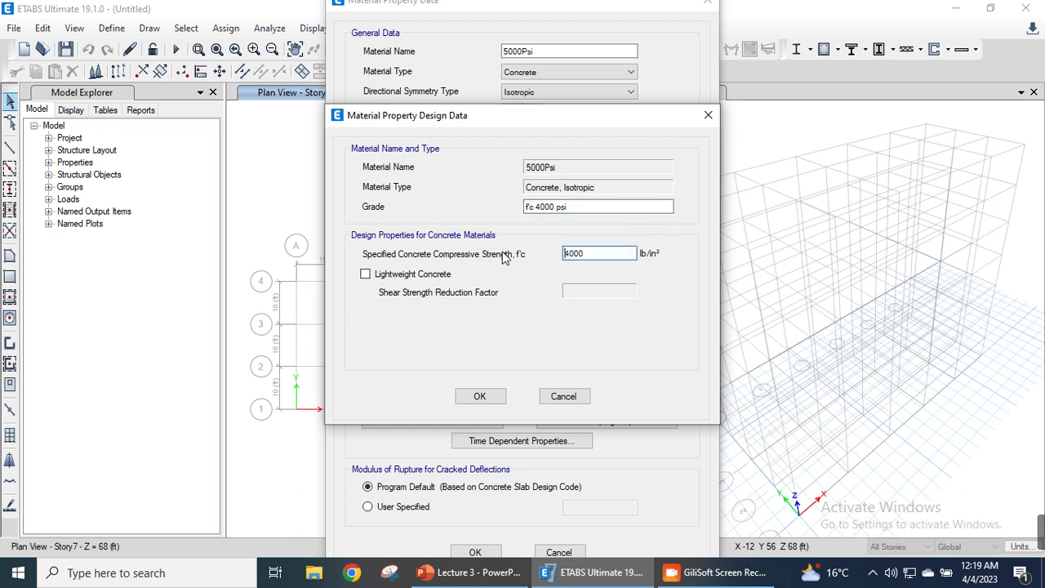
pyautogui.moveTo(570, 253); pyautogui.dragTo(526, 256)
pyautogui.write('5')
pyautogui.moveTo(541, 206); pyautogui.dragTo(537, 206)
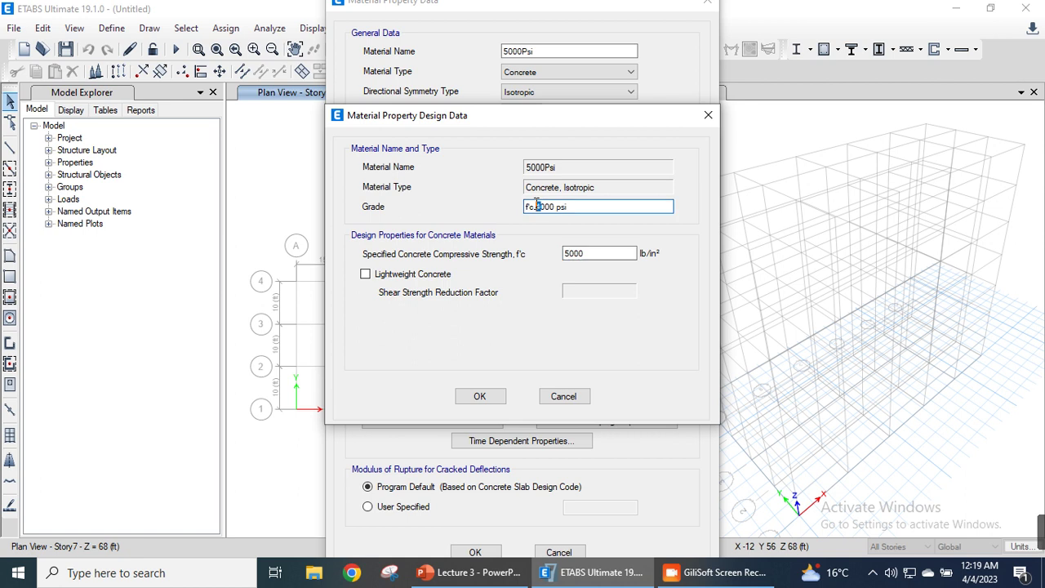
pyautogui.write('5')
pyautogui.click(479, 395)
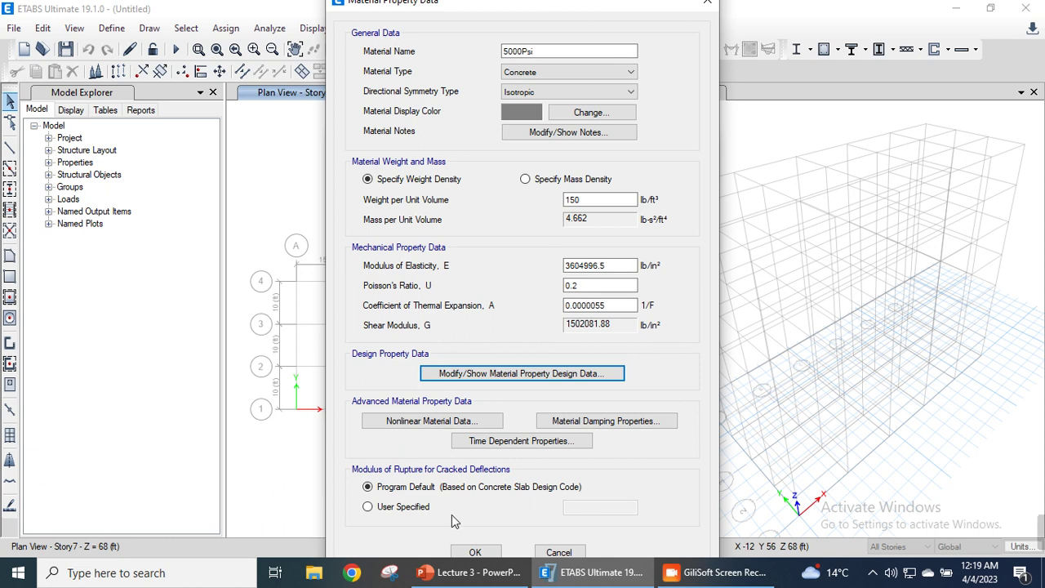
pyautogui.click(474, 552)
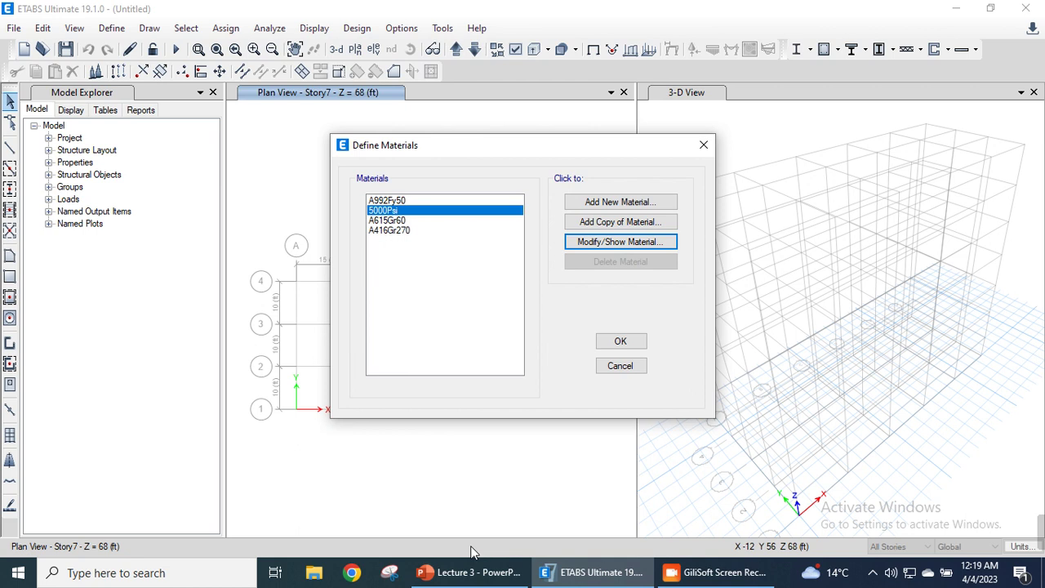
# - Add a new United States concrete material with the Customary standard and grade f'c 3000 psi
pyautogui.click(589, 203)
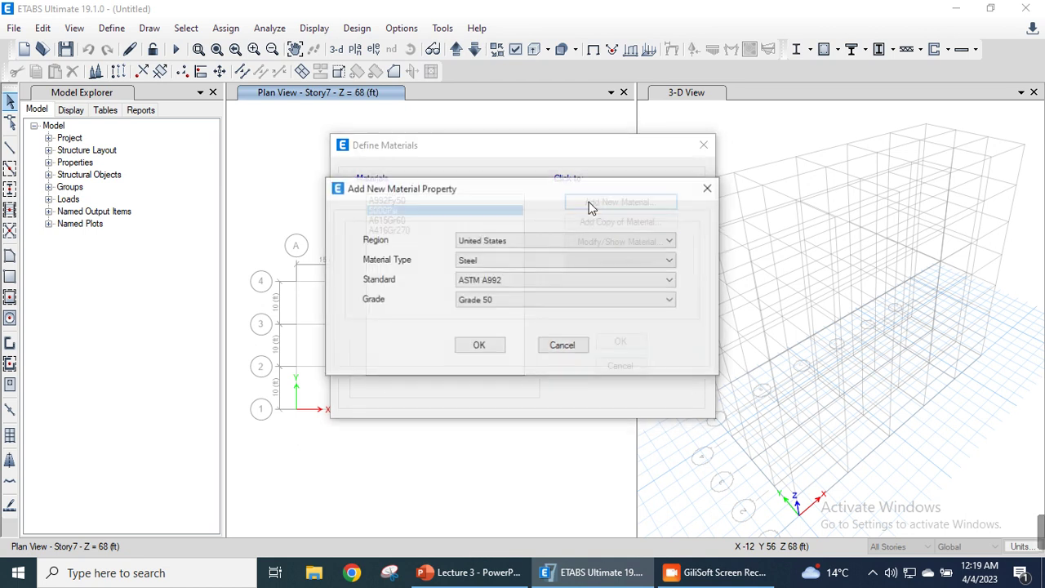
pyautogui.click(538, 240)
pyautogui.click(539, 240)
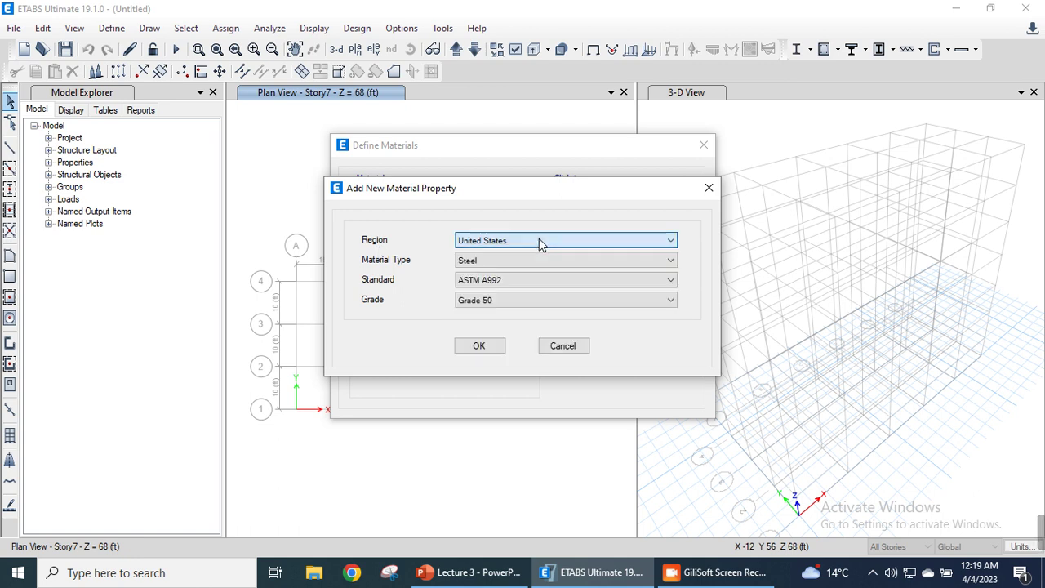
pyautogui.click(486, 261)
pyautogui.click(478, 284)
pyautogui.click(482, 280)
pyautogui.click(477, 294)
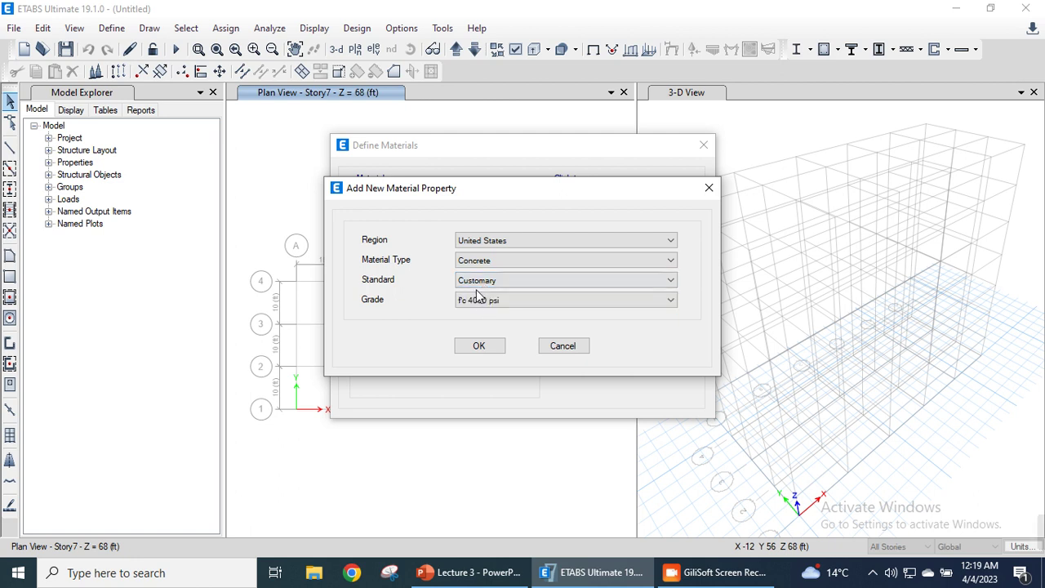
pyautogui.click(477, 301)
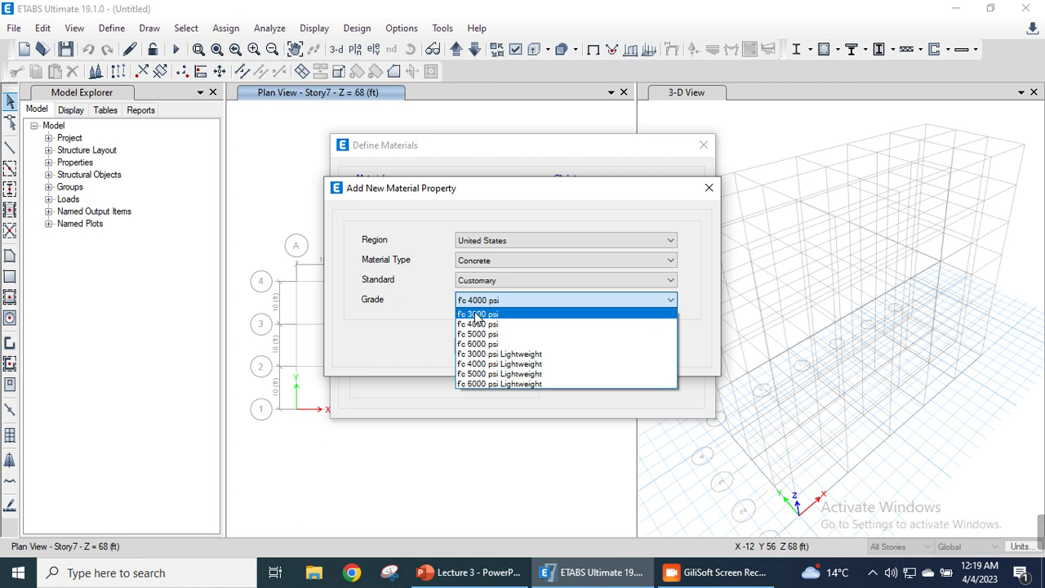
pyautogui.click(475, 314)
pyautogui.click(479, 345)
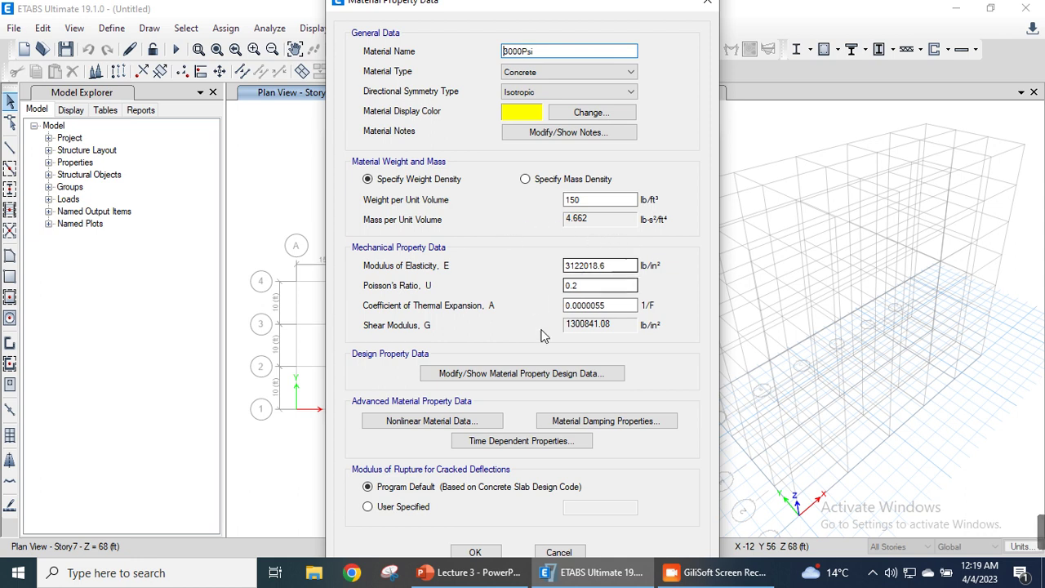
# - Check the design property data of the 3000Psi concrete and accept the new material
pyautogui.click(518, 373)
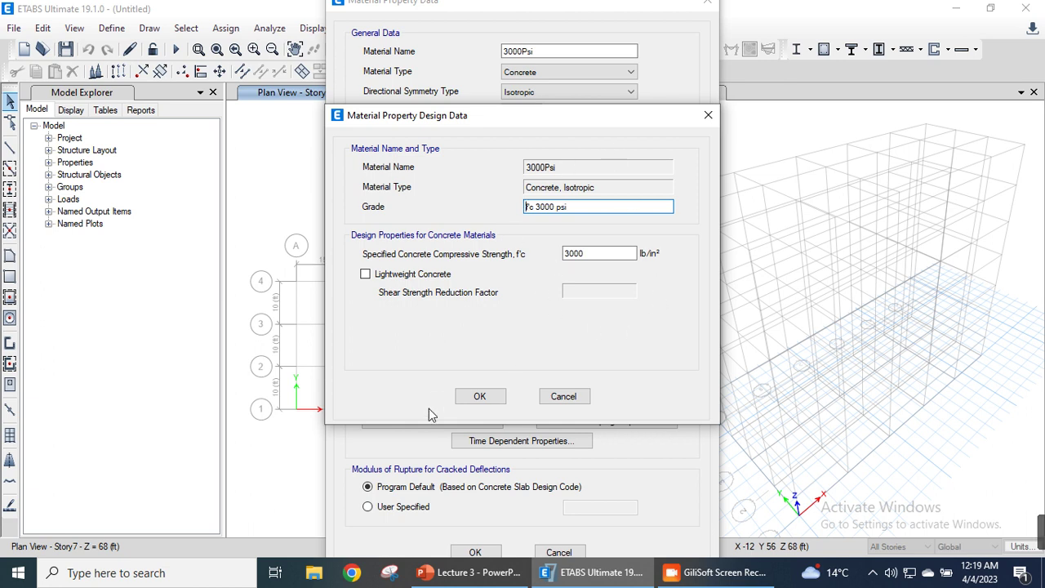
pyautogui.click(488, 397)
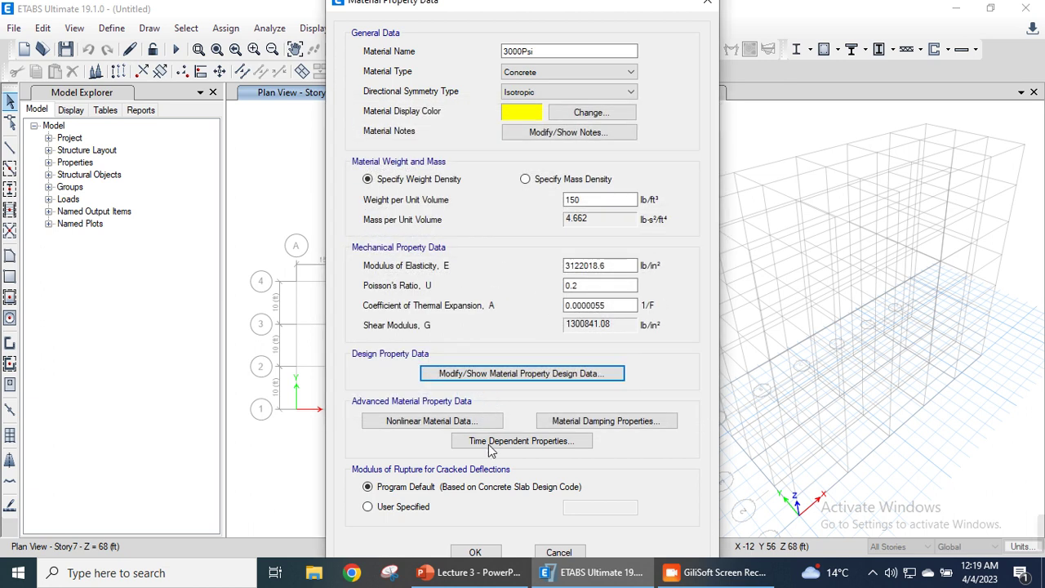
pyautogui.click(486, 554)
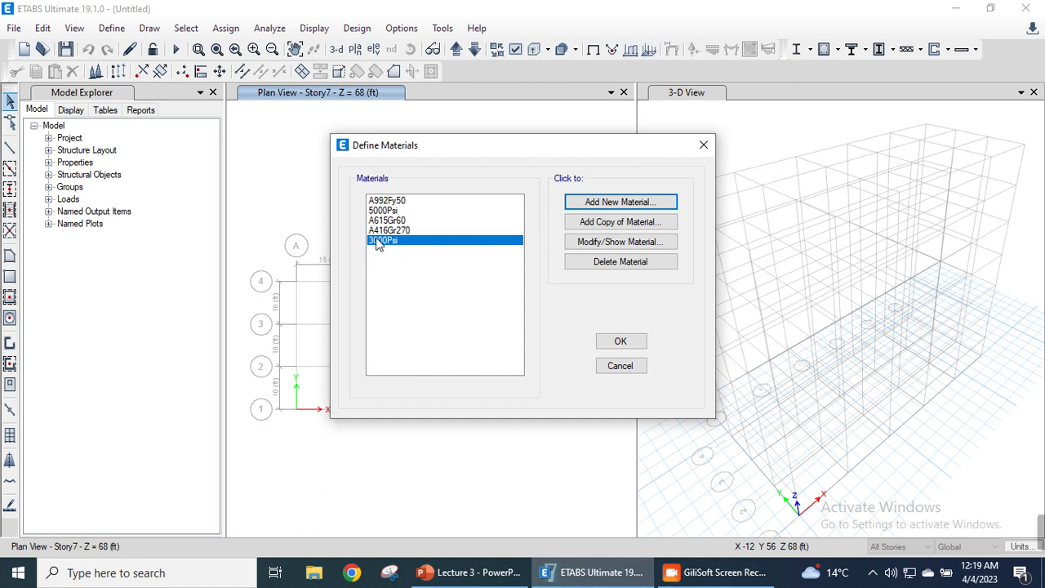
# - Add a new United States rebar material with the ASTM A615 standard and Grade 40
pyautogui.click(390, 210)
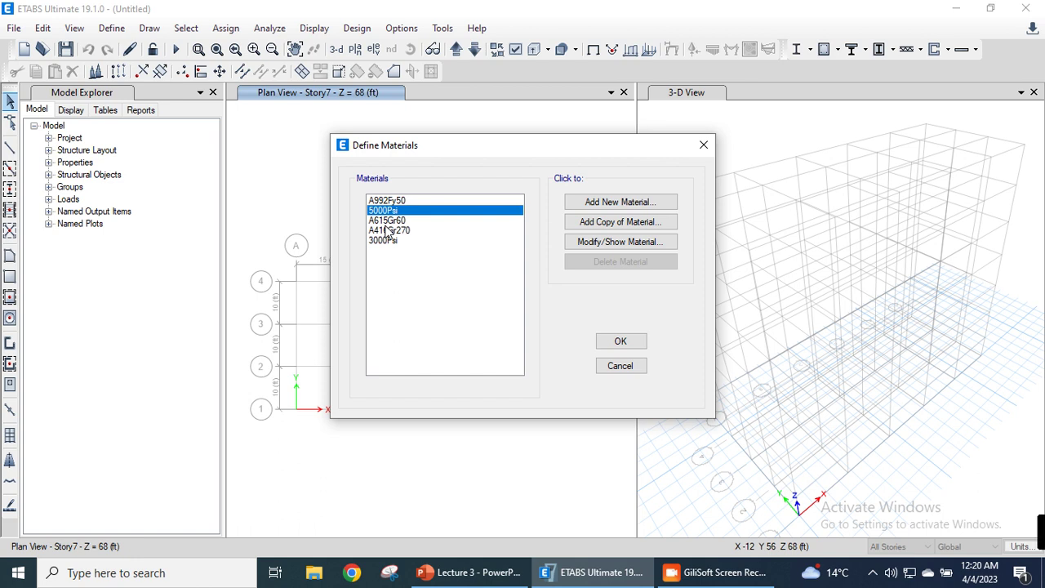
pyautogui.click(386, 221)
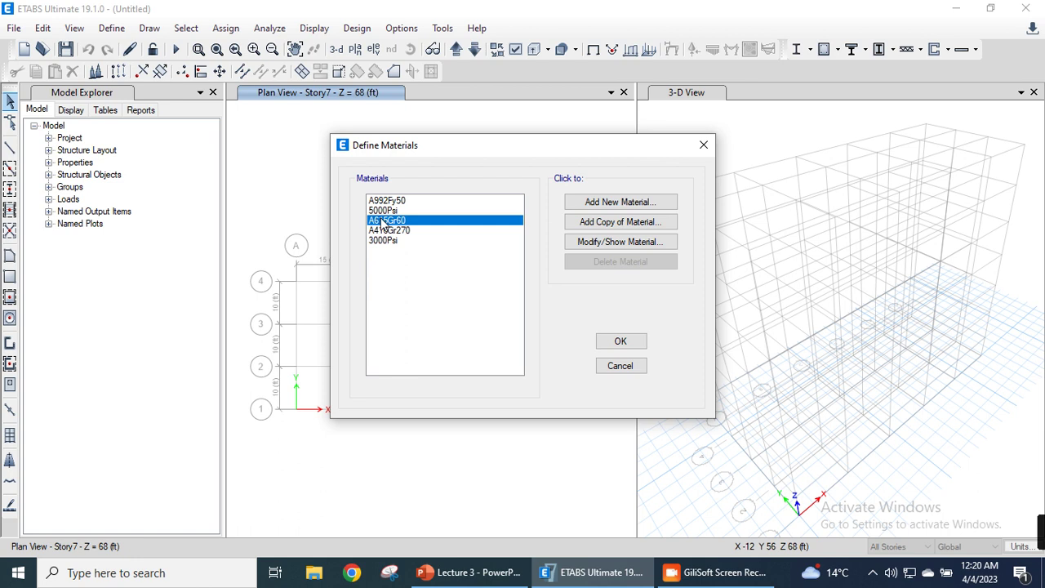
pyautogui.click(593, 204)
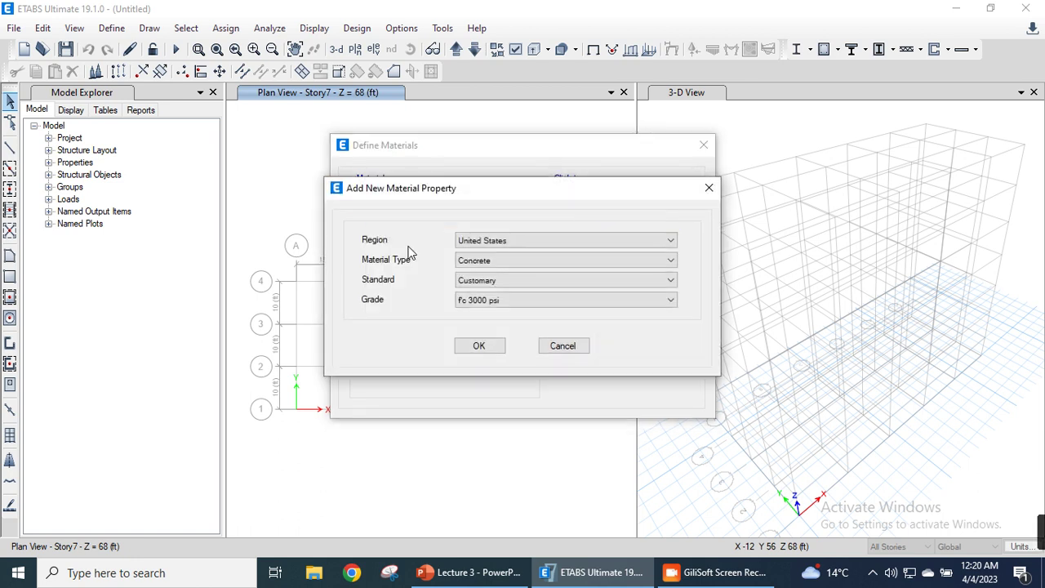
pyautogui.click(497, 260)
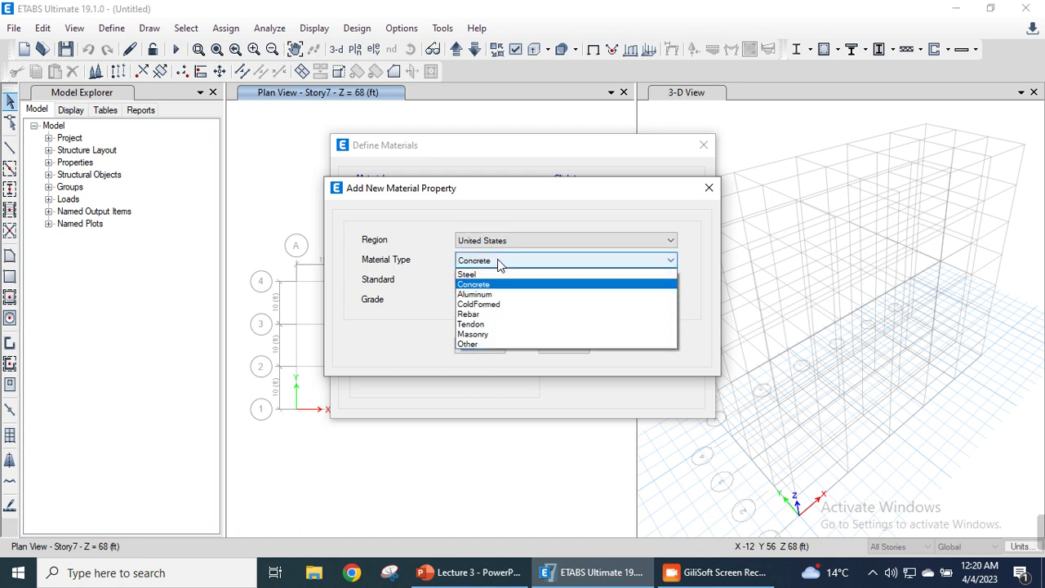
pyautogui.click(489, 313)
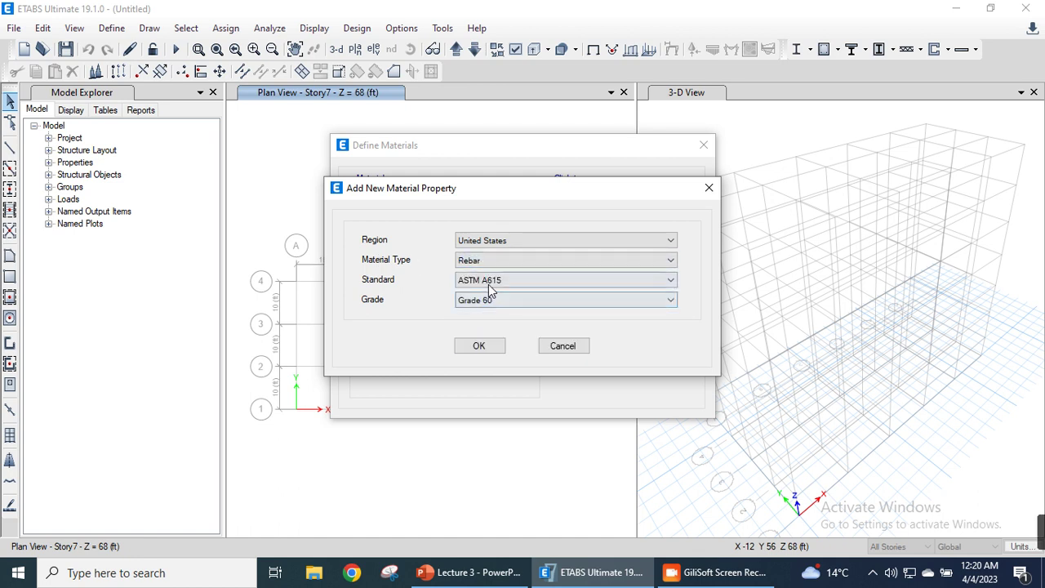
pyautogui.click(490, 286)
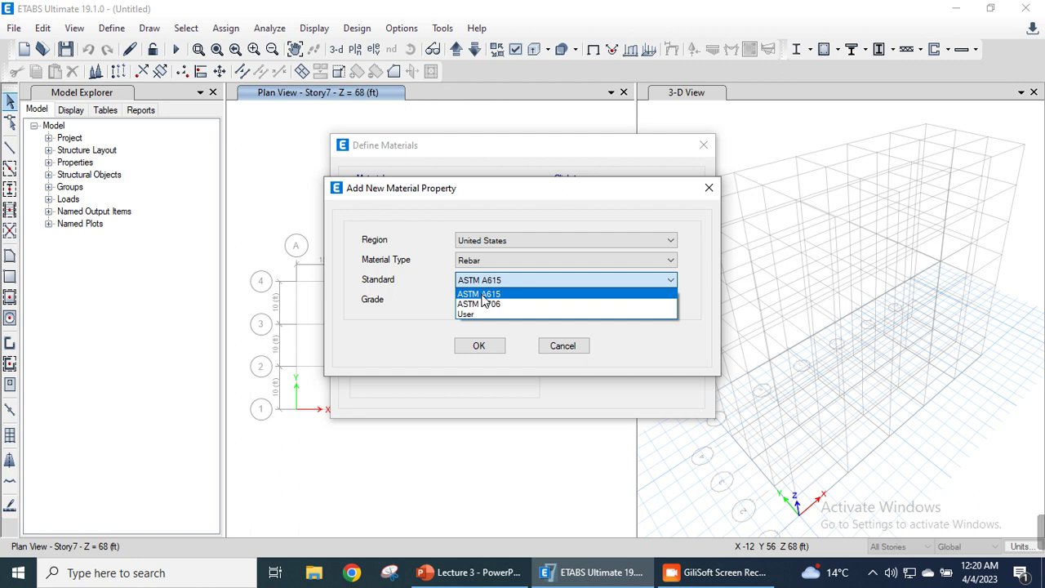
pyautogui.click(472, 296)
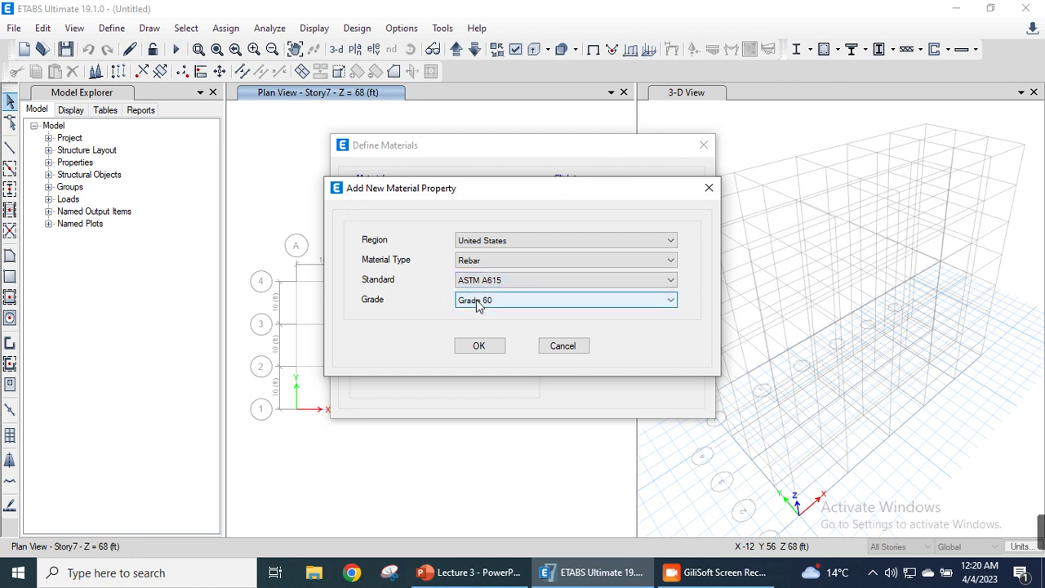
pyautogui.click(469, 302)
pyautogui.click(477, 315)
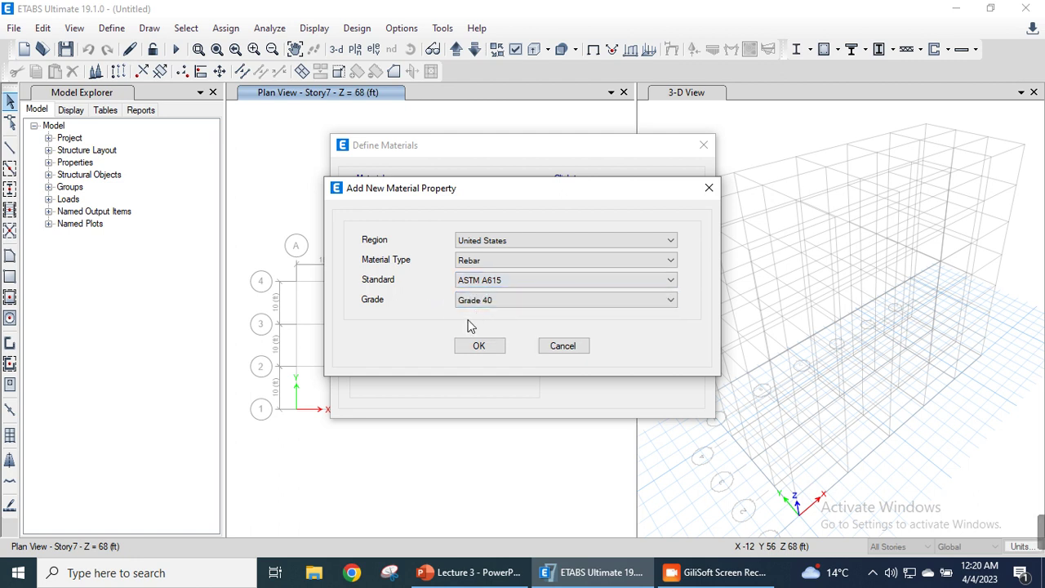
pyautogui.click(472, 346)
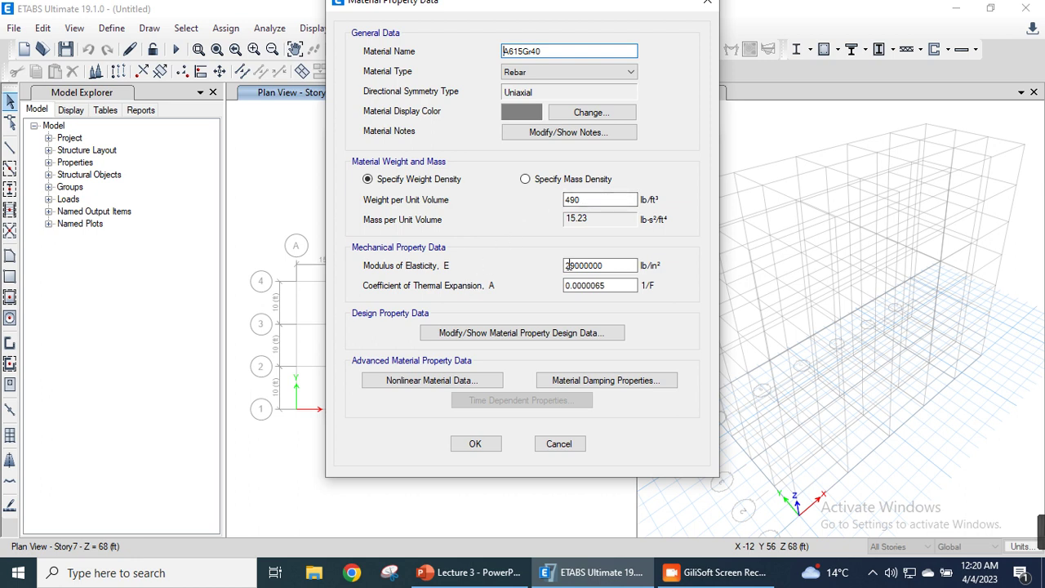
# - Check the modulus of elasticity and design strengths of the A615Gr40 rebar and accept the new material
pyautogui.click(604, 265)
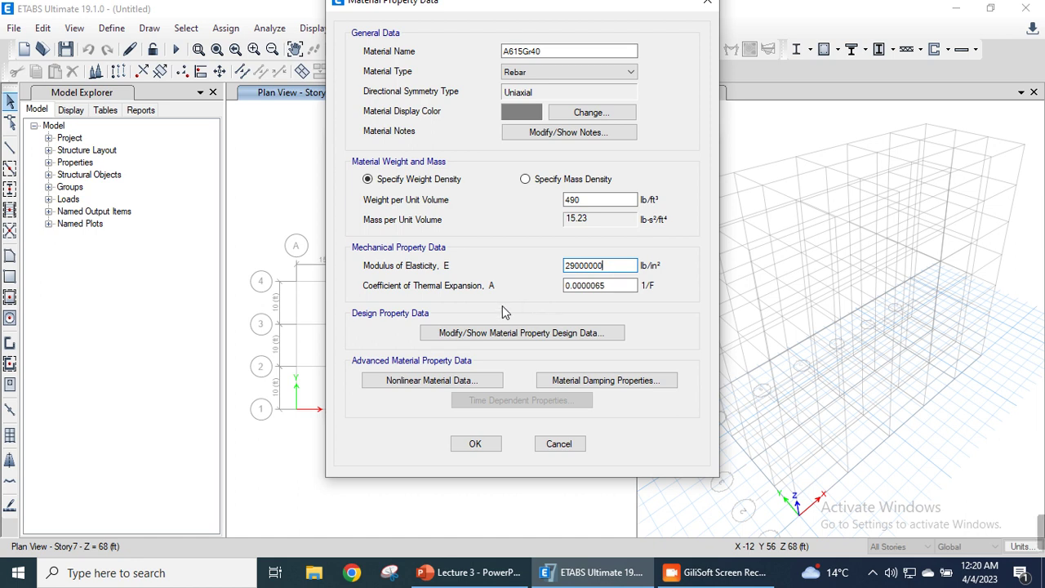
pyautogui.click(486, 334)
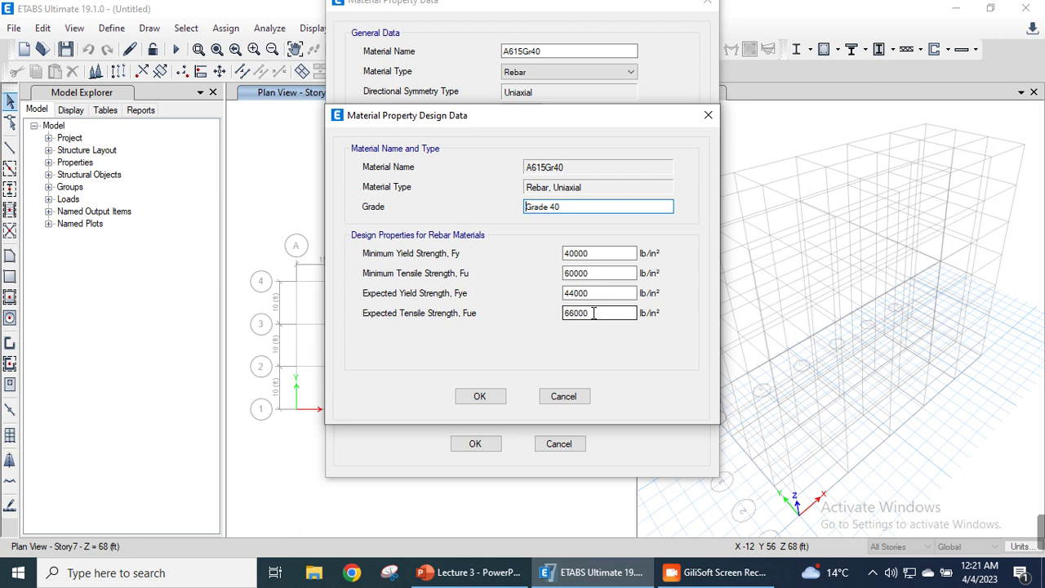
pyautogui.click(473, 397)
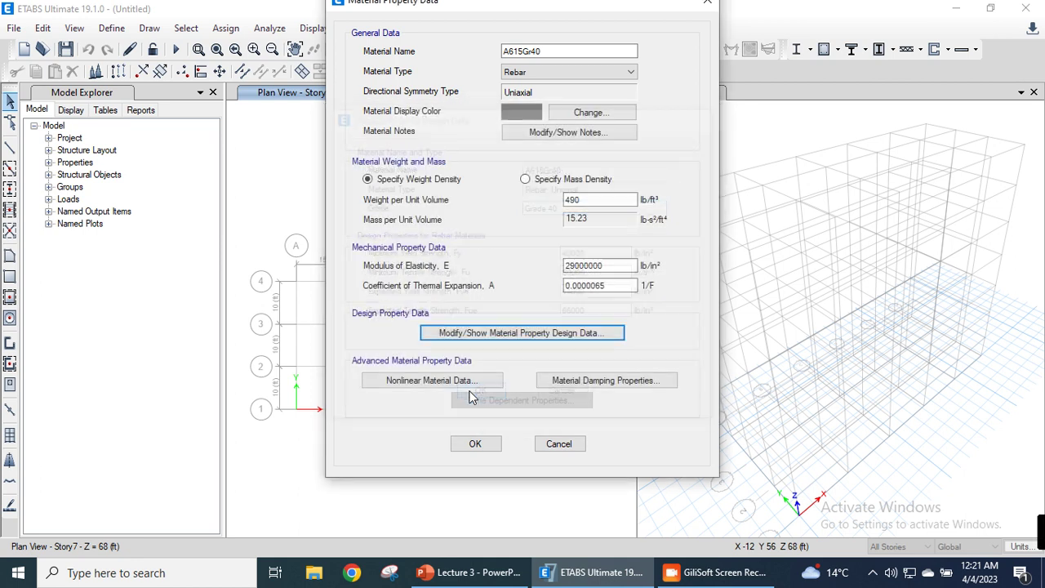
pyautogui.click(478, 444)
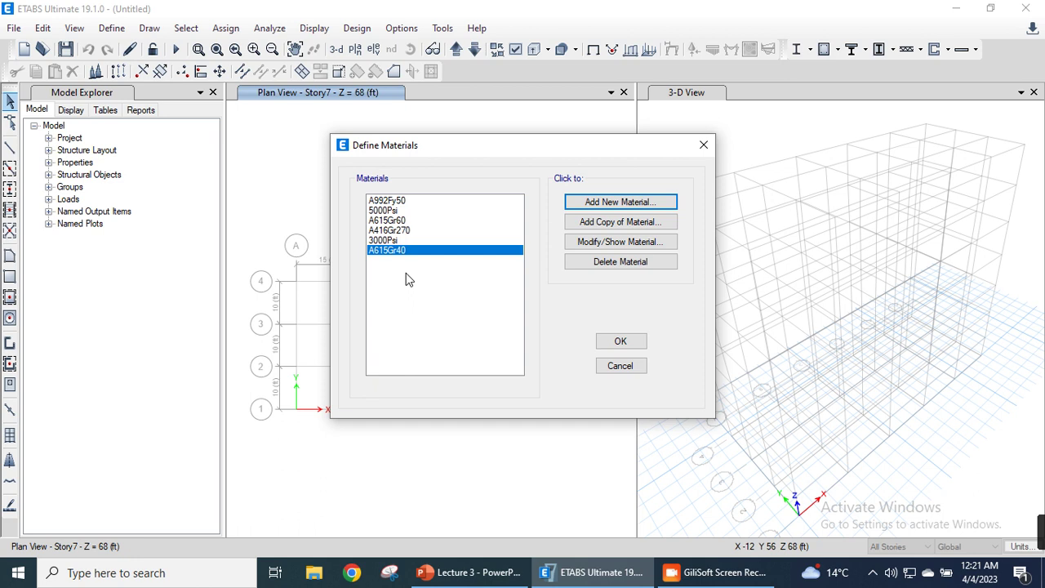
# - Review the 5000Psi, 3000Psi, A615Gr60 and A615Gr40 entries and accept the material definitions
pyautogui.click(386, 211)
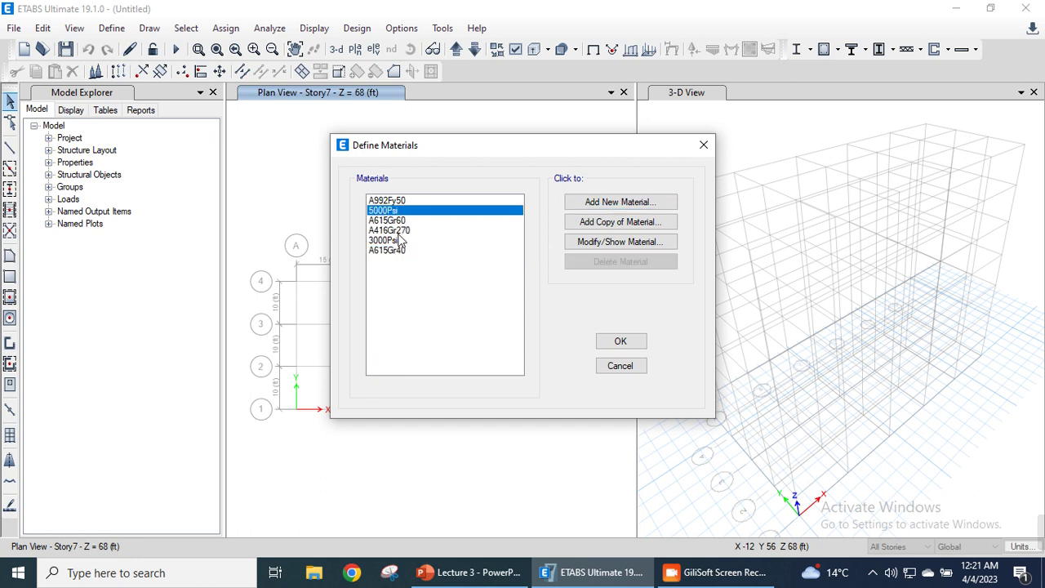
pyautogui.click(400, 240)
pyautogui.click(400, 222)
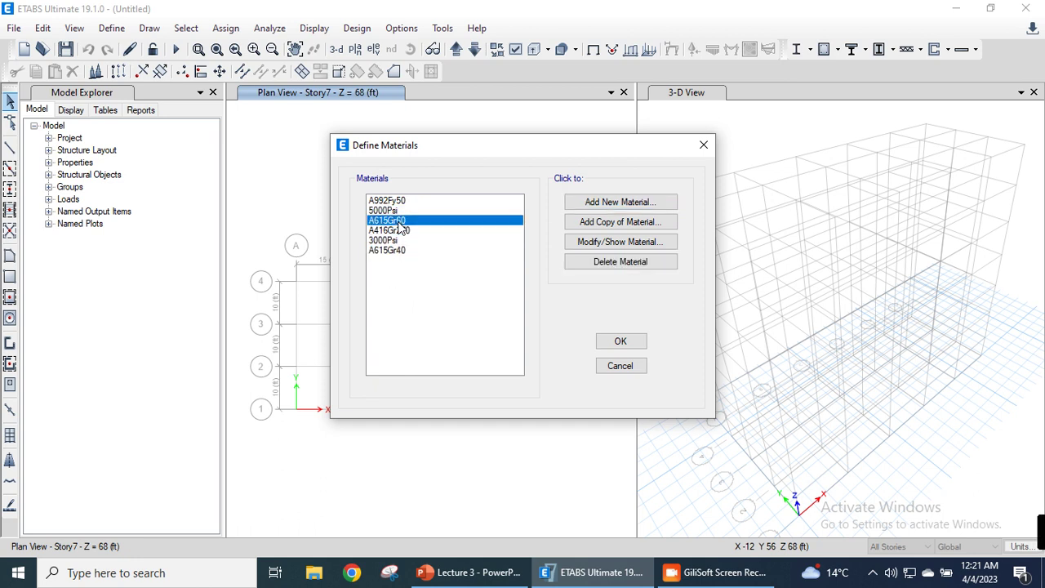
pyautogui.click(395, 250)
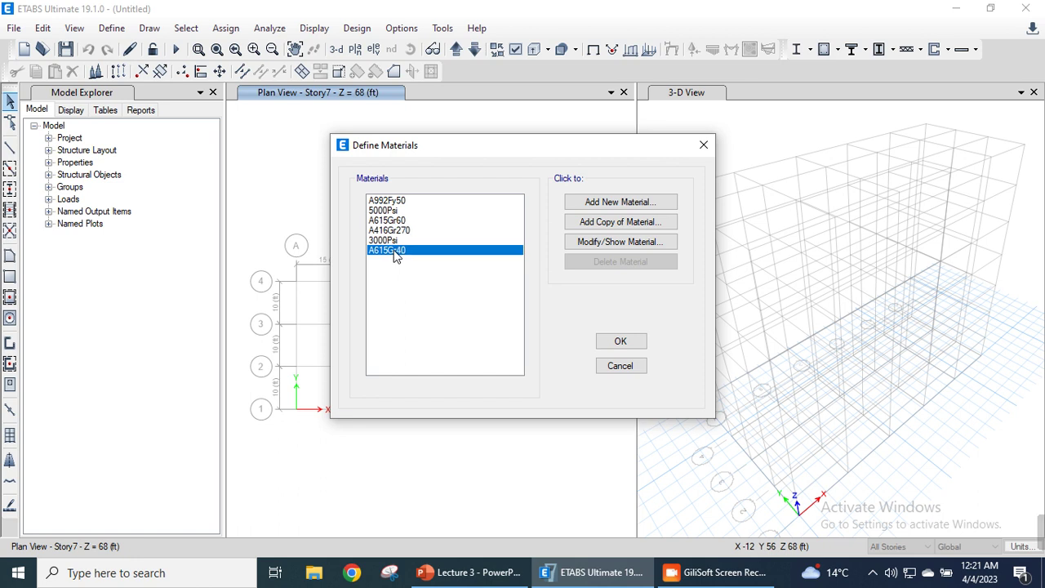
pyautogui.click(619, 342)
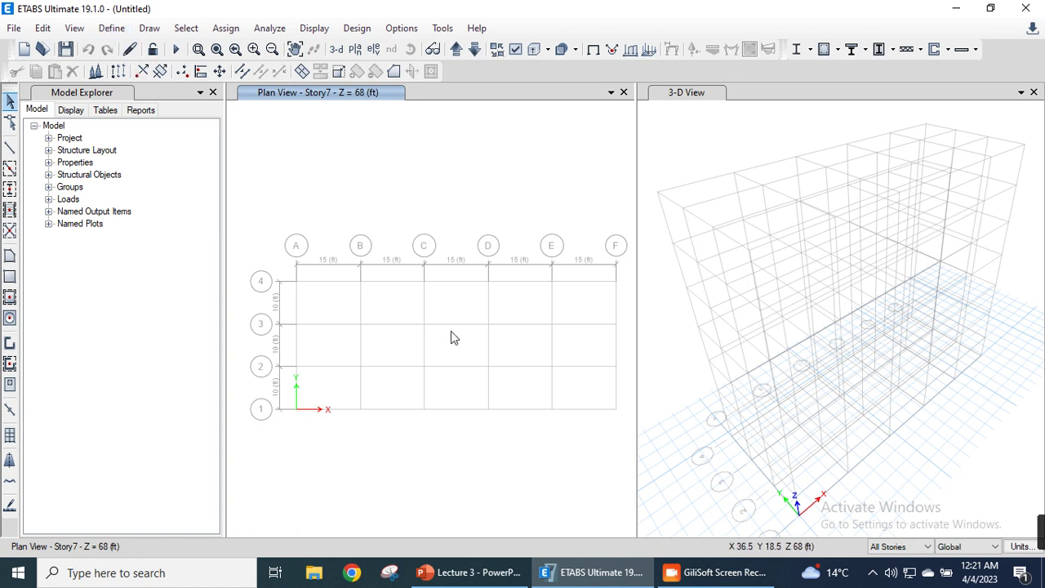
# - Switch to the PowerPoint task slide, check the column and beam sizes, and return to ETABS
pyautogui.click(477, 574)
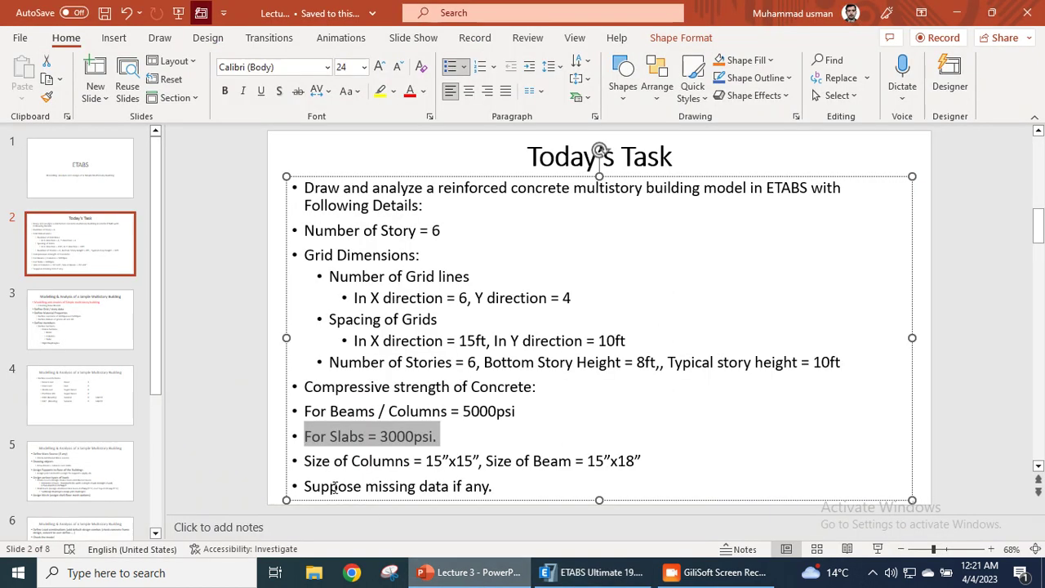
pyautogui.tripleClick(454, 460)
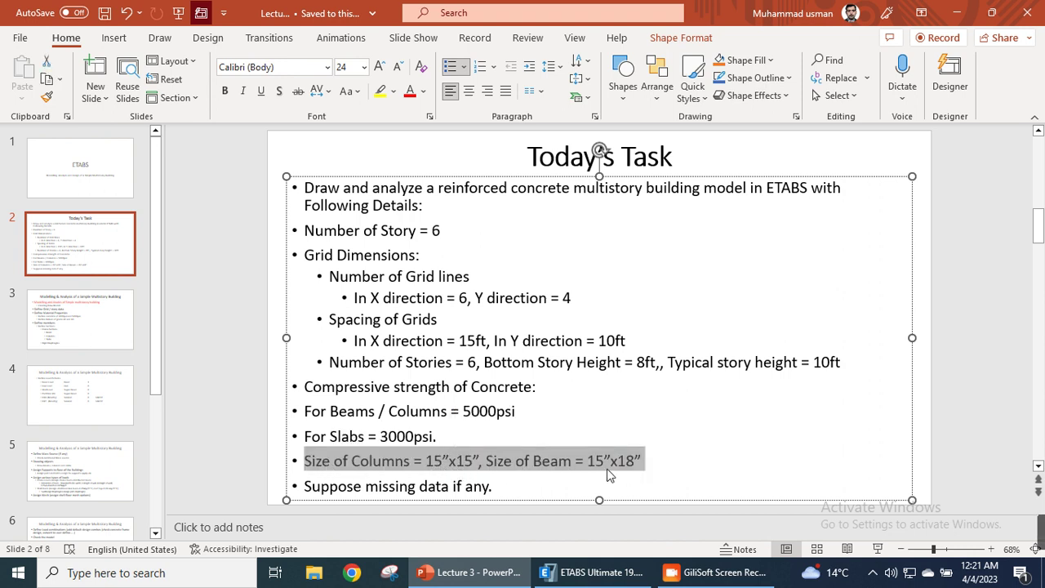
pyautogui.click(602, 575)
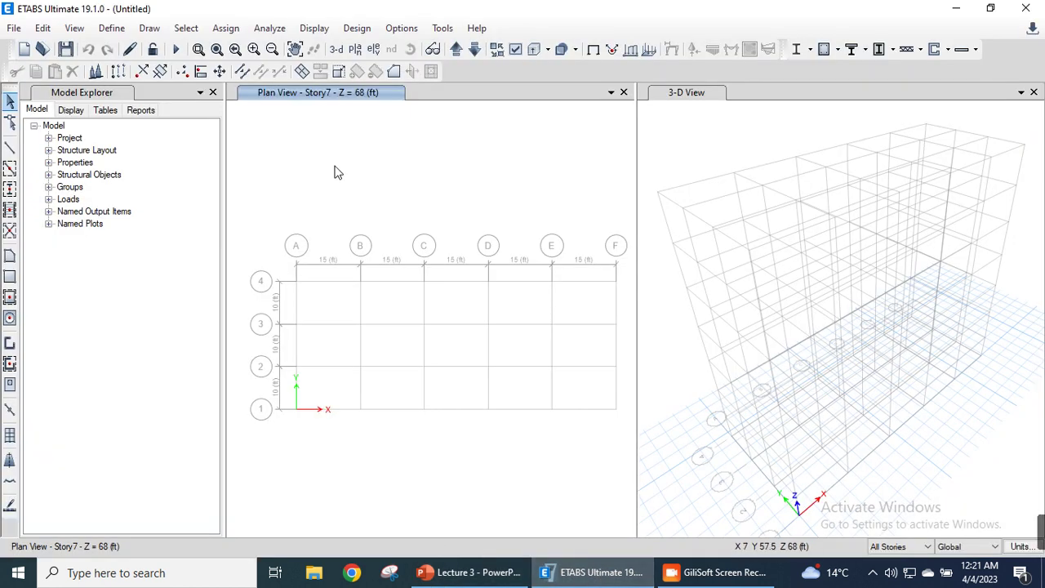
# - Start a new frame section property with the concrete rectangular shape
pyautogui.click(114, 29)
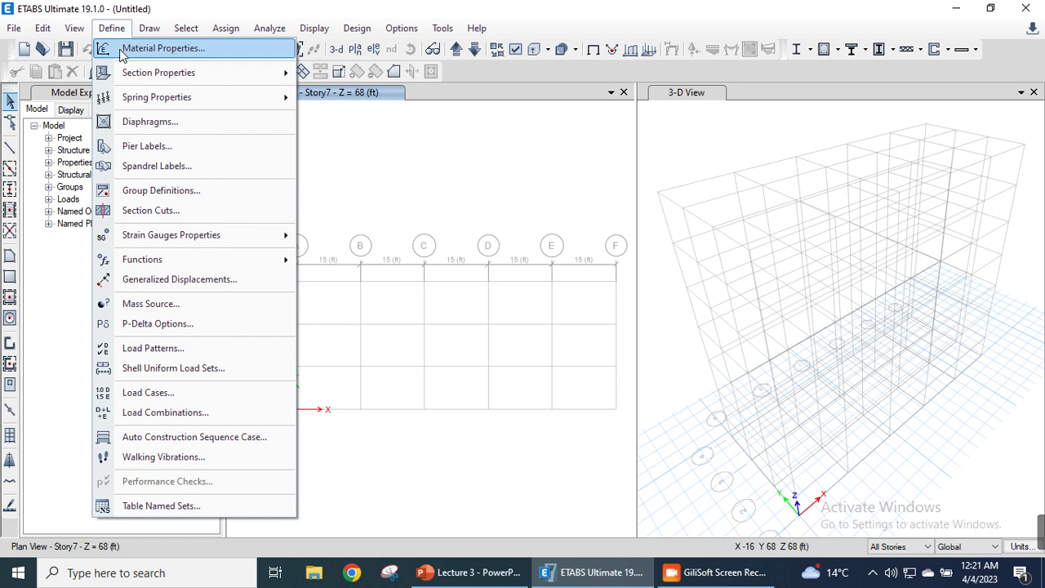
pyautogui.moveTo(135, 72)
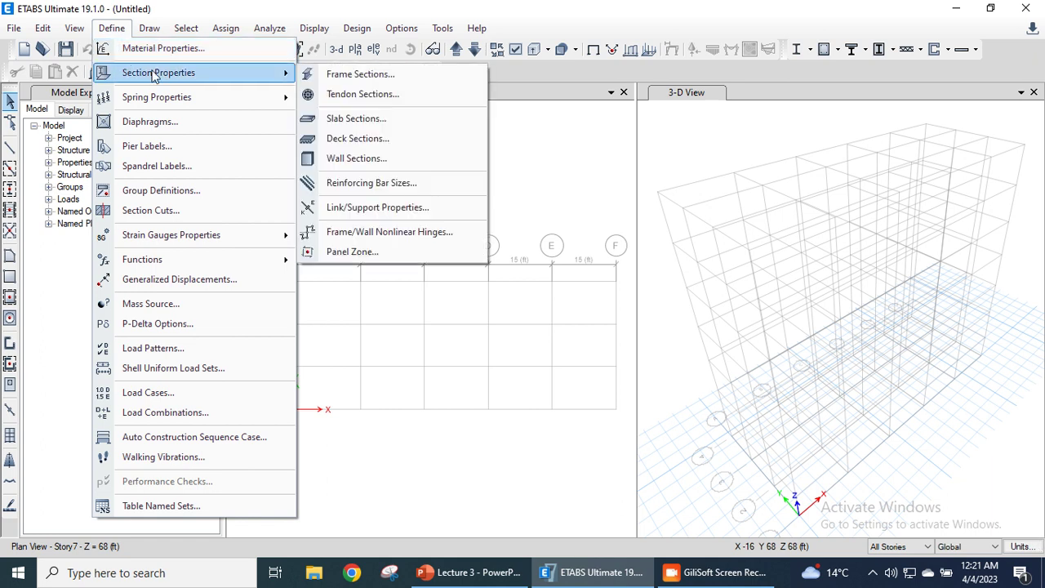
pyautogui.click(355, 76)
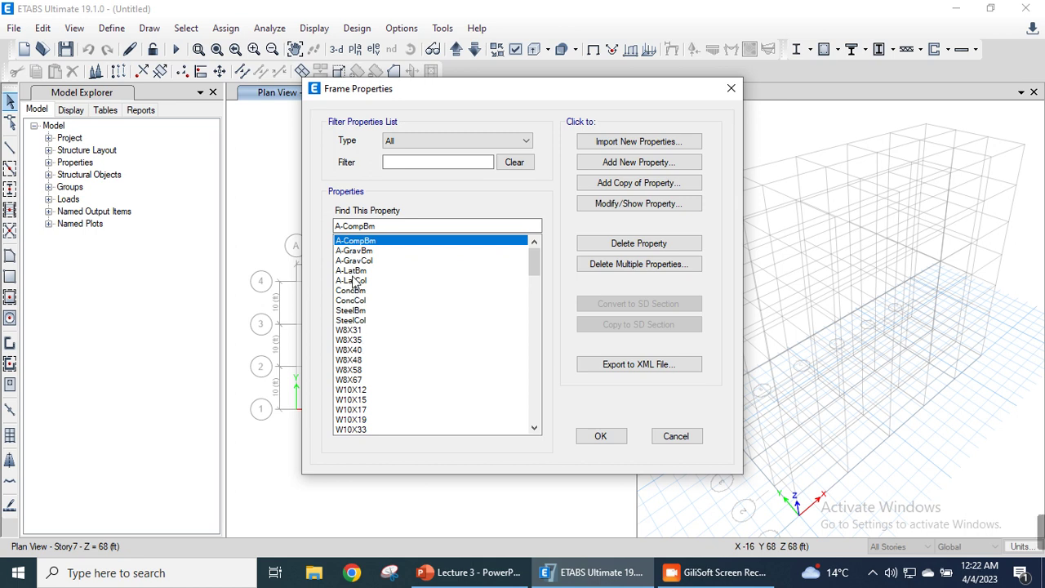
pyautogui.click(356, 251)
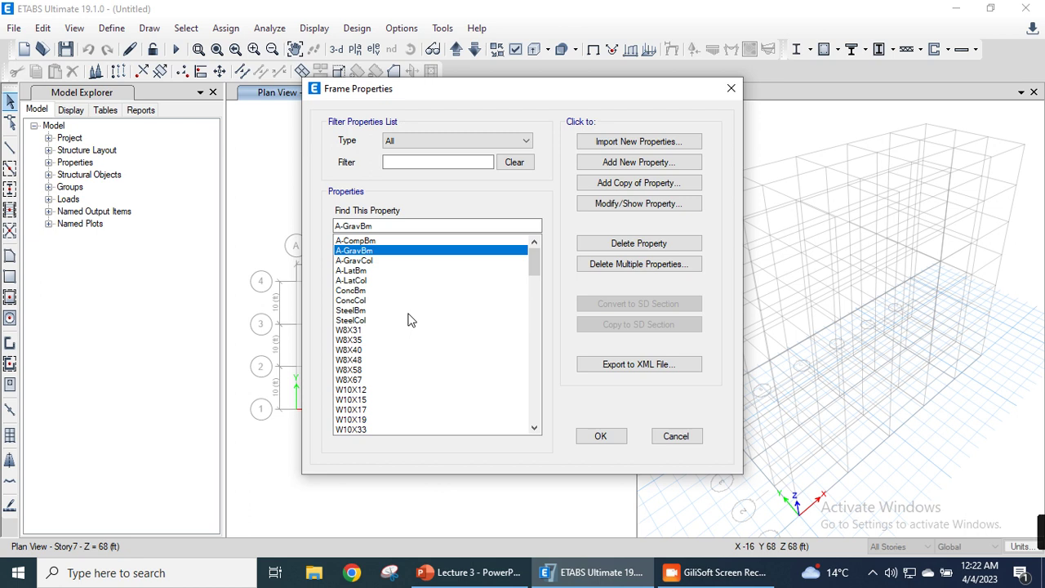
pyautogui.click(632, 166)
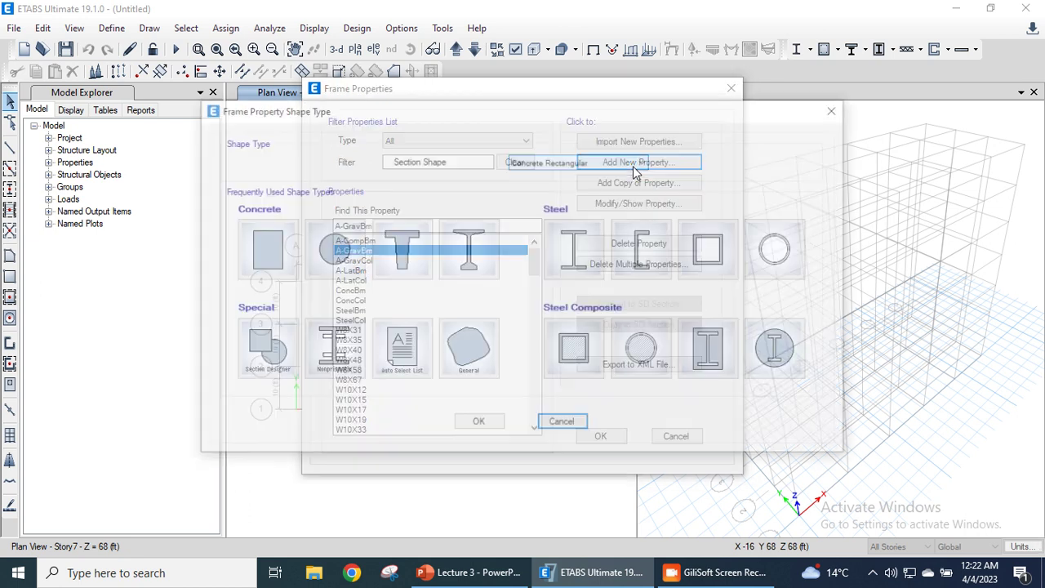
pyautogui.click(263, 251)
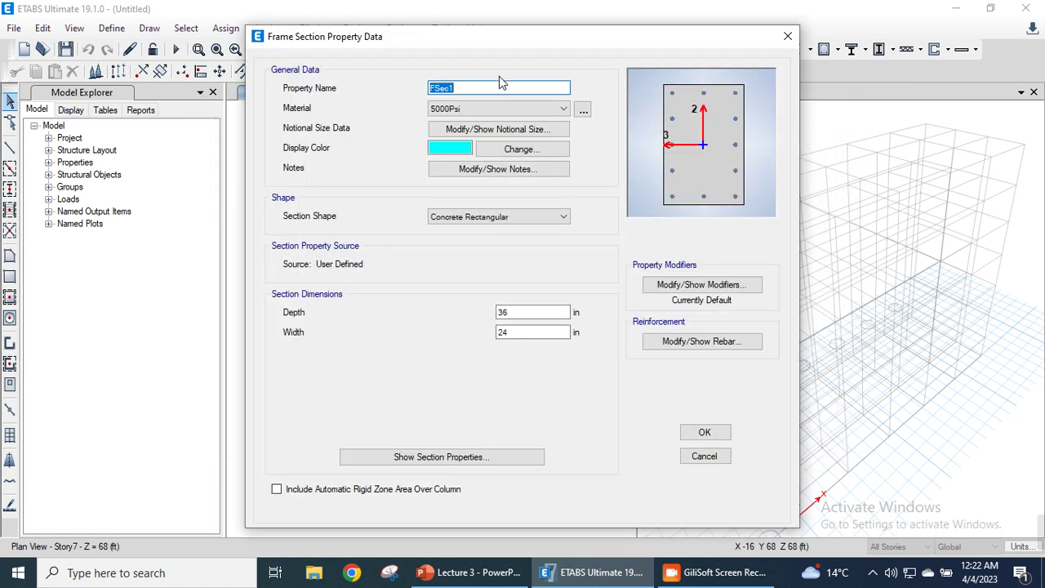
# - Name the section Col 15x15, assign the 5000Psi material, and set its depth and width to 15 in
pyautogui.write('Col 15x15')
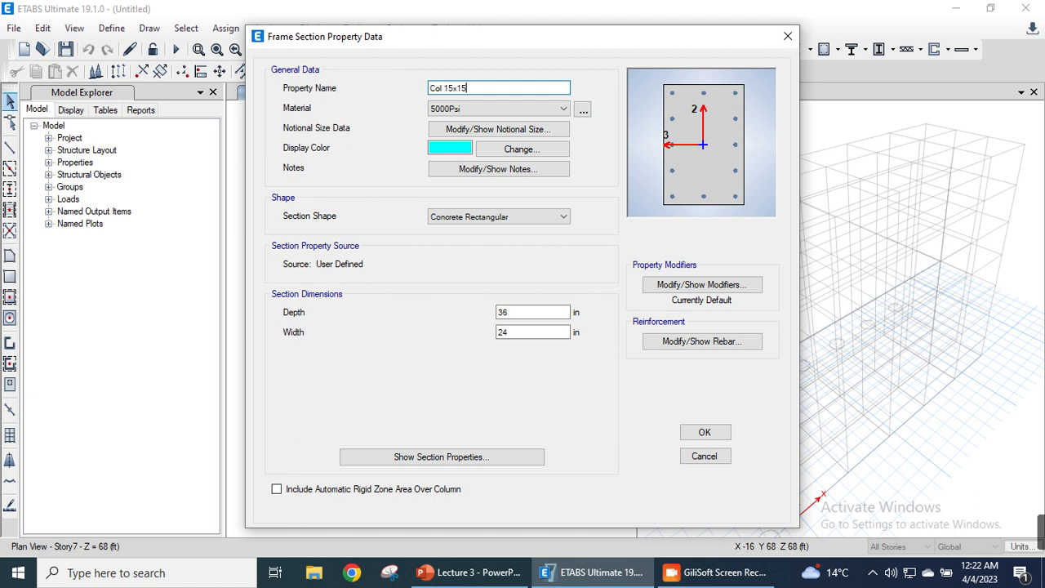
pyautogui.press('Tab')
pyautogui.click(457, 112)
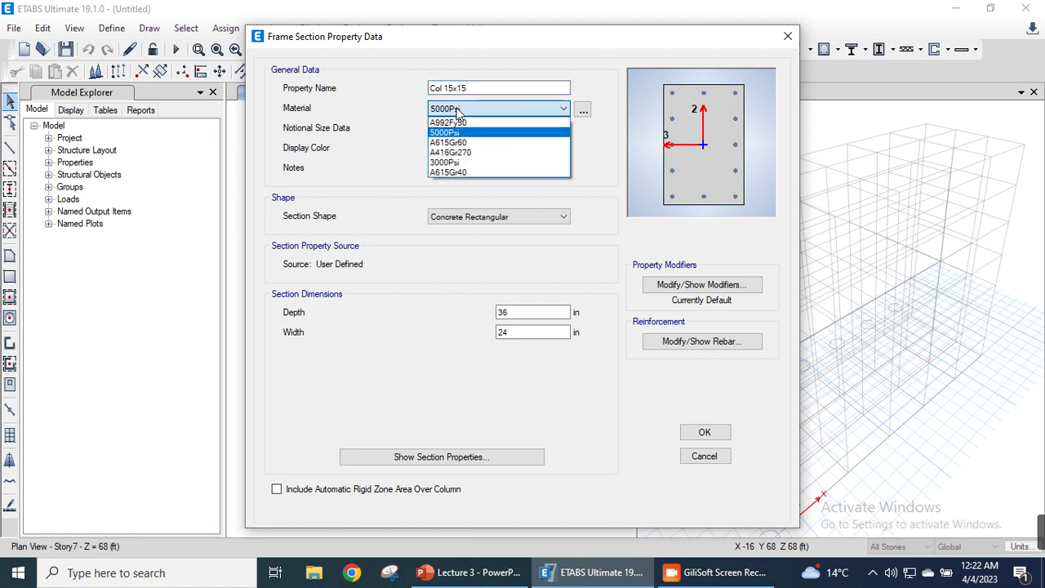
pyautogui.click(449, 133)
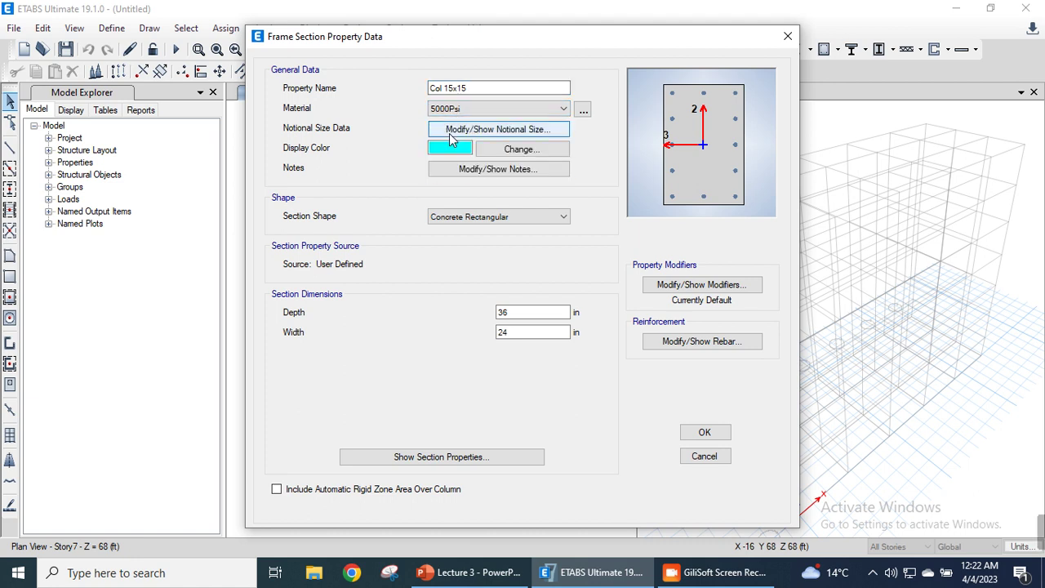
pyautogui.doubleClick(518, 312)
pyautogui.write('15')
pyautogui.doubleClick(508, 332)
pyautogui.write('1')
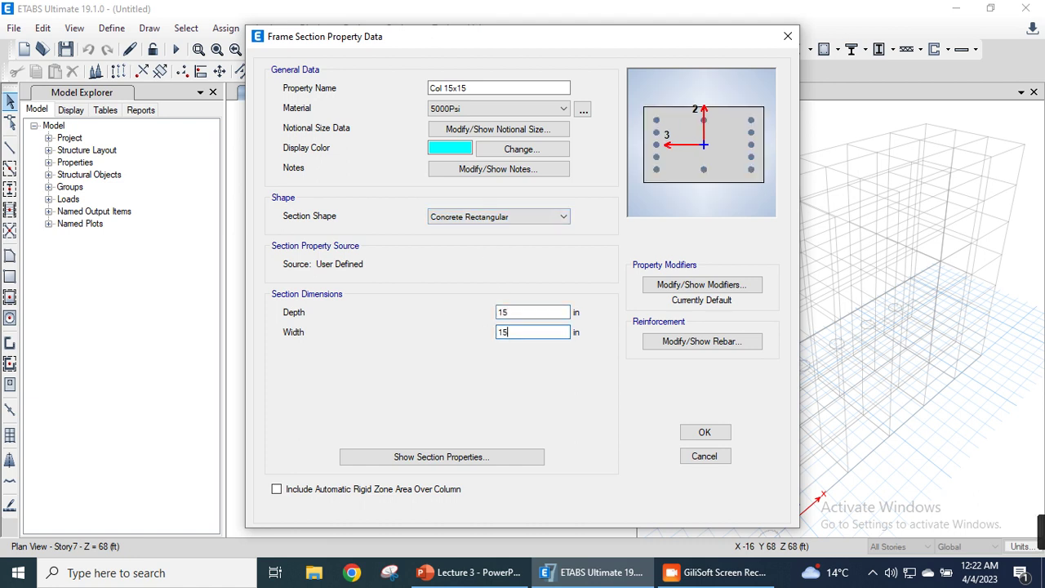
# - Assign A615Gr60 to the column's longitudinal bars and A615Gr40 to its ties, with a rectangular reinforcement configuration
pyautogui.click(700, 345)
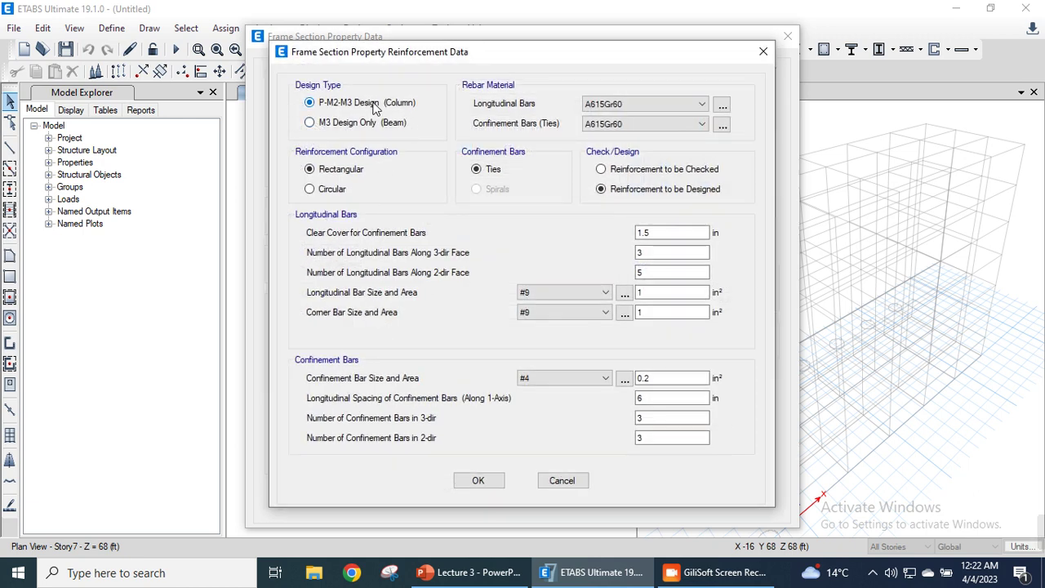
pyautogui.click(618, 105)
pyautogui.click(618, 117)
pyautogui.click(617, 123)
pyautogui.click(618, 149)
pyautogui.click(327, 192)
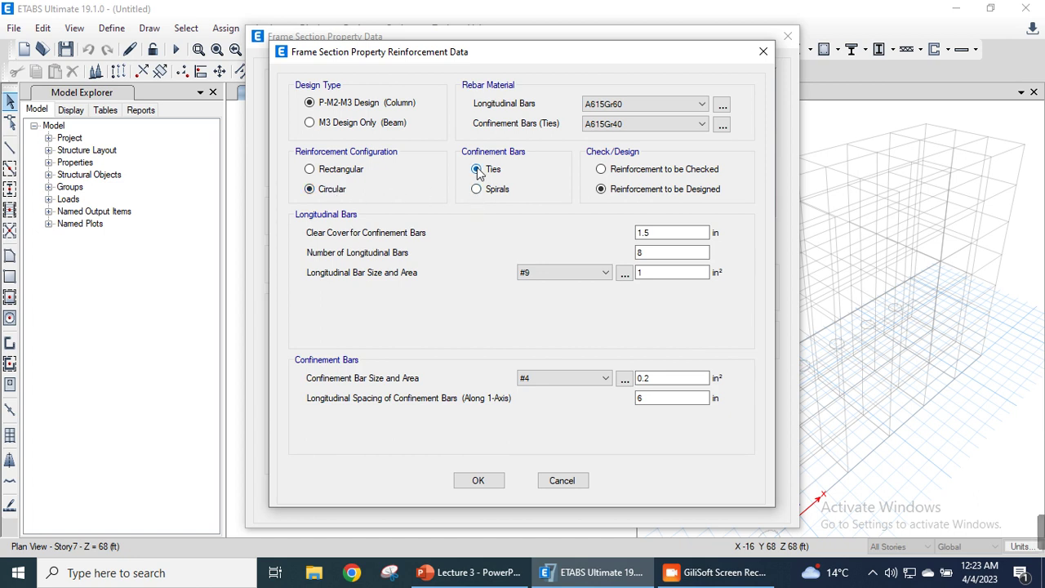
pyautogui.click(332, 175)
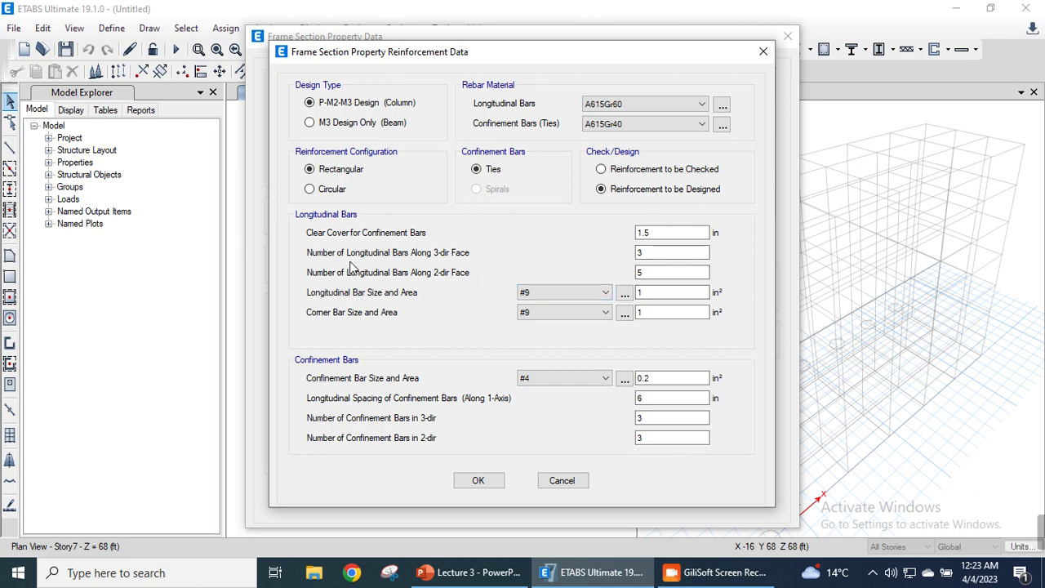
# - Set the column's longitudinal bars to #4, corner bars to #6 and confinement bars to #3, and accept the reinforcement data
pyautogui.moveTo(543, 57); pyautogui.dragTo(398, 49)
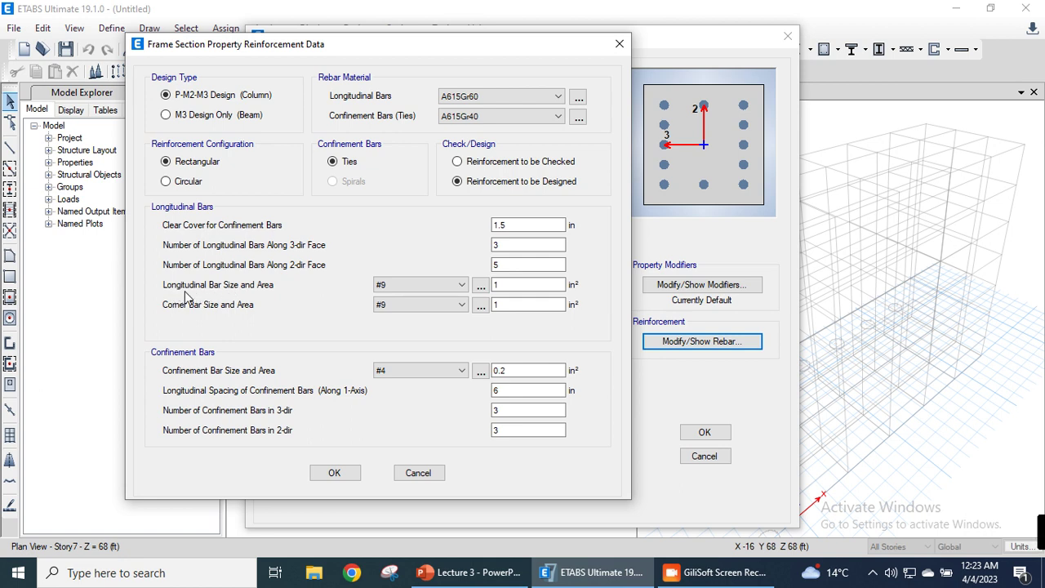
pyautogui.click(407, 287)
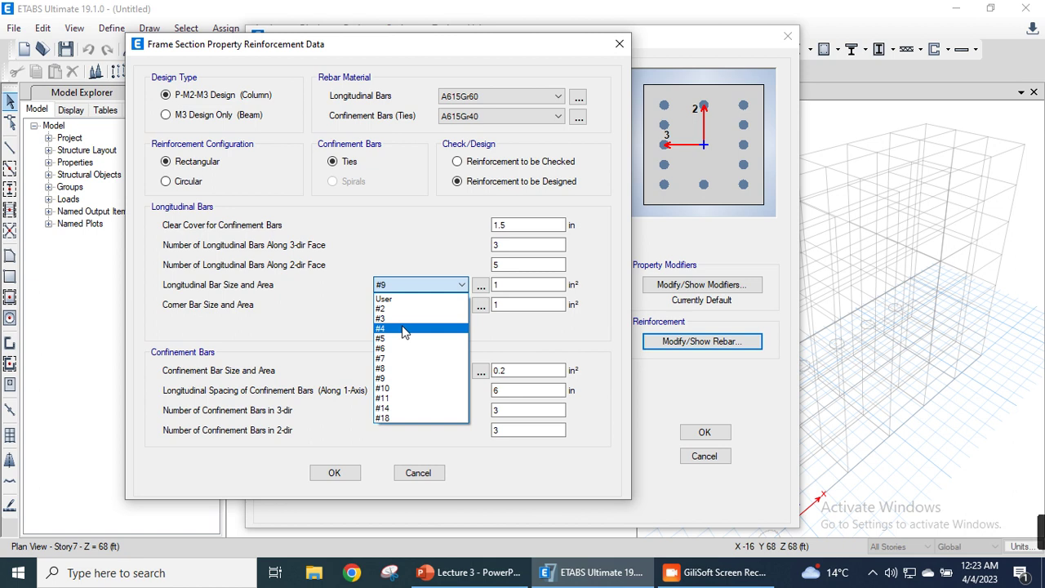
pyautogui.click(403, 328)
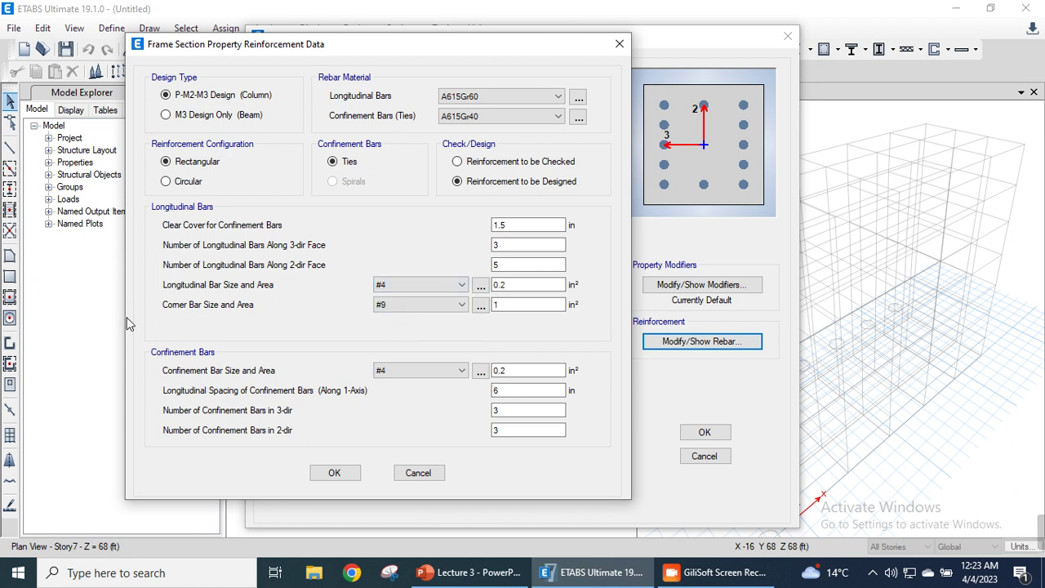
pyautogui.click(391, 311)
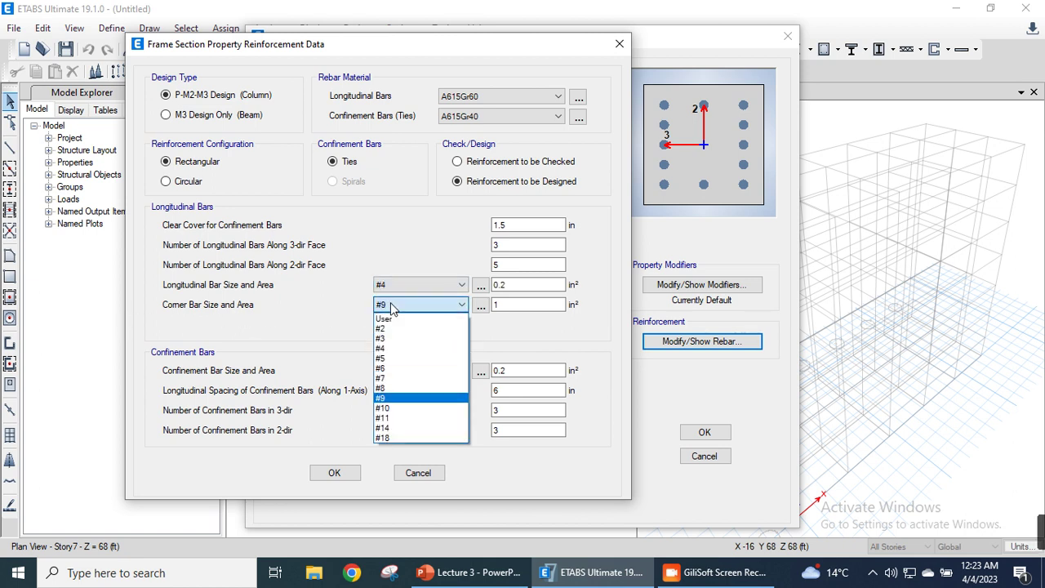
pyautogui.click(408, 365)
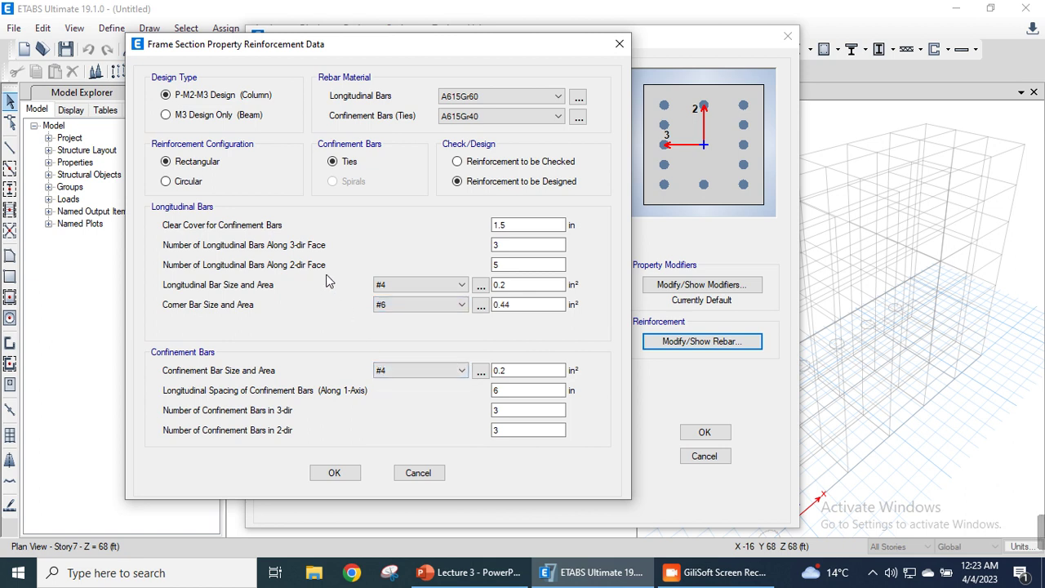
pyautogui.click(417, 371)
pyautogui.click(400, 405)
pyautogui.click(337, 474)
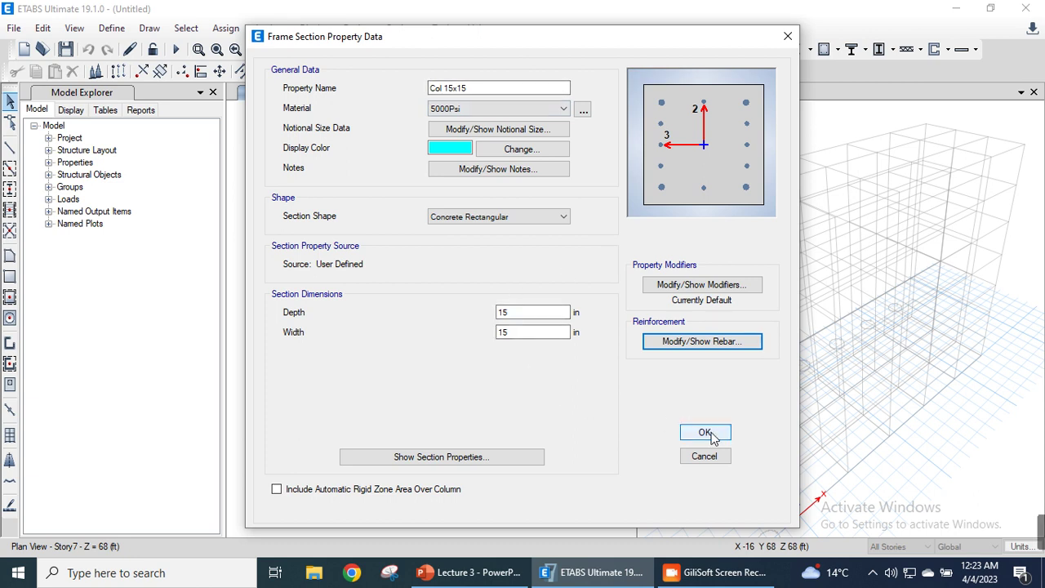
# - Review the calculated section properties of Col 15x15 and save the section
pyautogui.click(461, 462)
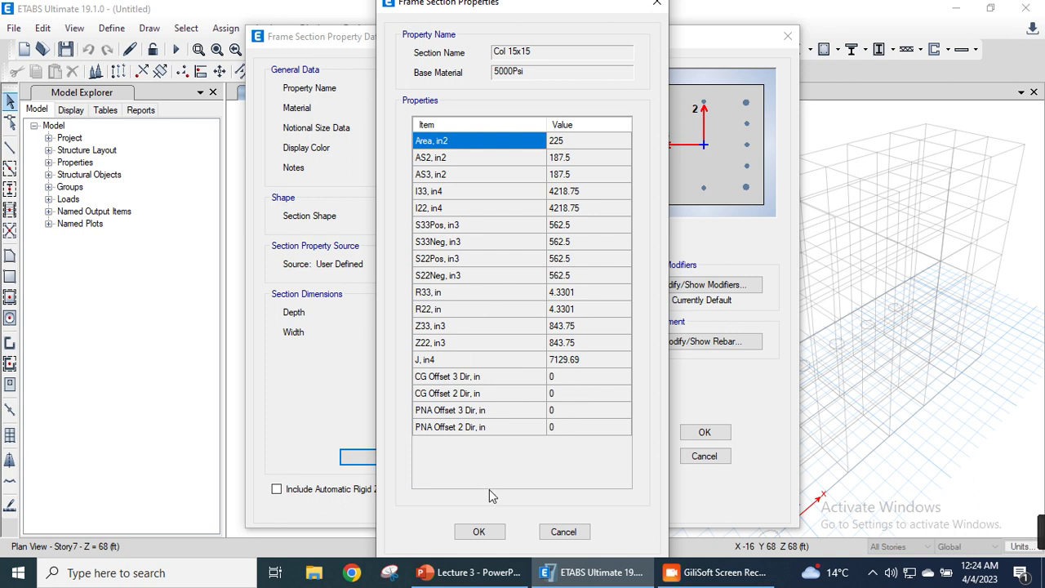
pyautogui.click(482, 536)
pyautogui.click(706, 432)
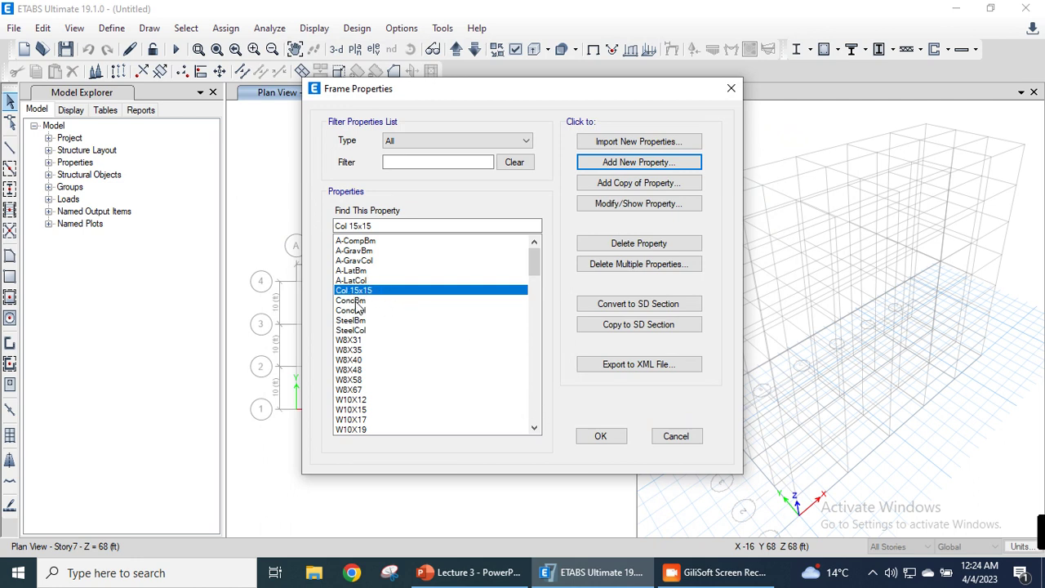
# - Delete multiple frame sections at once, covering every listed entry from A-CompBm through SteelCol, including Col 15x15
pyautogui.click(358, 300)
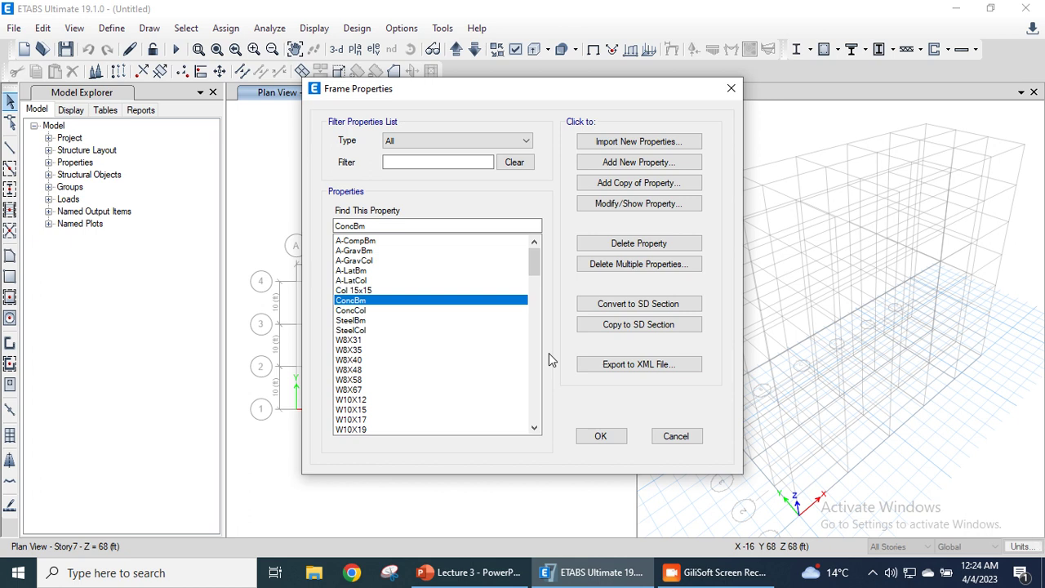
pyautogui.press('Down')
pyautogui.press('Up')
pyautogui.click(618, 265)
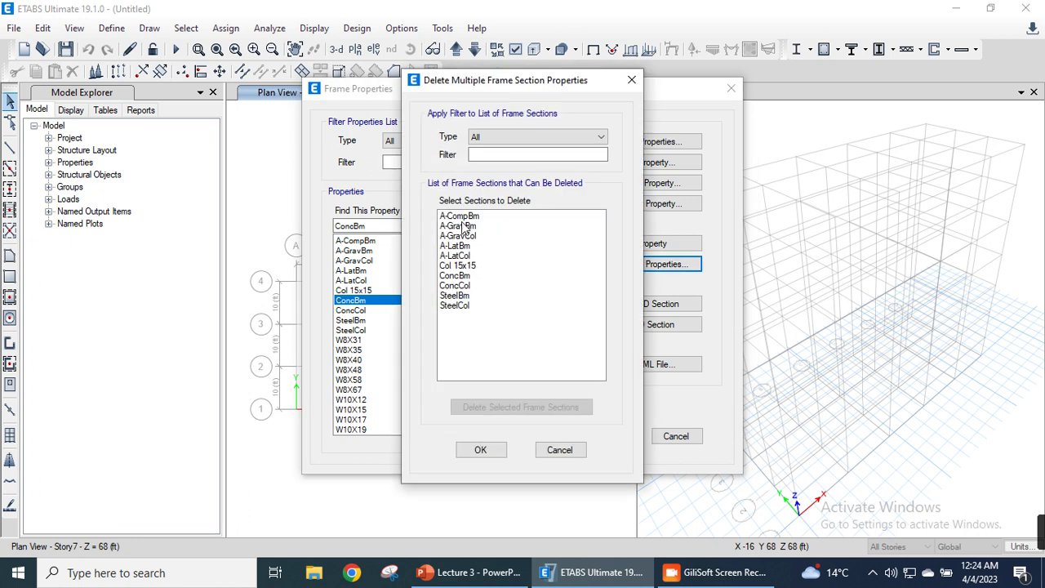
pyautogui.click(460, 216)
pyautogui.hotkey('shift', 'Down')
pyautogui.hotkey('shift', 'Down')
pyautogui.hotkey('shift', 'Down')
pyautogui.hotkey('shift', 'Down')
pyautogui.hotkey('shift', 'Down')
pyautogui.hotkey('shift', 'Down')
pyautogui.hotkey('shift', 'Down')
pyautogui.hotkey('shift', 'Down')
pyautogui.hotkey('shift', 'Down')
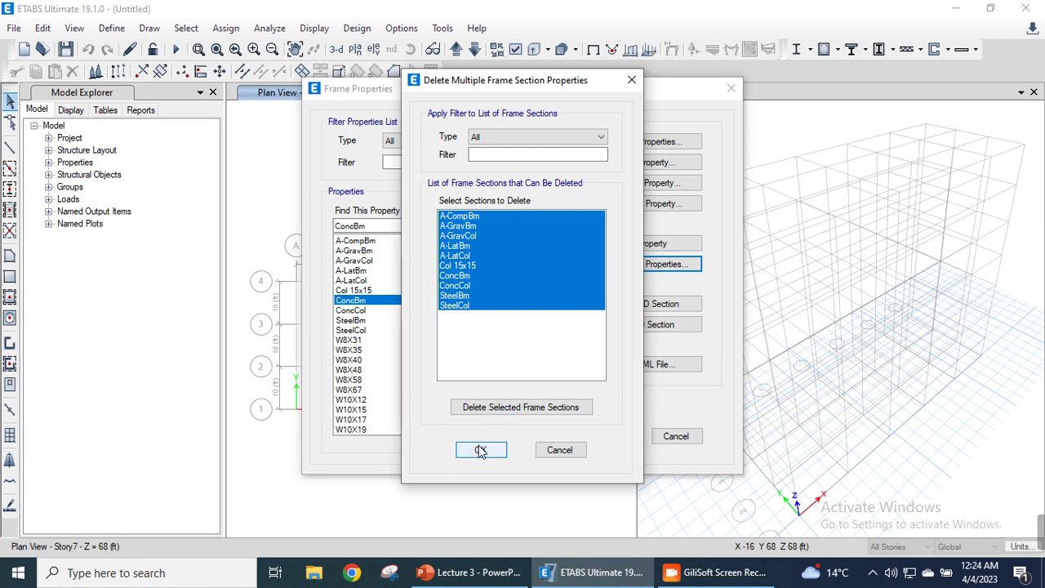
pyautogui.click(496, 408)
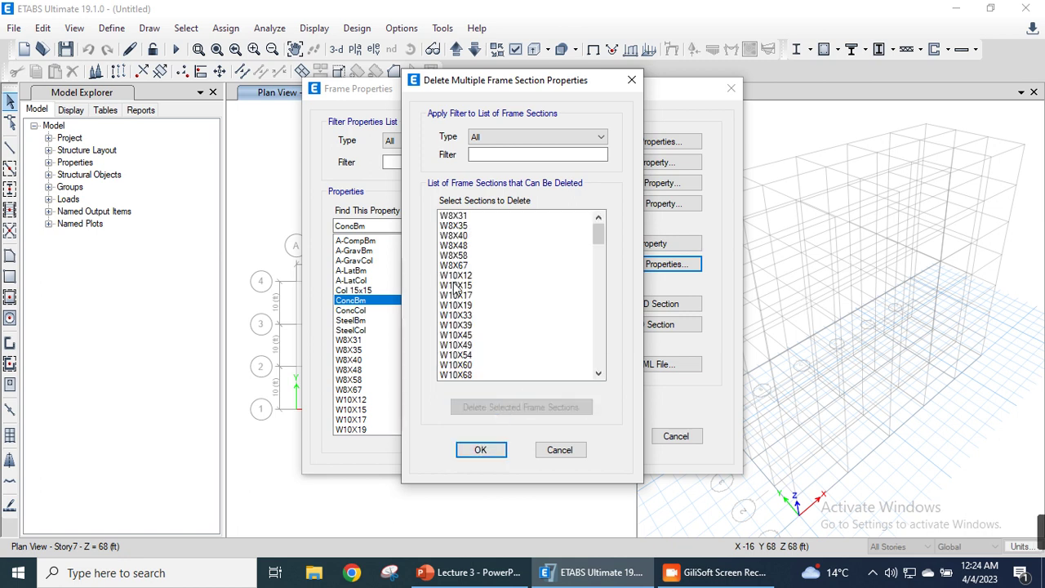
# - Delete all the remaining W-shape frame sections starting from W8X31, and return to the frame properties list
pyautogui.click(451, 215)
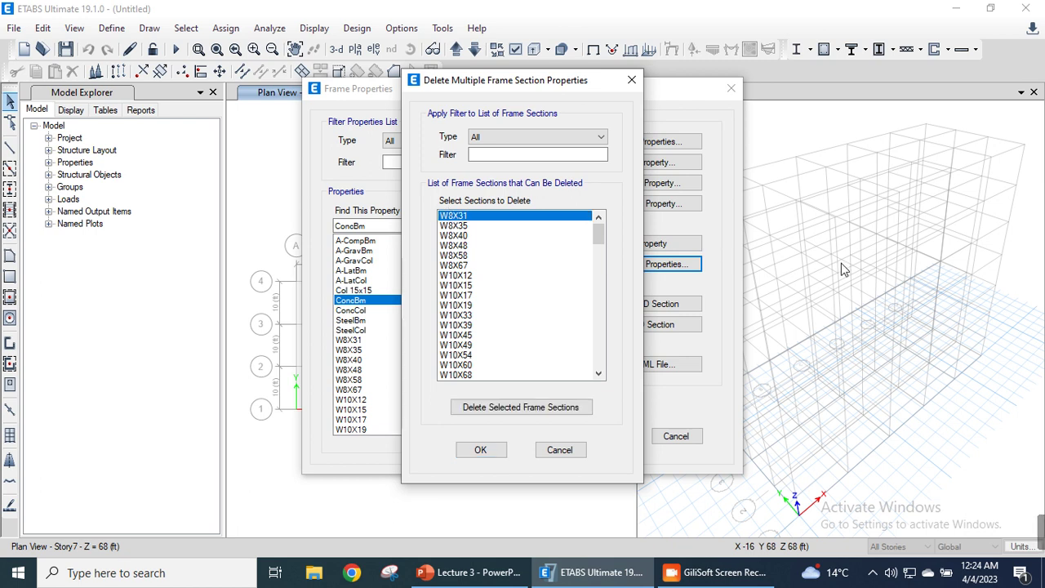
pyautogui.hotkey('shift', 'Down')
pyautogui.hotkey('shift', 'Down')
pyautogui.hotkey('shift', 'Down')
pyautogui.hotkey('shift', 'Down')
pyautogui.hotkey('shift', 'Down')
pyautogui.hotkey('shift', 'Down')
pyautogui.hotkey('shift', 'Down')
pyautogui.hotkey('shift', 'Down')
pyautogui.hotkey('shift', 'Down')
pyautogui.hotkey('shift', 'Down')
pyautogui.hotkey('shift', 'Down')
pyautogui.hotkey('shift', 'Down')
pyautogui.hotkey('shift', 'Down')
pyautogui.hotkey('shift', 'Down')
pyautogui.hotkey('shift', 'Down')
pyautogui.hotkey('shift', 'Down')
pyautogui.hotkey('shift', 'Down')
pyautogui.hotkey('shift', 'Down')
pyautogui.hotkey('shift', 'Down')
pyautogui.hotkey('shift', 'Down')
pyautogui.hotkey('shift', 'Down')
pyautogui.hotkey('shift', 'Down')
pyautogui.hotkey('shift', 'Down')
pyautogui.hotkey('shift', 'Down')
pyautogui.hotkey('shift', 'Down')
pyautogui.hotkey('shift', 'Down')
pyautogui.hotkey('shift', 'Down')
pyautogui.hotkey('shift', 'Down')
pyautogui.hotkey('shift', 'Down')
pyautogui.hotkey('shift', 'Down')
pyautogui.hotkey('shift', 'Down')
pyautogui.hotkey('shift', 'Down')
pyautogui.hotkey('shift', 'Down')
pyautogui.hotkey('shift', 'Down')
pyautogui.hotkey('shift', 'Down')
pyautogui.hotkey('shift', 'Down')
pyautogui.hotkey('shift', 'Down')
pyautogui.hotkey('shift', 'Down')
pyautogui.hotkey('shift', 'Down')
pyautogui.hotkey('shift', 'Down')
pyautogui.hotkey('shift', 'Down')
pyautogui.hotkey('shift', 'Down')
pyautogui.hotkey('shift', 'Down')
pyautogui.hotkey('shift', 'Down')
pyautogui.hotkey('shift', 'Down')
pyautogui.hotkey('shift', 'Down')
pyautogui.hotkey('shift', 'Down')
pyautogui.hotkey('shift', 'Down')
pyautogui.hotkey('shift', 'Down')
pyautogui.hotkey('shift', 'Down')
pyautogui.hotkey('shift', 'Down')
pyautogui.hotkey('shift', 'Down')
pyautogui.hotkey('shift', 'Down')
pyautogui.hotkey('shift', 'Down')
pyautogui.hotkey('shift', 'Down')
pyautogui.hotkey('shift', 'Down')
pyautogui.hotkey('shift', 'Down')
pyautogui.hotkey('shift', 'Down')
pyautogui.hotkey('shift', 'Down')
pyautogui.hotkey('shift', 'Down')
pyautogui.hotkey('shift', 'Down')
pyautogui.hotkey('shift', 'Down')
pyautogui.hotkey('shift', 'Down')
pyautogui.hotkey('shift', 'Down')
pyautogui.moveTo(595, 354); pyautogui.dragTo(612, 208)
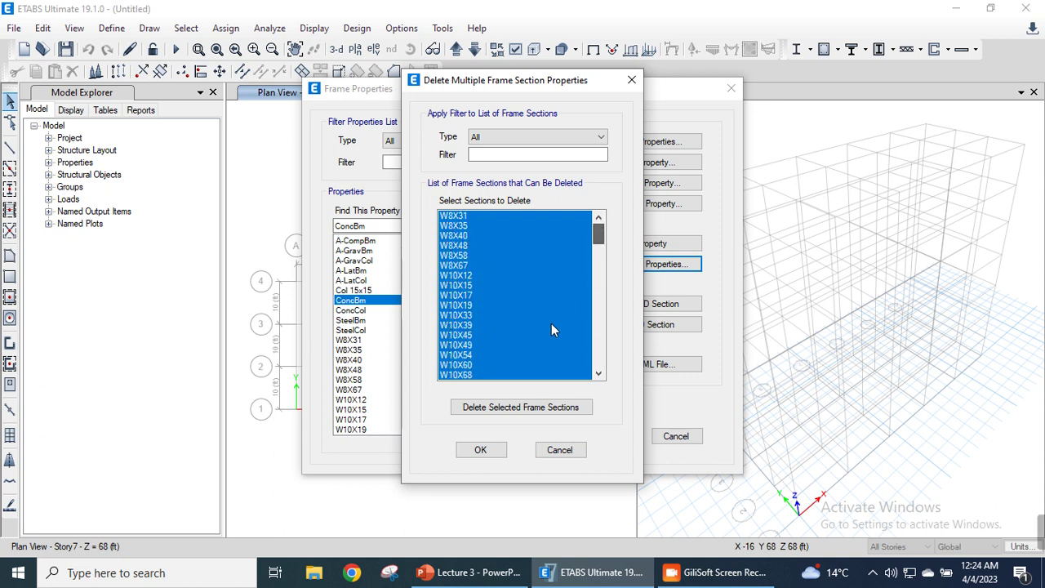
pyautogui.click(507, 407)
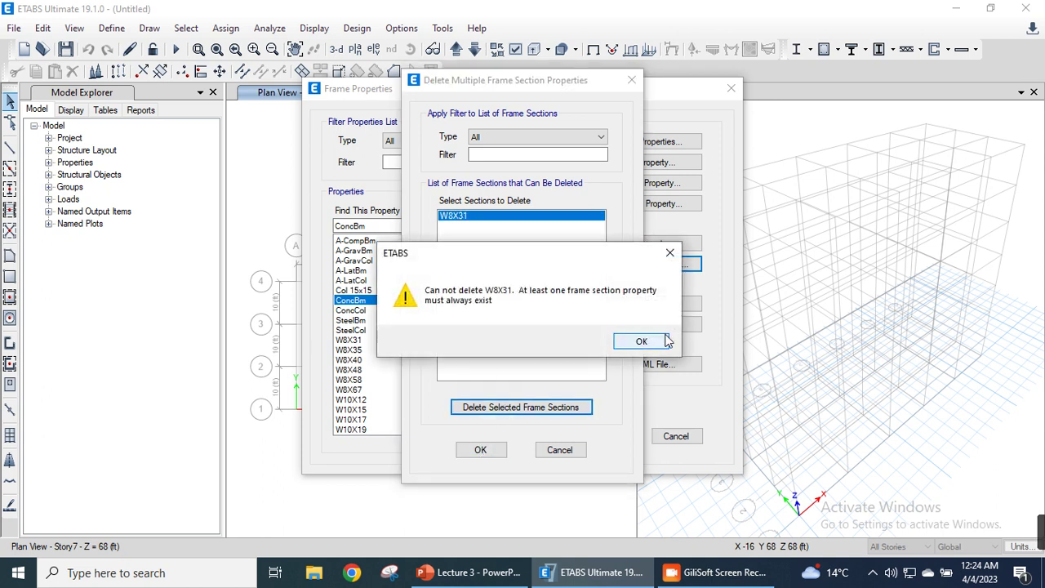
pyautogui.click(645, 341)
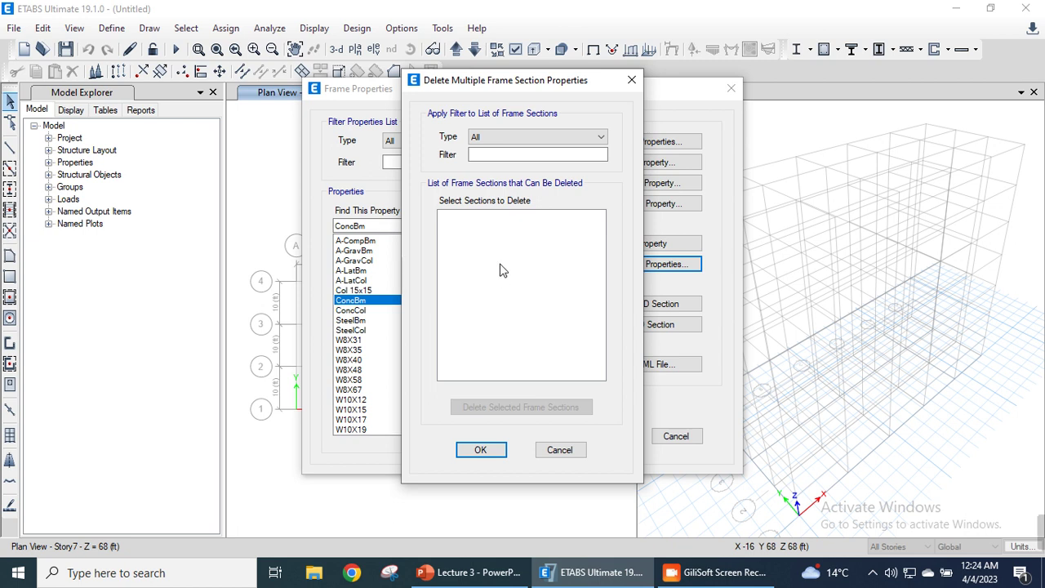
pyautogui.click(481, 450)
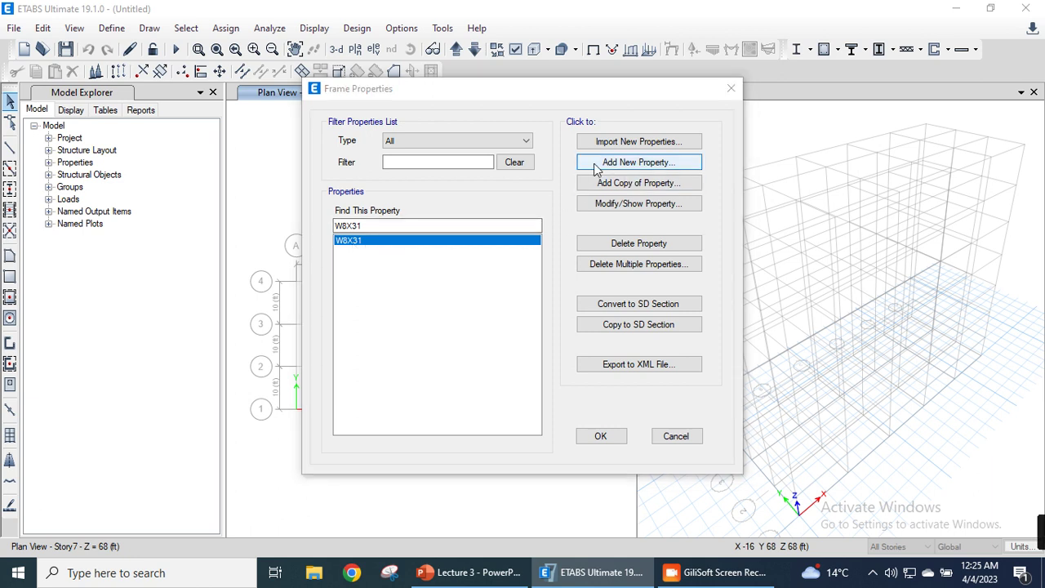
# - Add a concrete rectangular frame section named Col 15x15 with 5000Psi material and a depth and width of 15 in
pyautogui.click(639, 163)
pyautogui.click(256, 263)
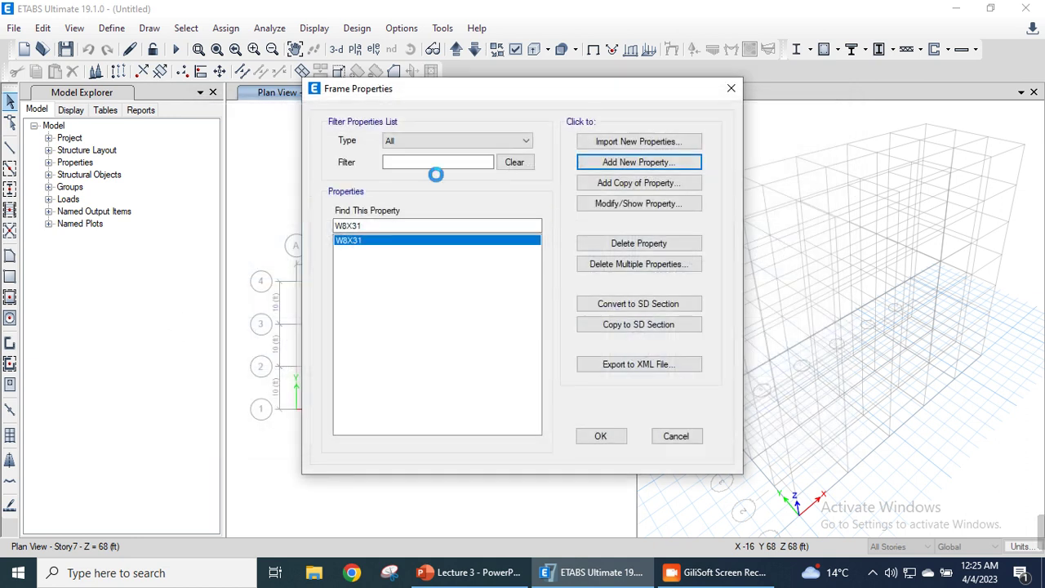
pyautogui.write('Col 15x15')
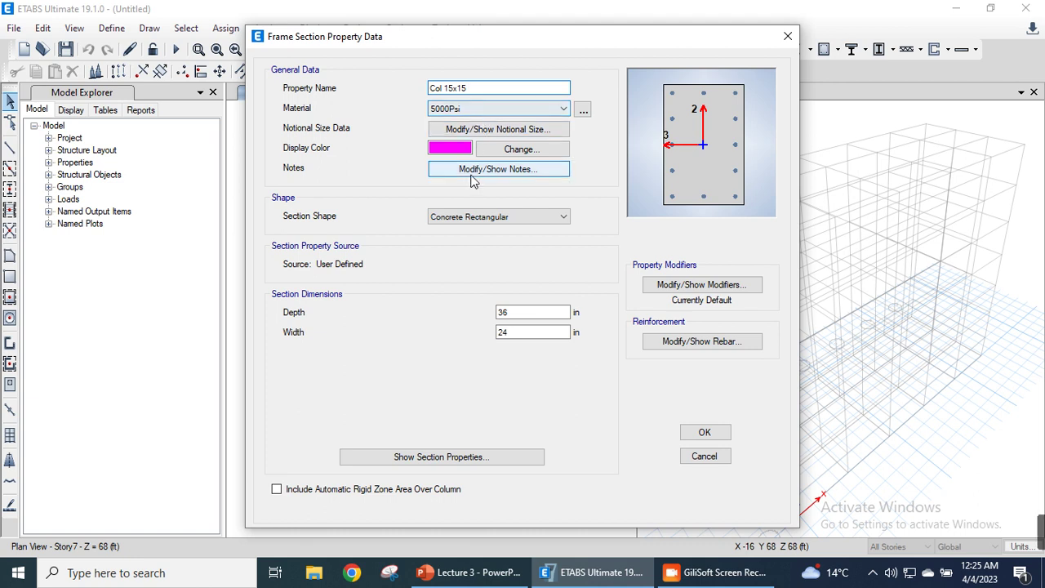
pyautogui.moveTo(522, 314); pyautogui.dragTo(468, 319)
pyautogui.write('15')
pyautogui.moveTo(537, 338); pyautogui.dragTo(448, 338)
pyautogui.write('15')
# - Assign A615Gr60 to the Col 15x15 longitudinal bars and A615Gr40 to its confinement ties
pyautogui.click(692, 341)
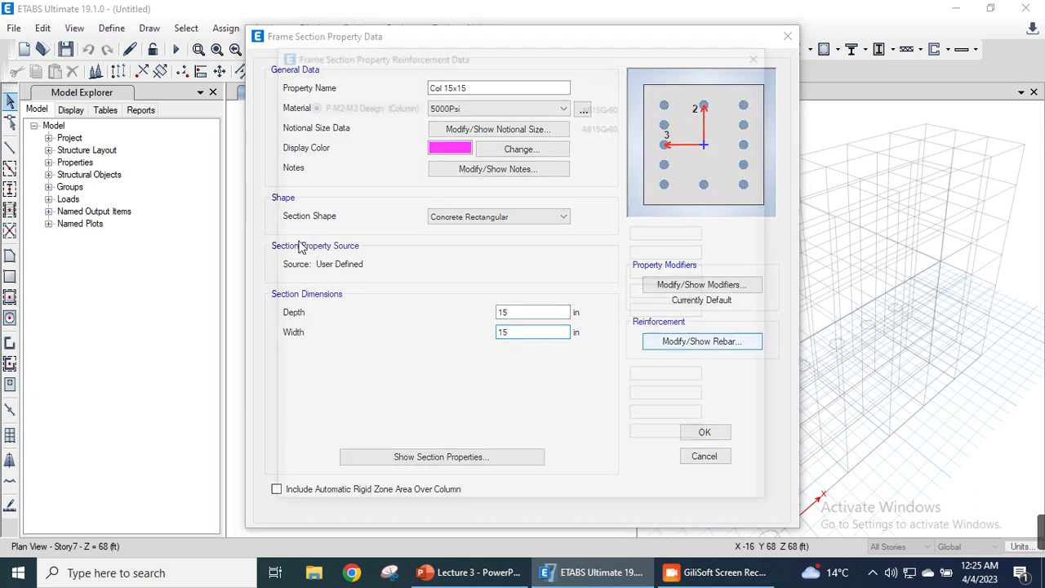
pyautogui.click(700, 104)
pyautogui.click(689, 114)
pyautogui.click(701, 124)
pyautogui.click(627, 148)
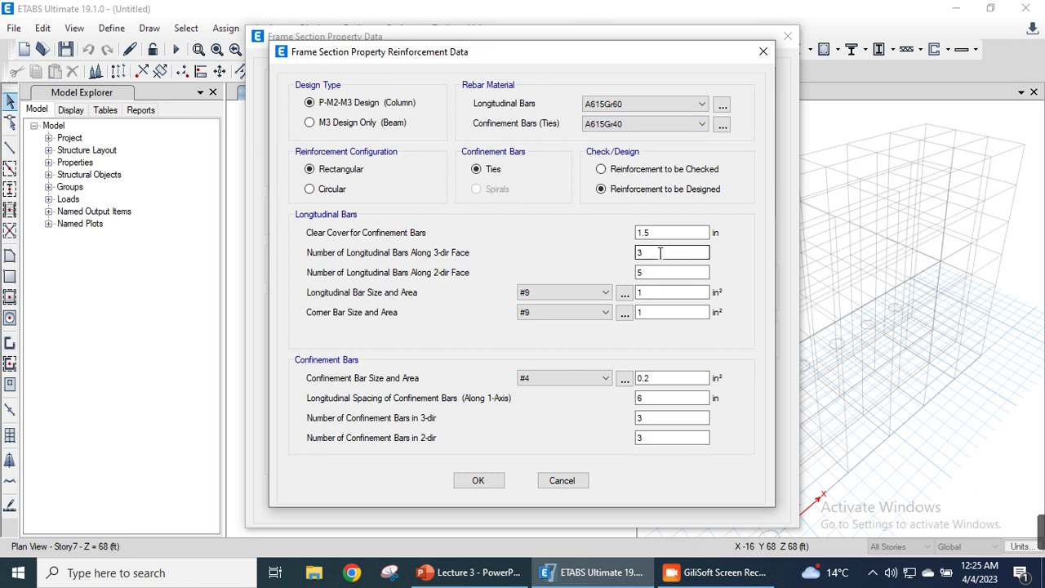
# - Set the Col 15x15 longitudinal bars to #4, corner bars to #6 and confinement bars to #3, and save the section
pyautogui.click(564, 295)
pyautogui.click(542, 337)
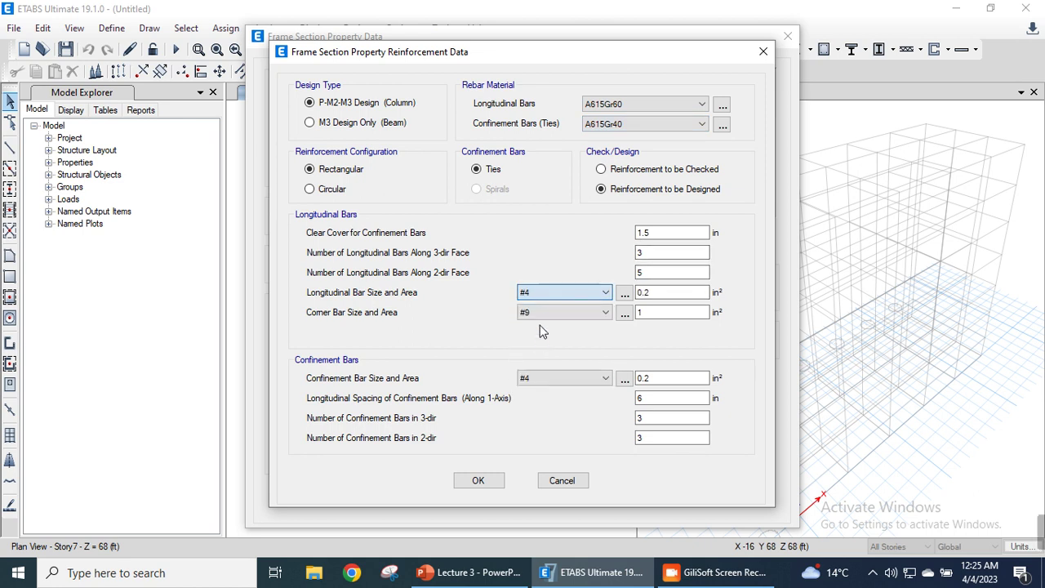
pyautogui.click(571, 312)
pyautogui.click(546, 377)
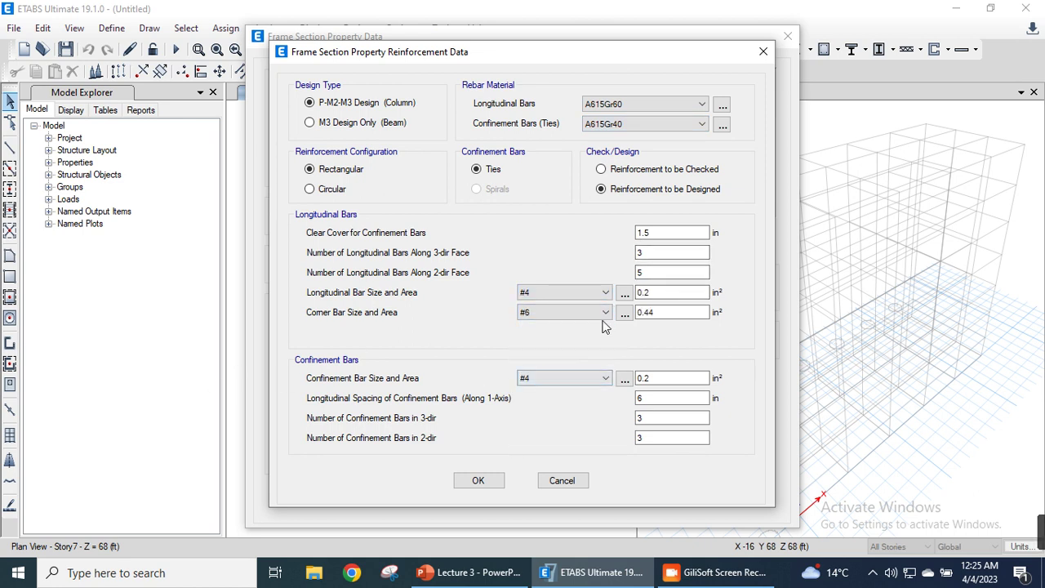
pyautogui.click(555, 380)
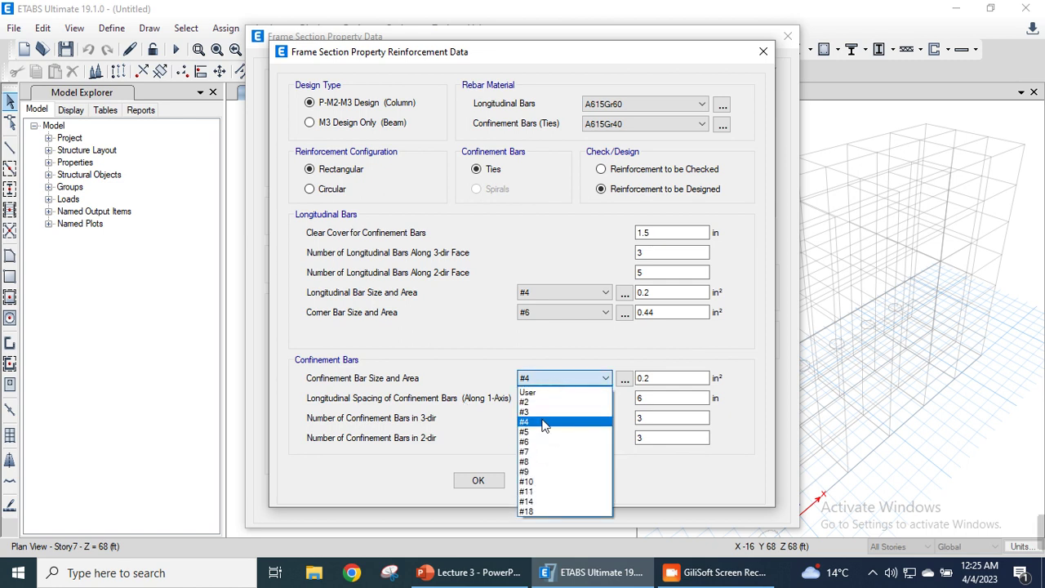
pyautogui.click(540, 411)
pyautogui.click(478, 480)
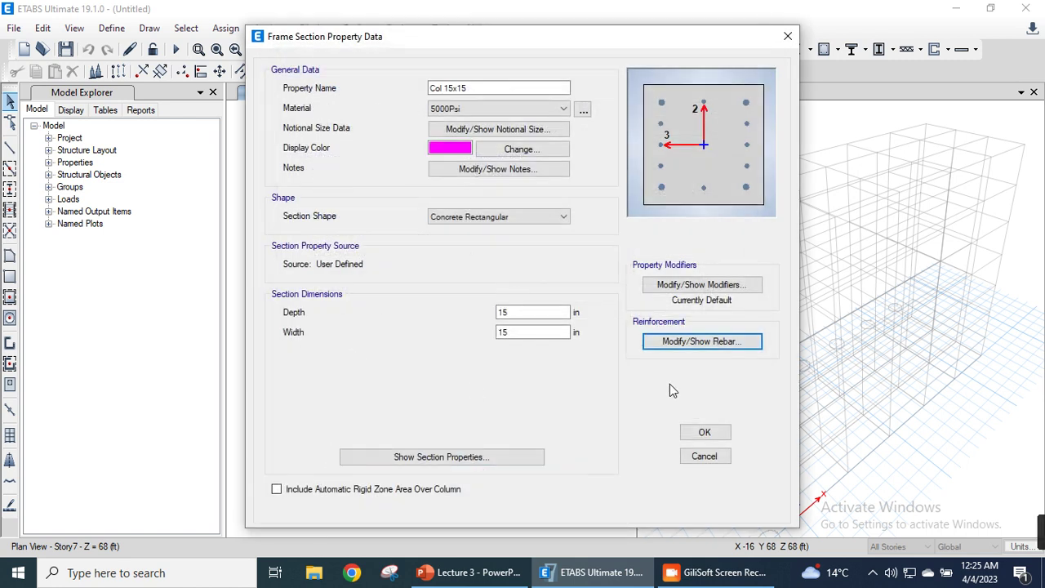
pyautogui.click(703, 432)
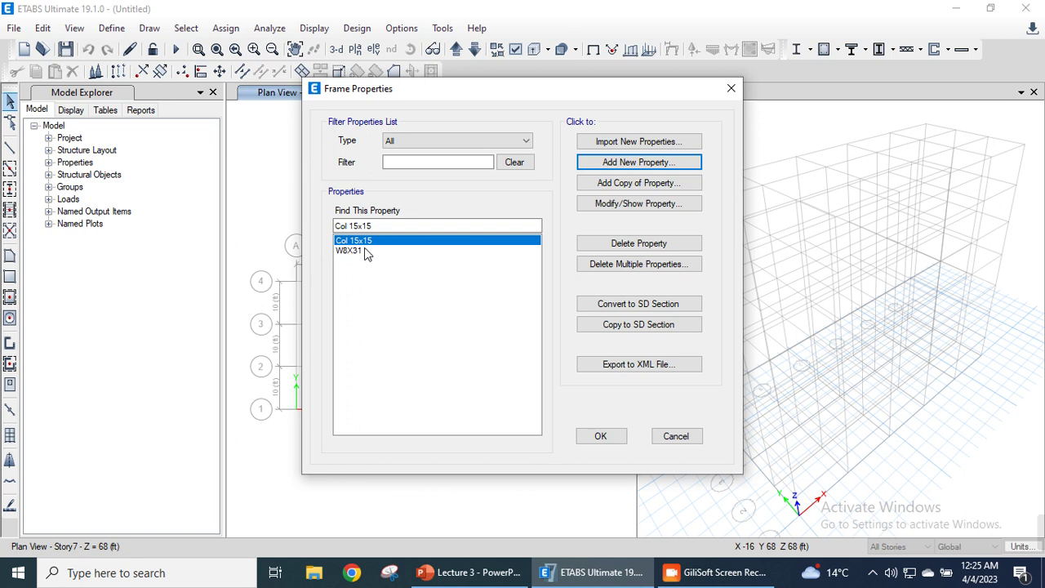
# - Add a concrete rectangular frame section named Beam 15x18 with a depth of 18 in and a width of 15 in
pyautogui.click(614, 163)
pyautogui.click(265, 249)
pyautogui.write('Beam 15')
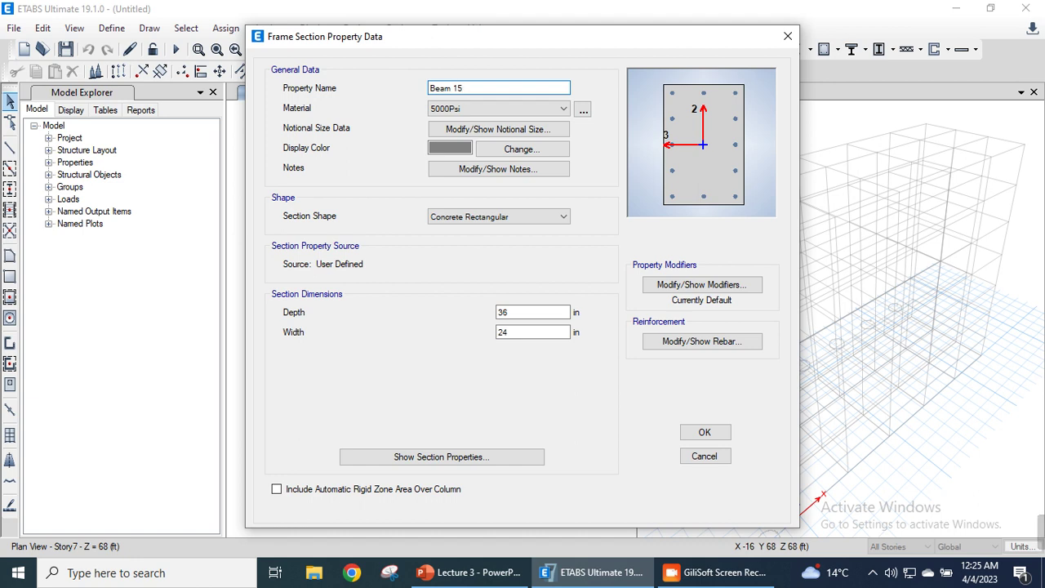
pyautogui.write('x18')
pyautogui.doubleClick(503, 312)
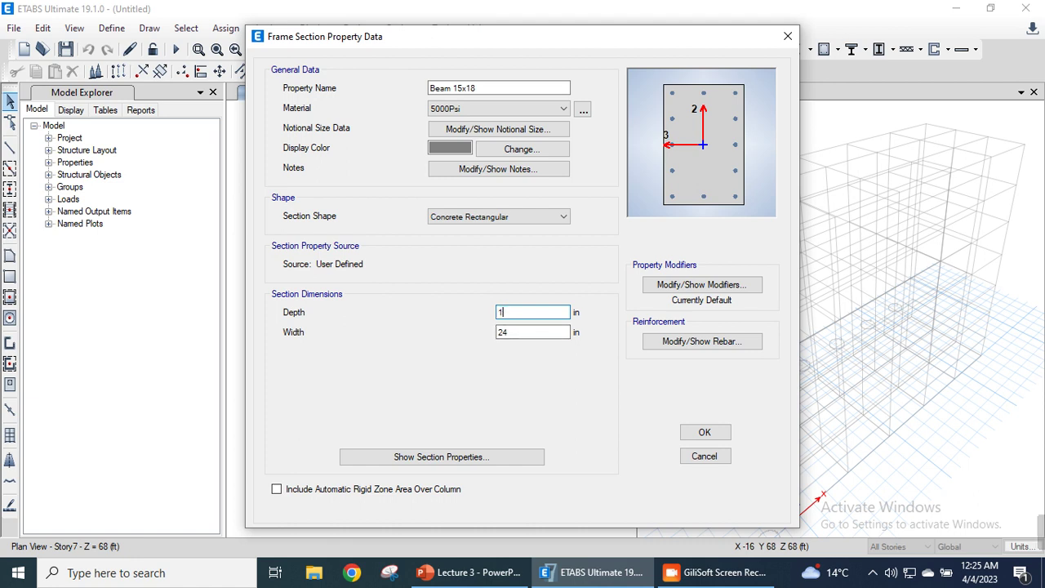
pyautogui.doubleClick(540, 334)
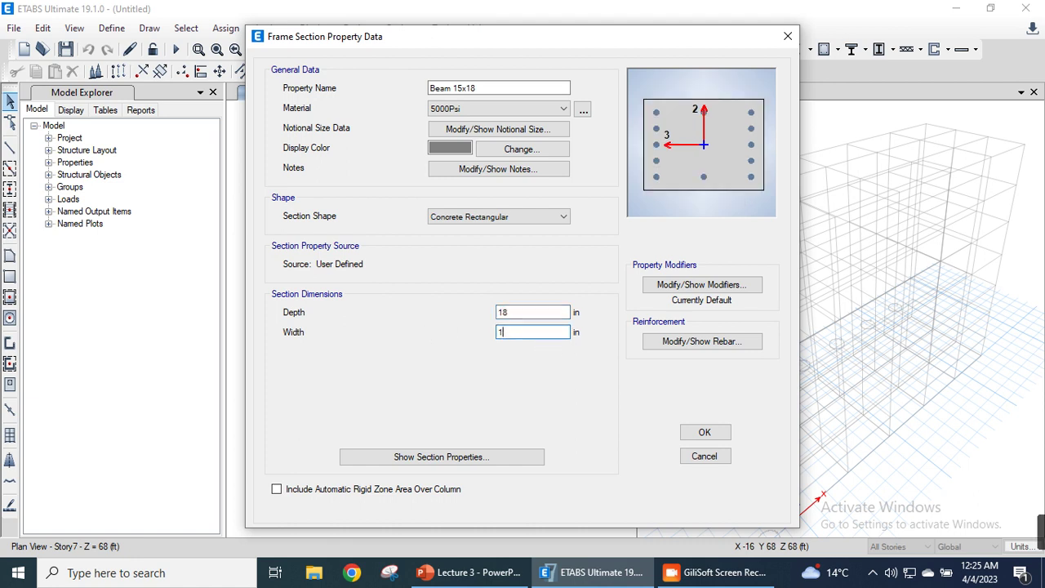
# - Set the Beam 15x18 reinforcement to M3 Design Only (Beam) with A615Gr40 confinement bars, and save the section
pyautogui.click(694, 341)
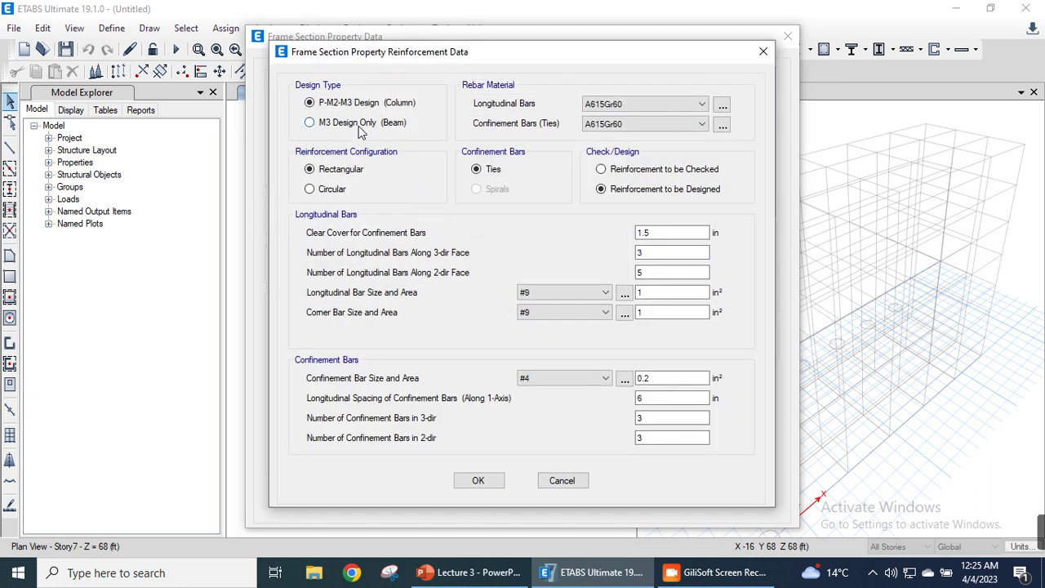
pyautogui.click(360, 124)
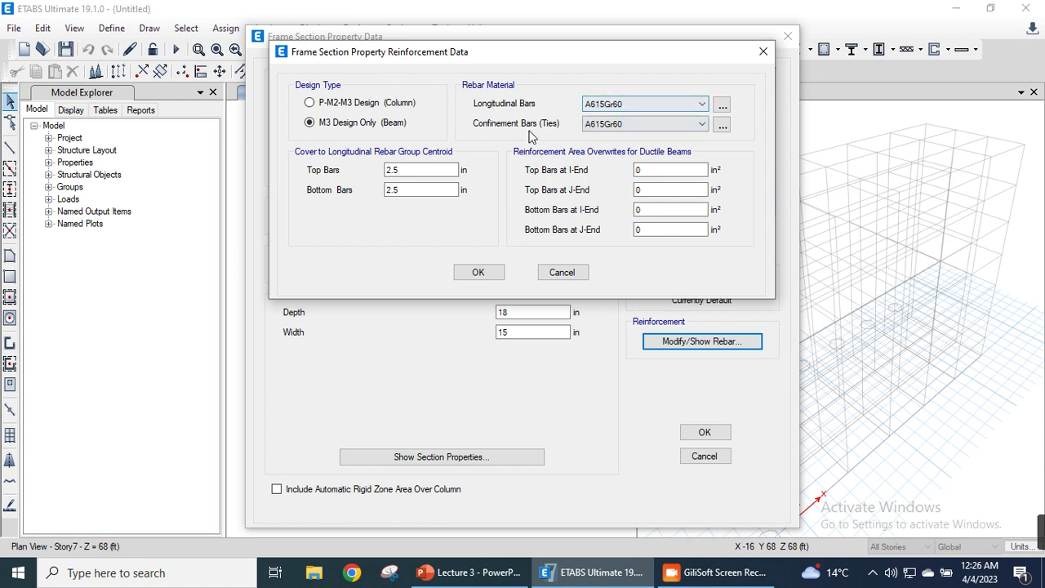
pyautogui.click(612, 124)
pyautogui.click(609, 137)
pyautogui.click(414, 169)
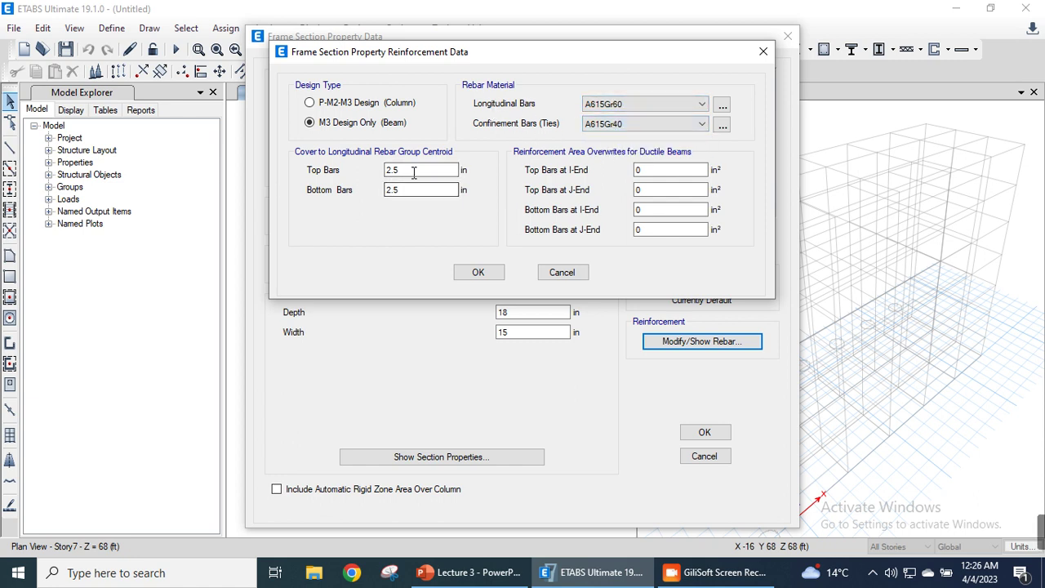
pyautogui.doubleClick(416, 170)
pyautogui.doubleClick(427, 188)
pyautogui.click(480, 272)
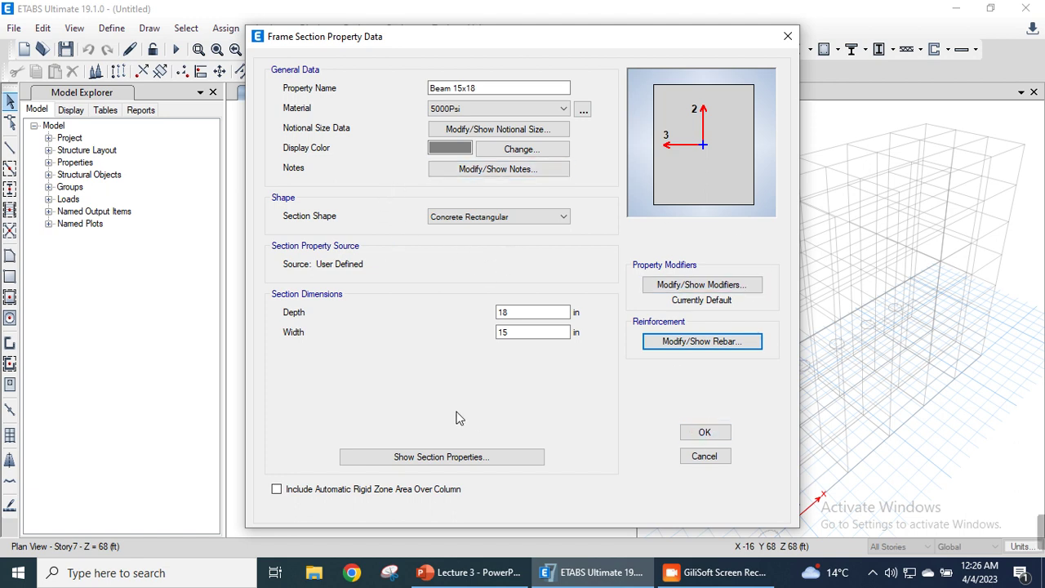
pyautogui.click(706, 435)
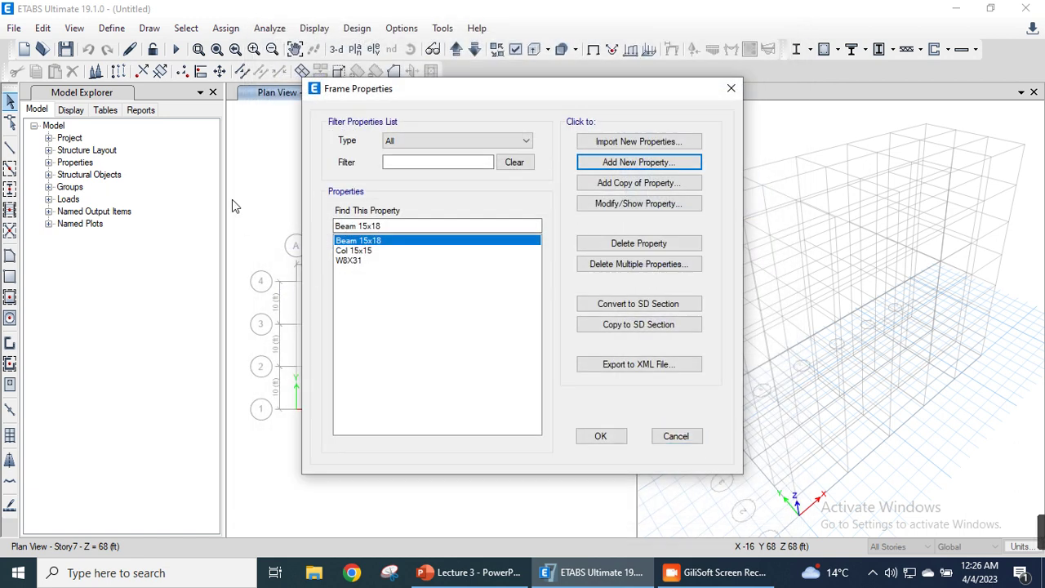
# - Set the number of longitudinal bars along the 2-dir face of Col 15x15 to 3, and save the frame properties
pyautogui.click(353, 249)
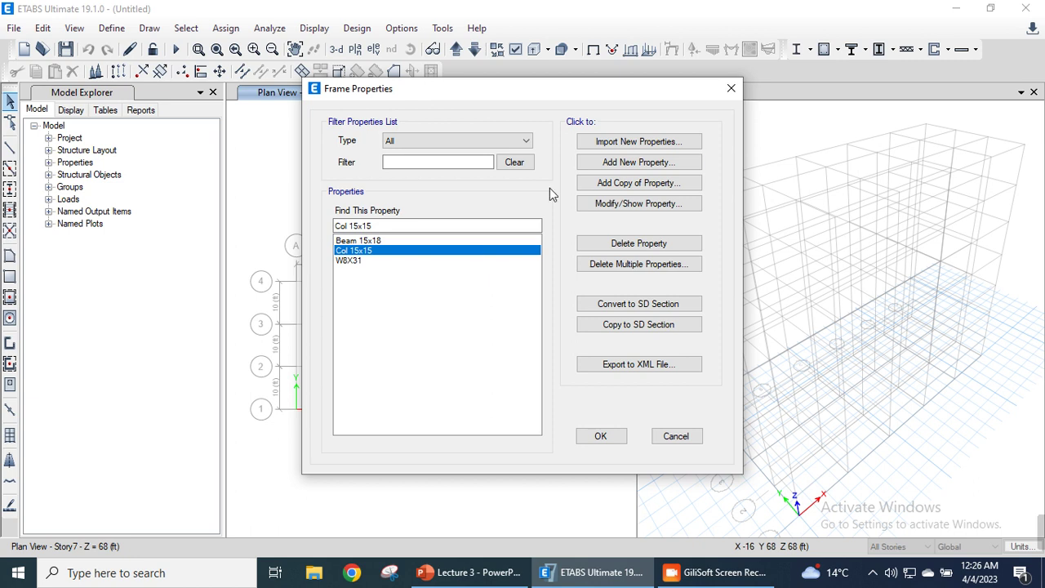
pyautogui.click(629, 205)
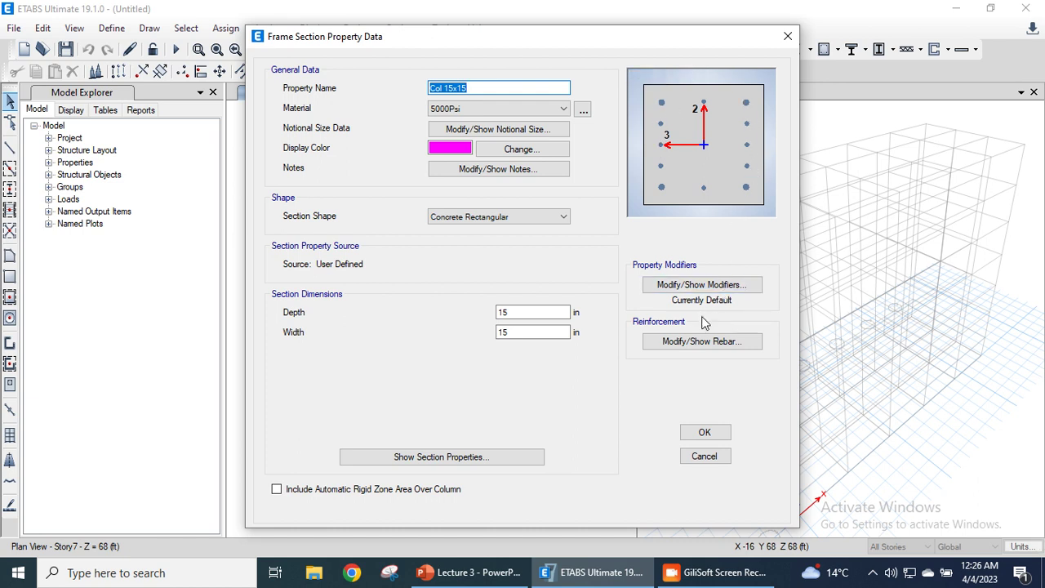
pyautogui.click(690, 343)
pyautogui.moveTo(623, 51); pyautogui.dragTo(458, 19)
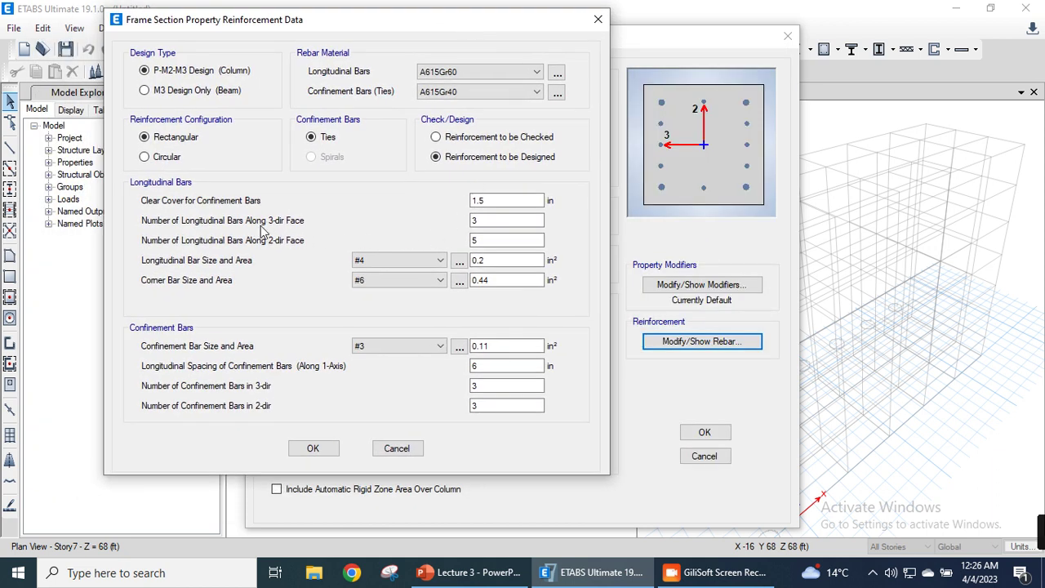
pyautogui.doubleClick(472, 222)
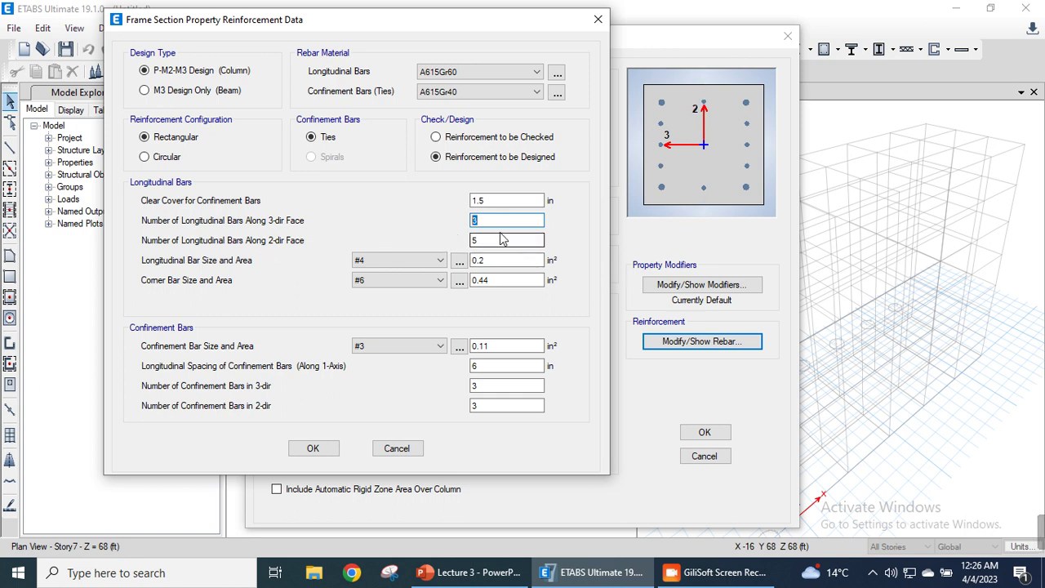
pyautogui.moveTo(490, 240); pyautogui.dragTo(412, 243)
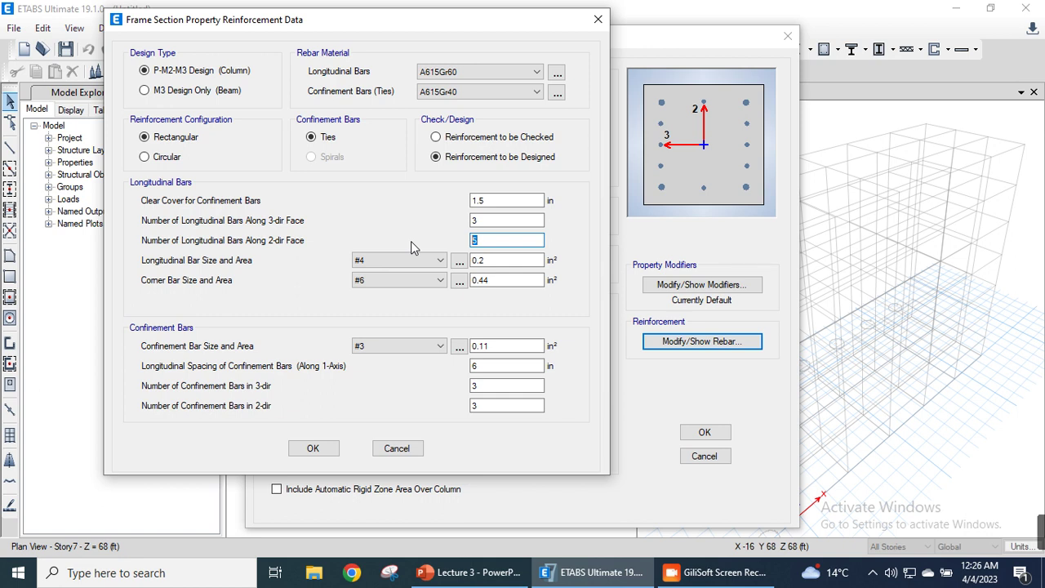
pyautogui.write('4')
pyautogui.press('BackSpace')
pyautogui.write('3')
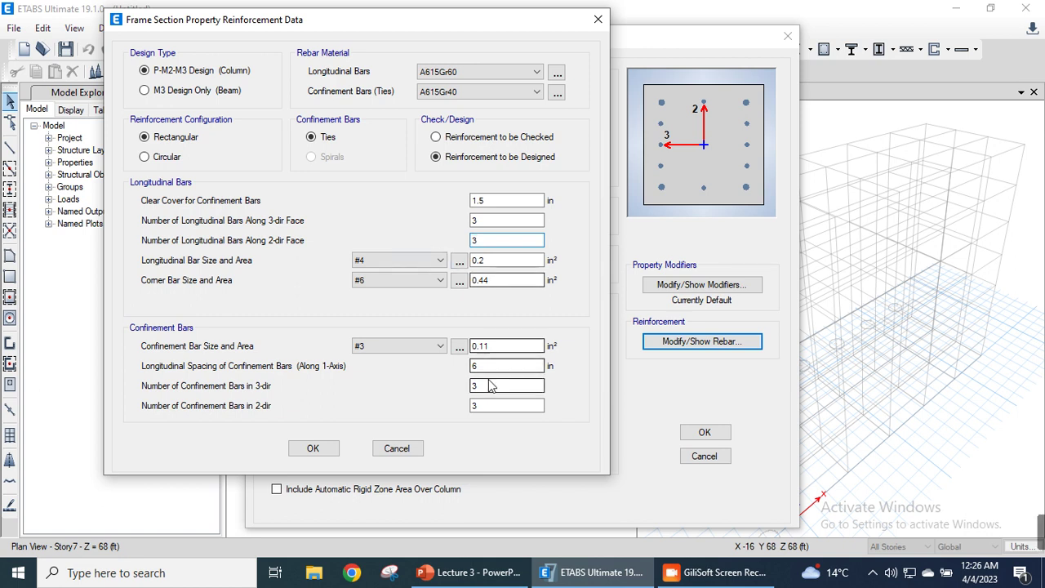
pyautogui.click(331, 451)
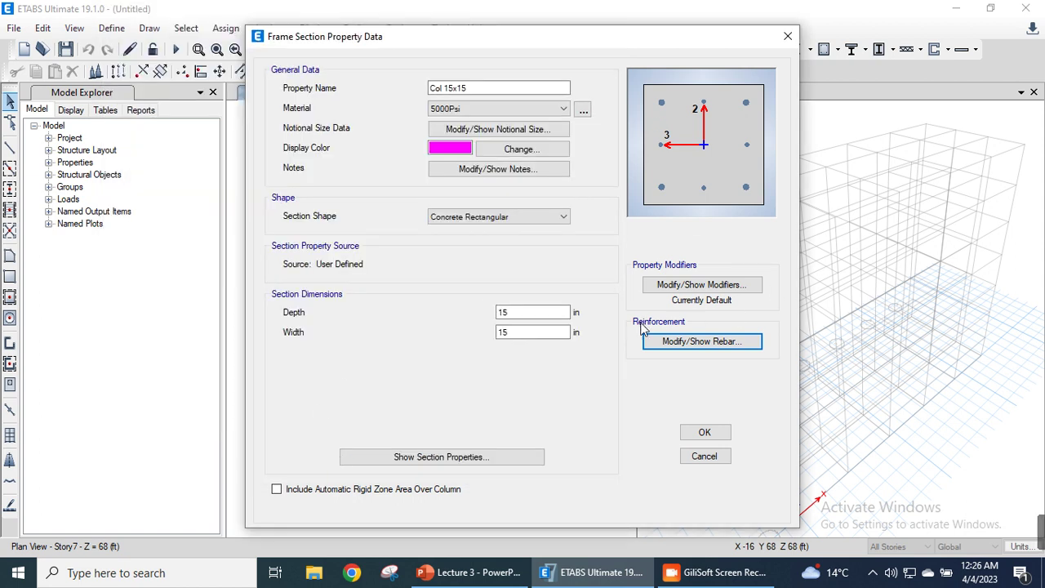
pyautogui.click(689, 430)
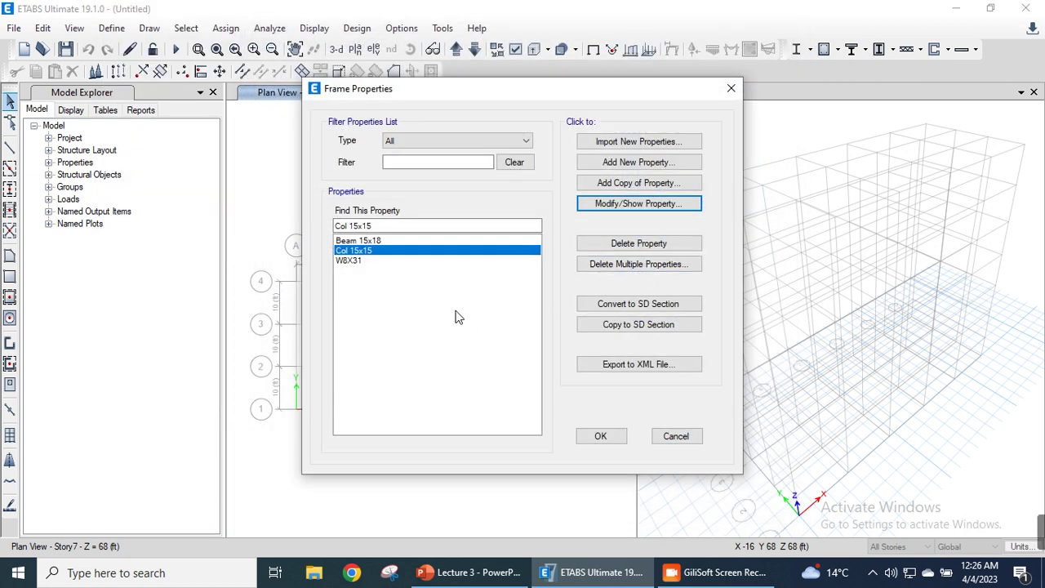
pyautogui.click(369, 242)
pyautogui.click(357, 249)
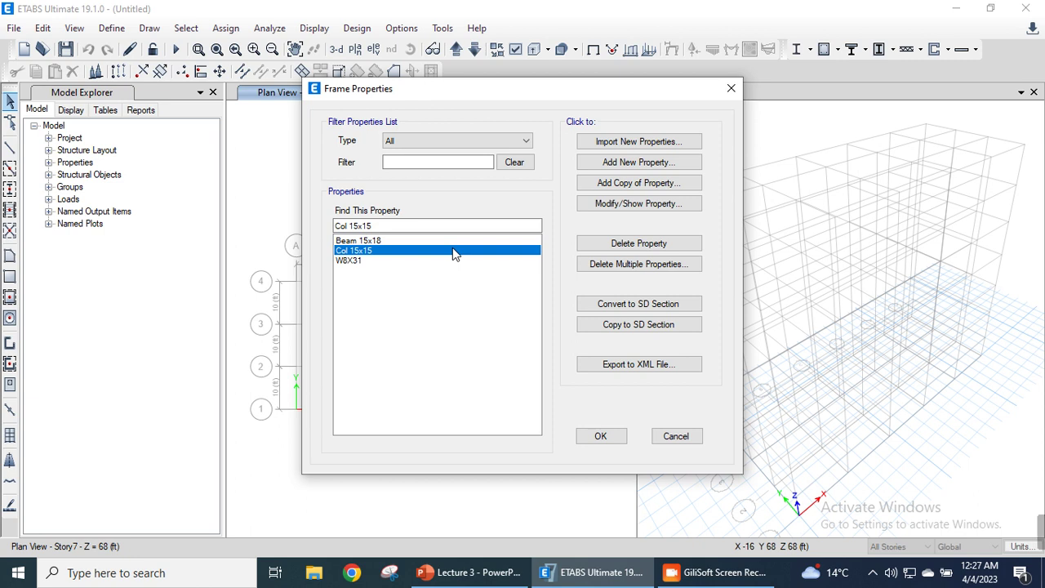
pyautogui.click(600, 438)
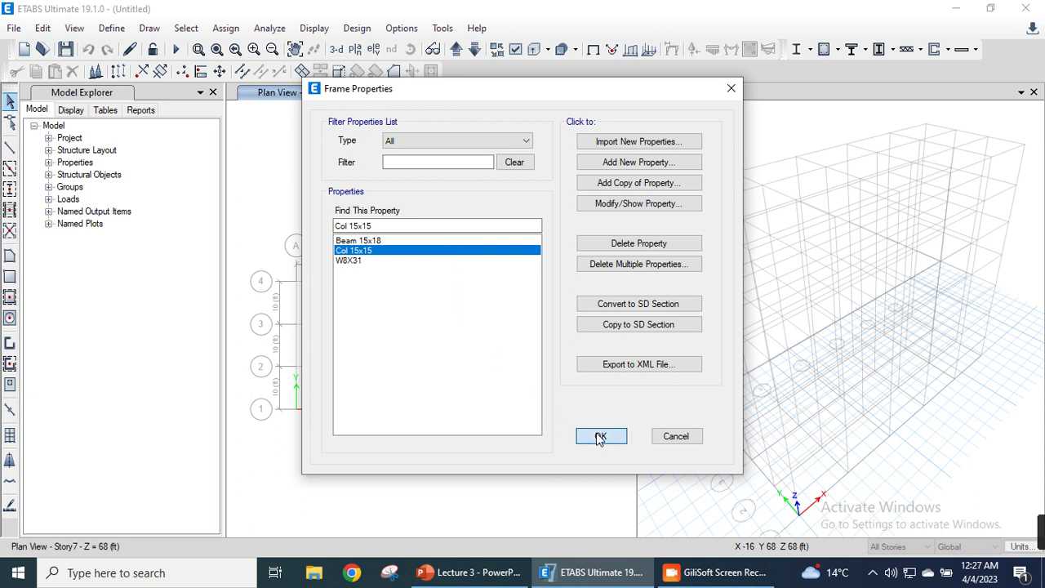
# - Open the Slab1 slab section for modification and rename it as Slab 8inch
pyautogui.click(110, 28)
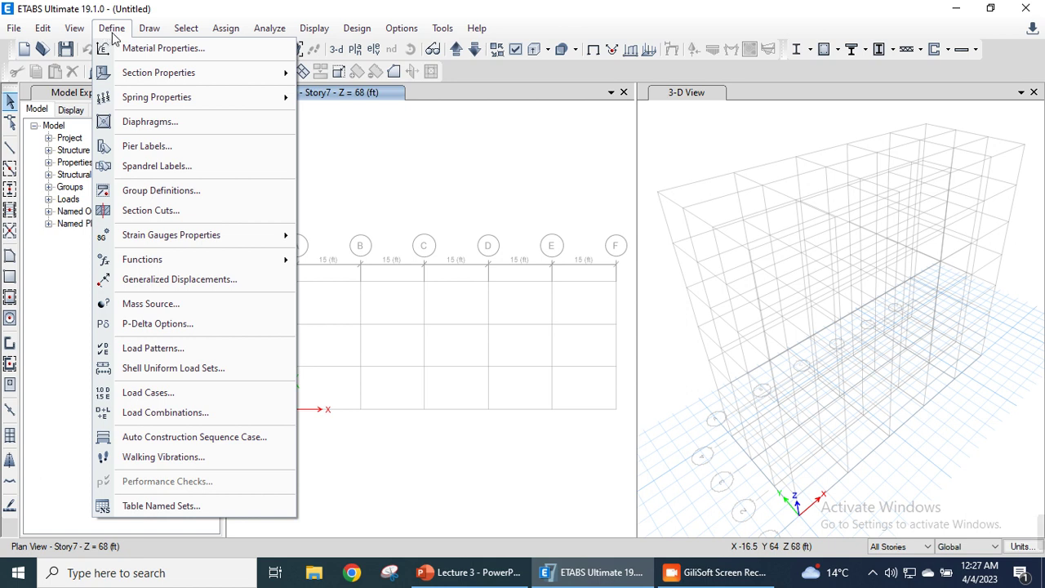
pyautogui.moveTo(226, 72)
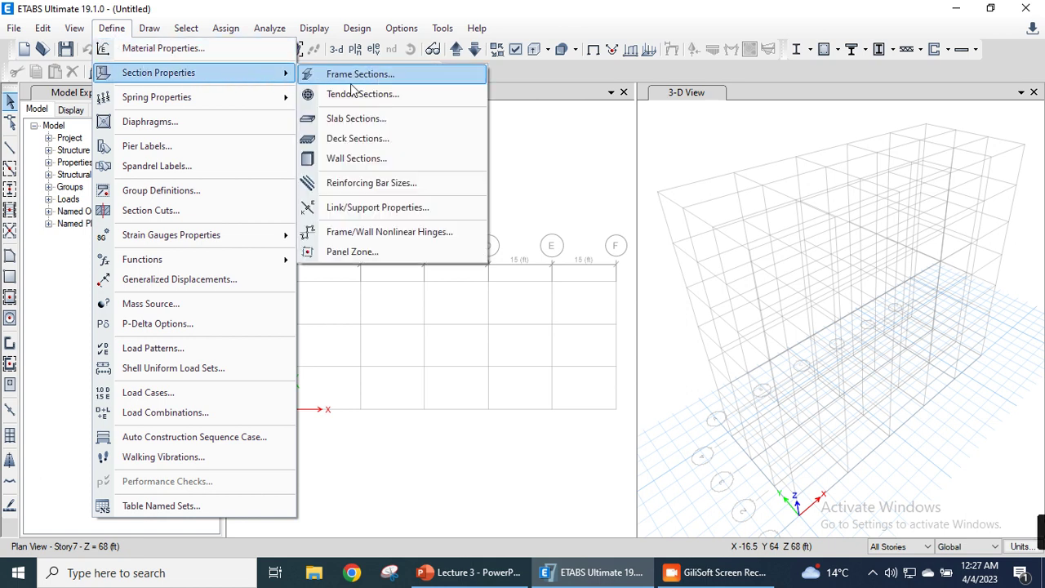
pyautogui.click(382, 122)
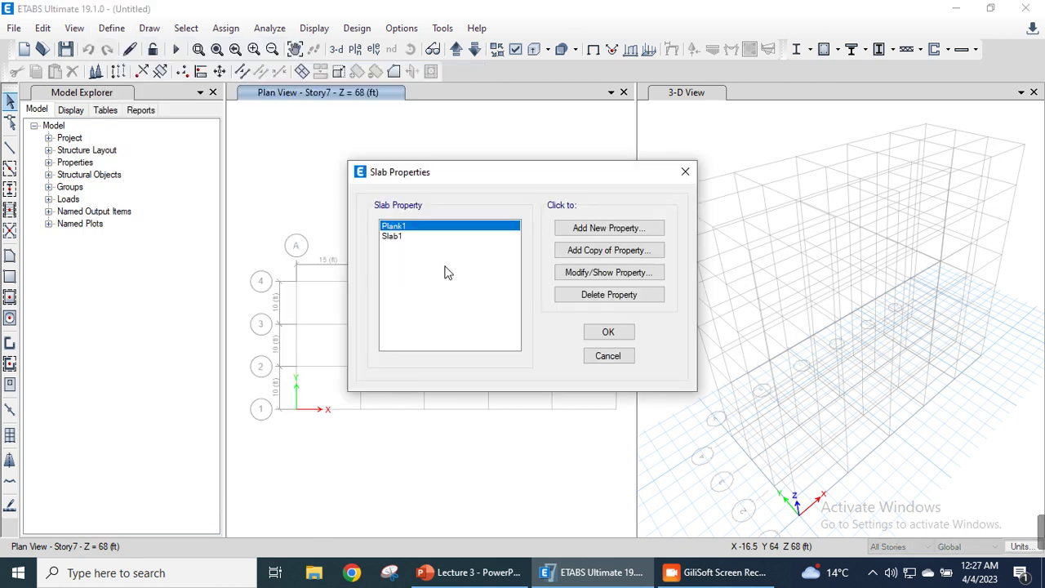
pyautogui.click(411, 238)
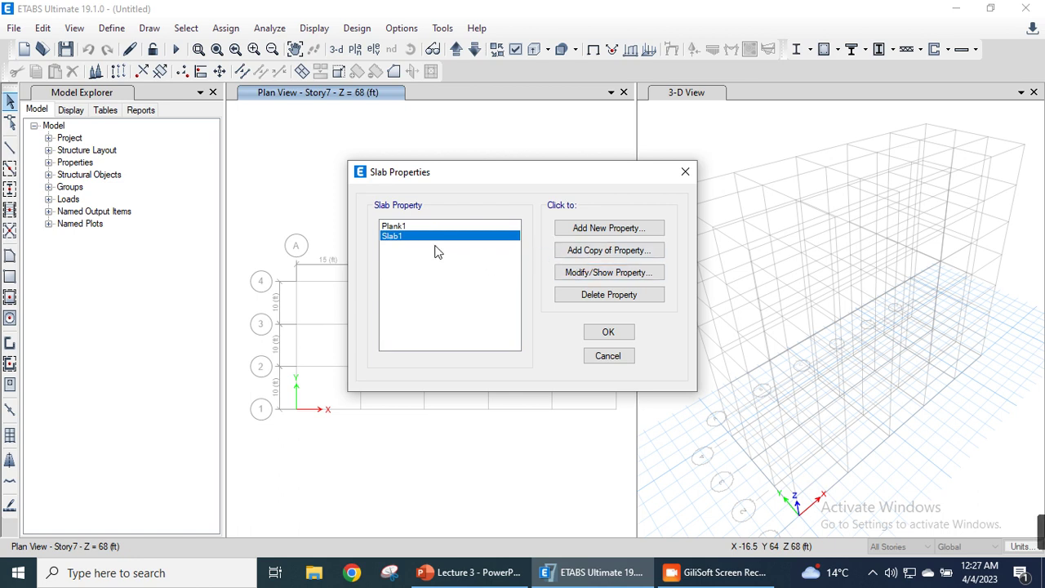
pyautogui.click(563, 274)
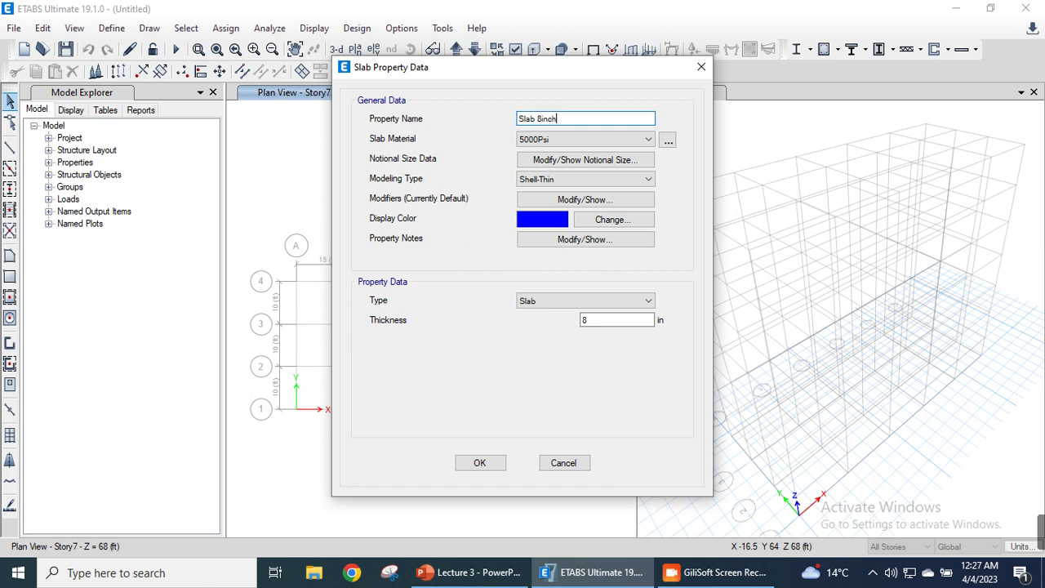
# - Assign the 3000Psi material to the Slab 8inch section and save the slab properties
pyautogui.click(552, 140)
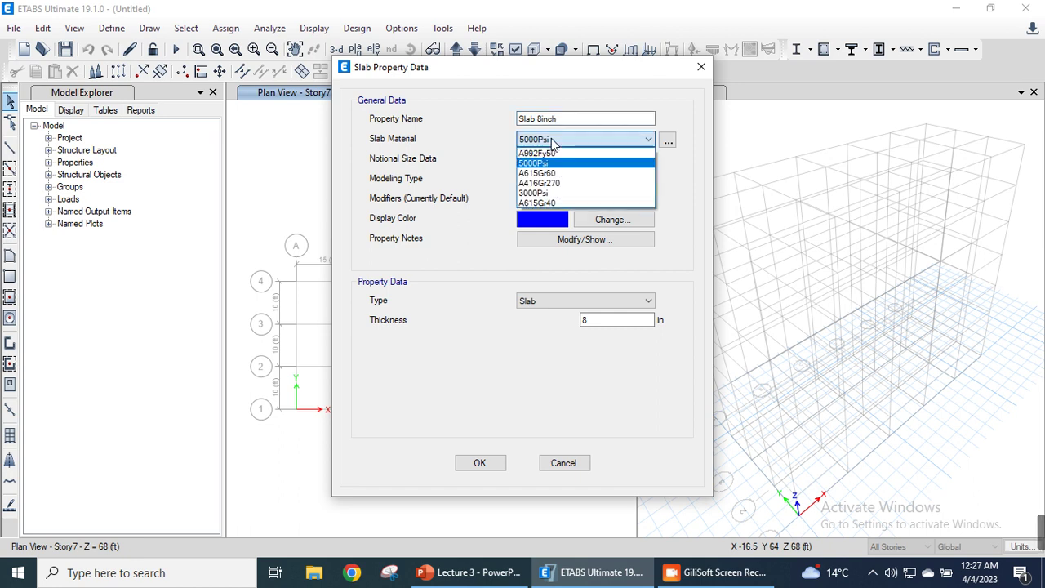
pyautogui.click(536, 192)
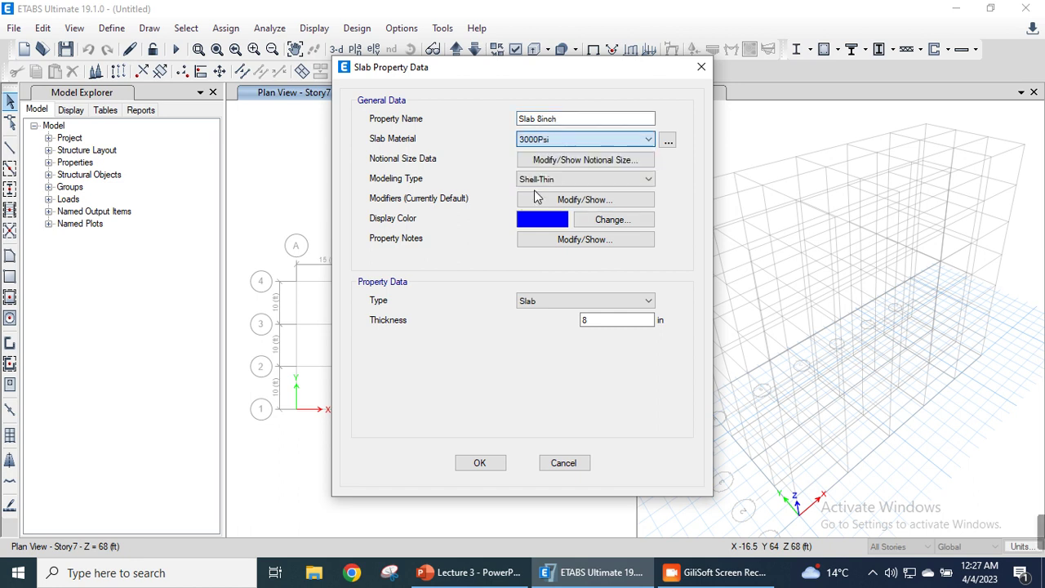
pyautogui.click(546, 304)
pyautogui.click(547, 303)
pyautogui.doubleClick(608, 319)
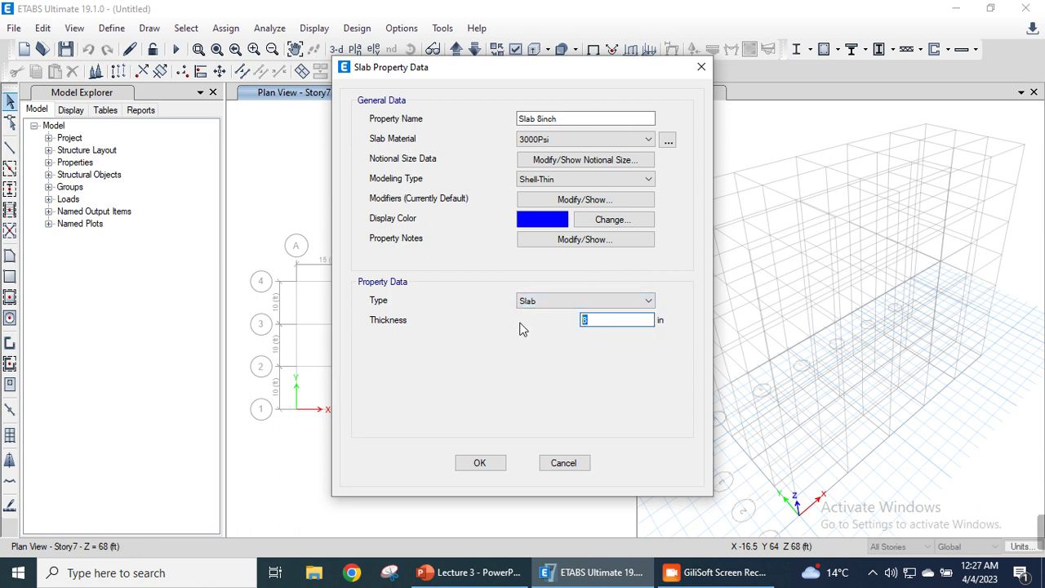
pyautogui.click(473, 457)
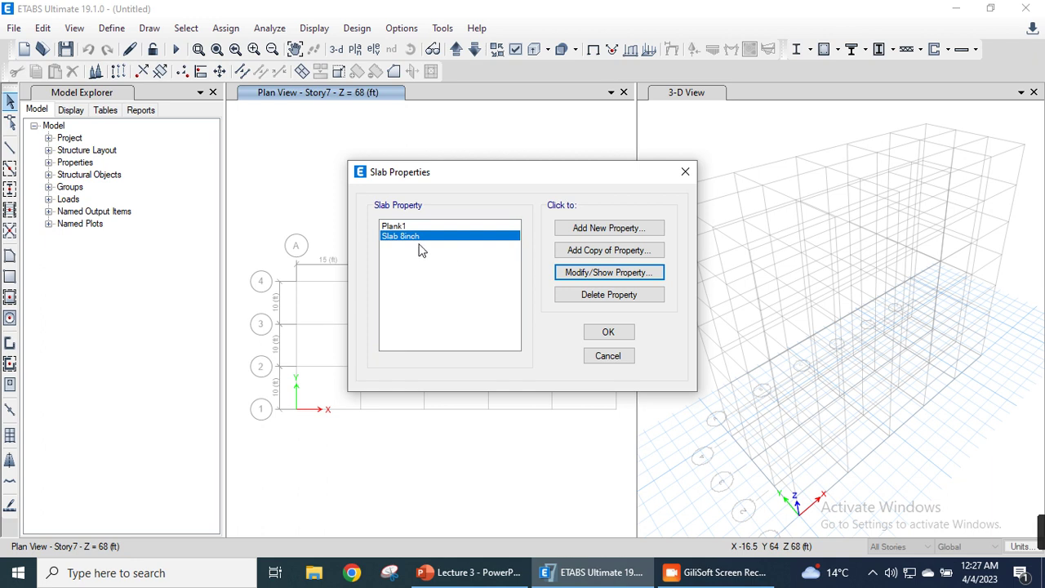
pyautogui.click(606, 333)
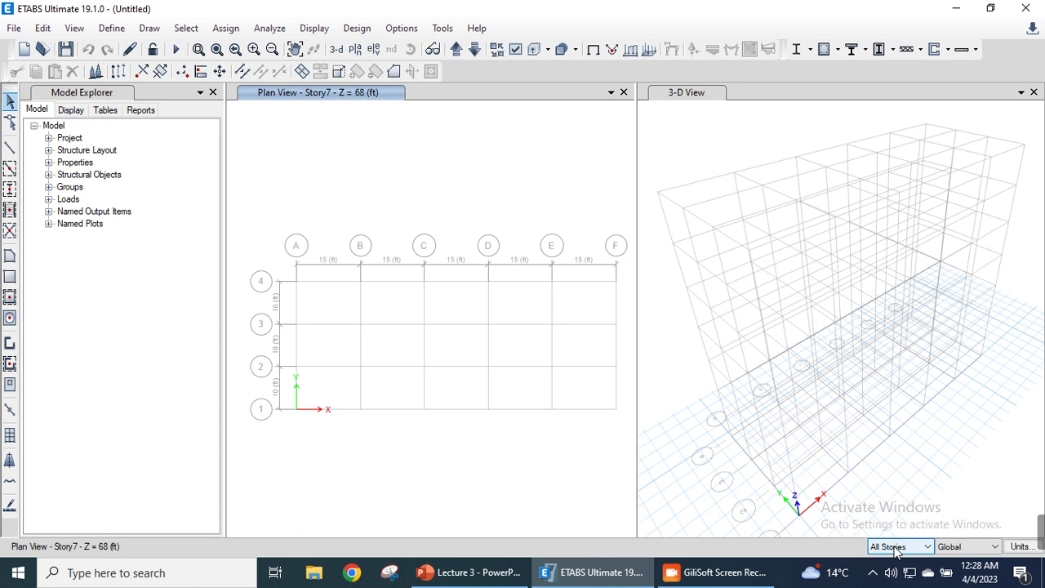
# - Quick-draw Col 15x15 columns in plan at the four intersections of grid line A with lines 4, 3, 2 and 1
pyautogui.click(147, 29)
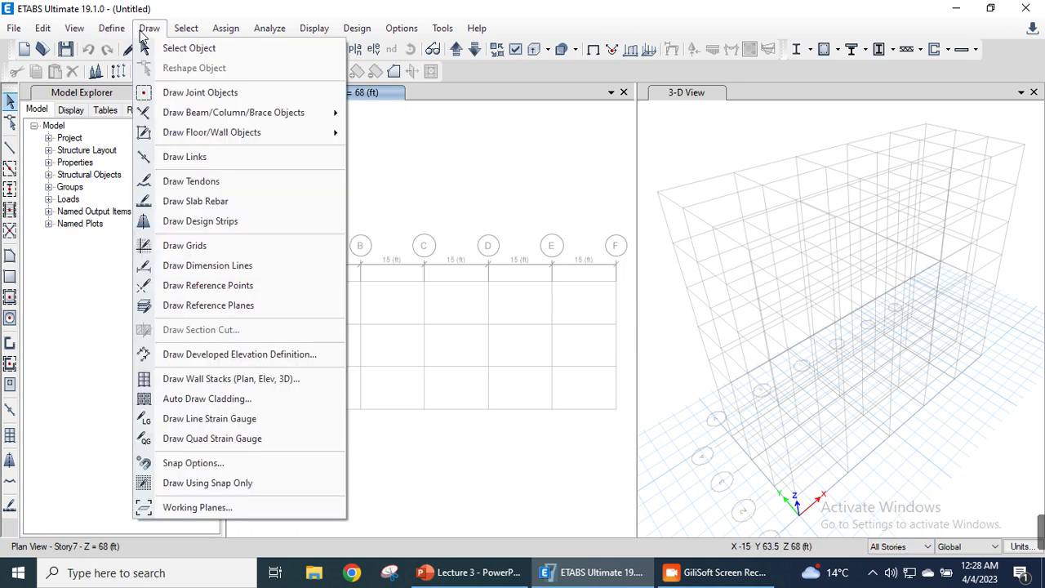
pyautogui.moveTo(256, 119)
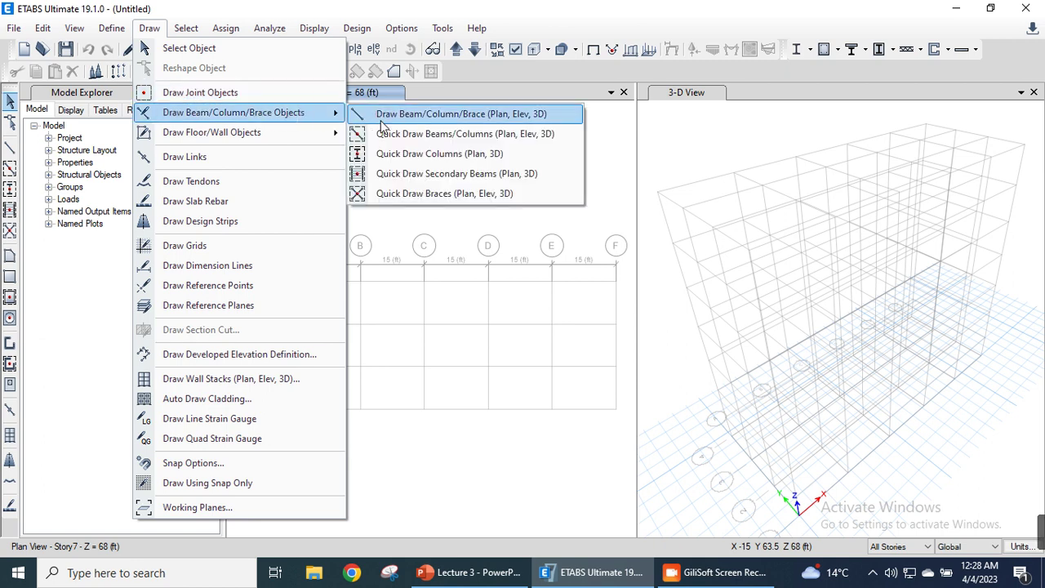
pyautogui.click(411, 155)
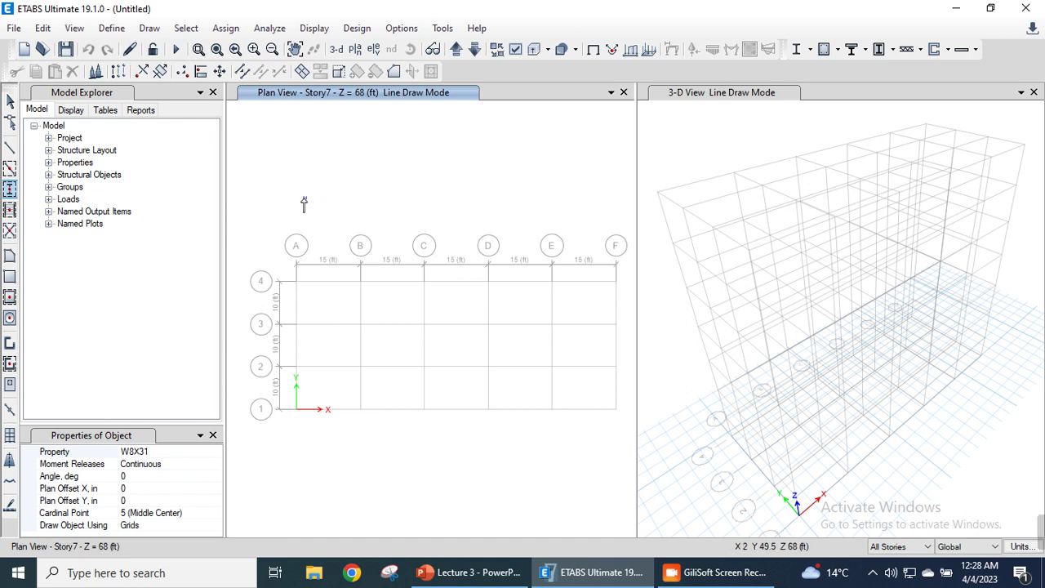
pyautogui.click(151, 451)
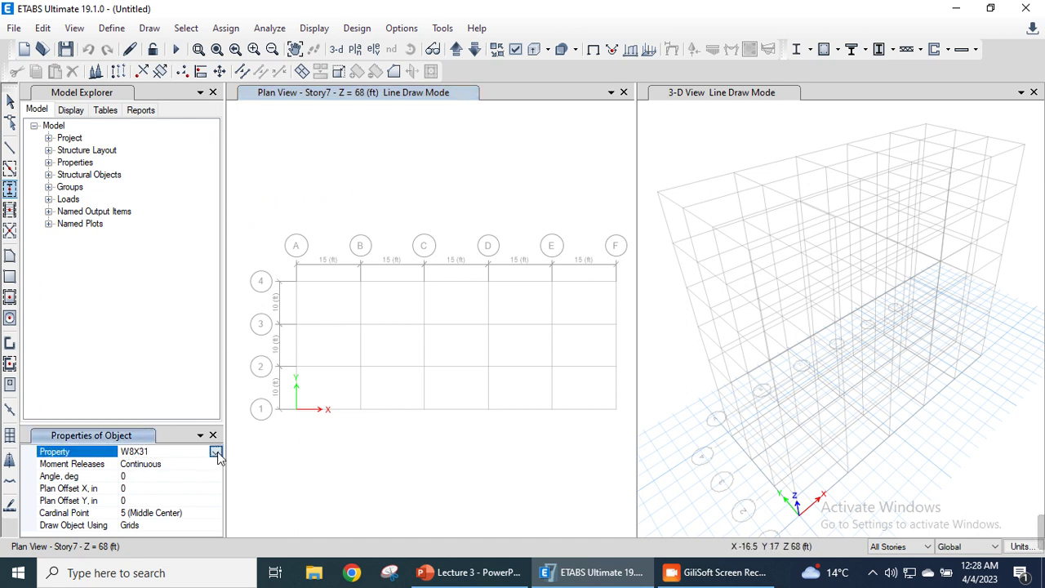
pyautogui.click(214, 451)
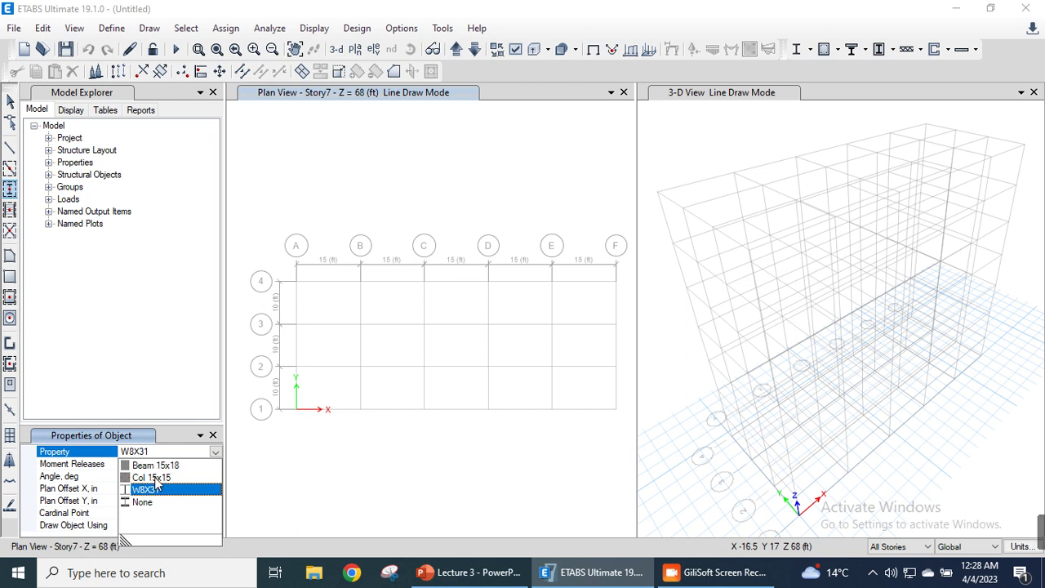
pyautogui.click(155, 477)
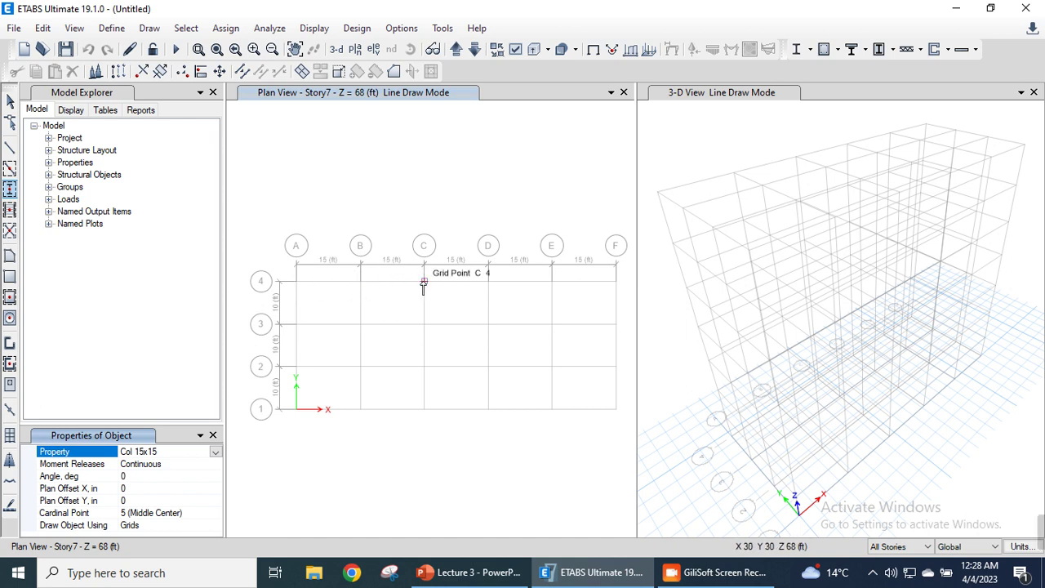
pyautogui.click(296, 281)
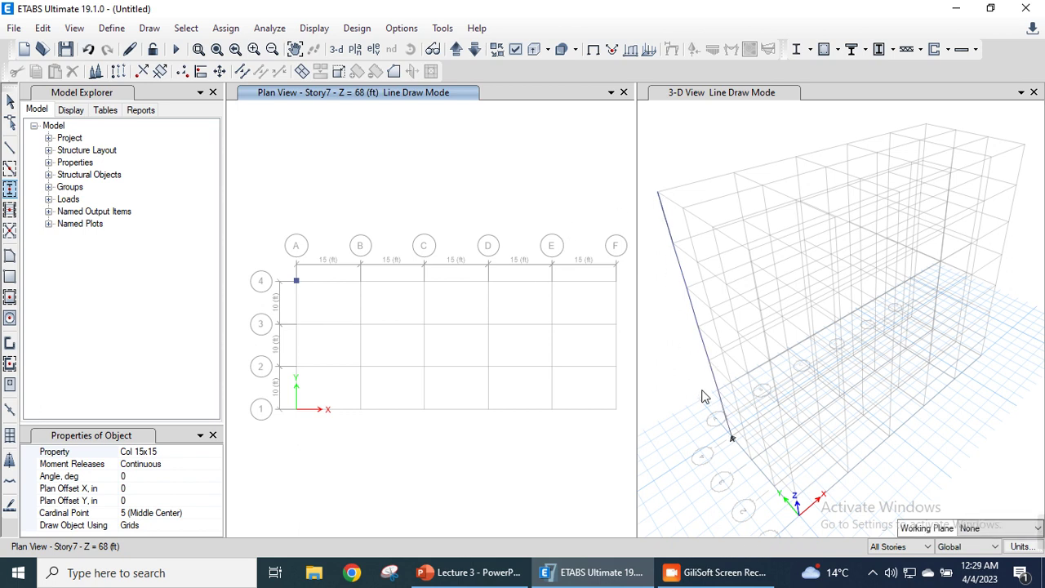
pyautogui.click(295, 325)
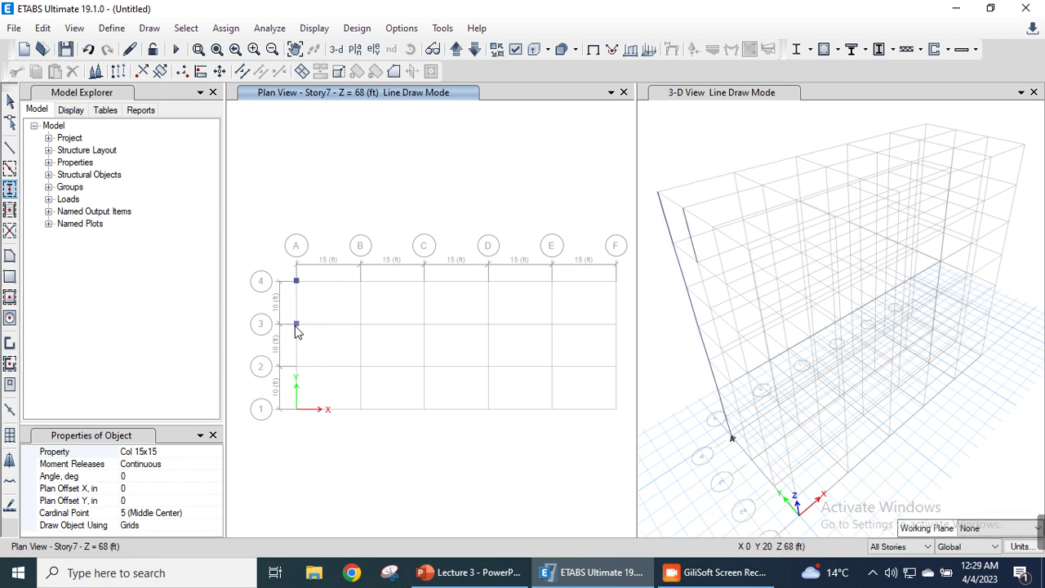
pyautogui.click(295, 367)
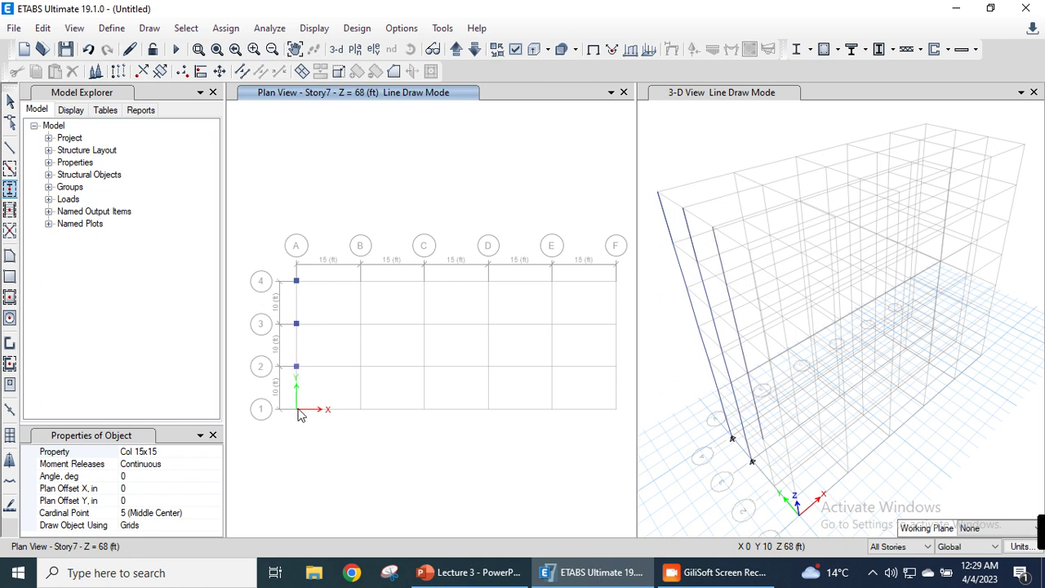
pyautogui.click(295, 409)
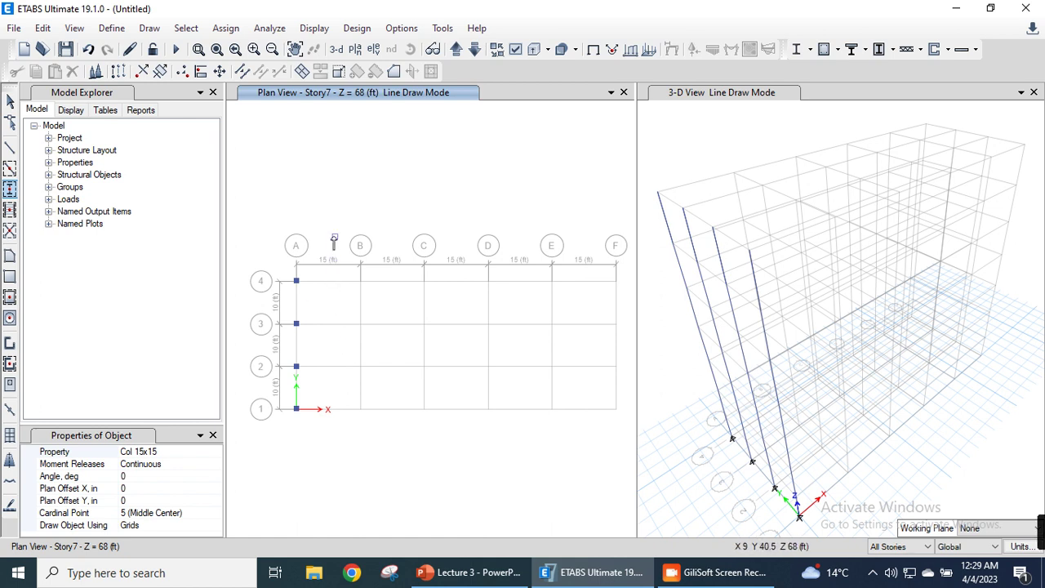
# - Place Col 15x15 columns at all grid intersections on lines B to F in one window, and end column drawing
pyautogui.moveTo(330, 227); pyautogui.dragTo(626, 445)
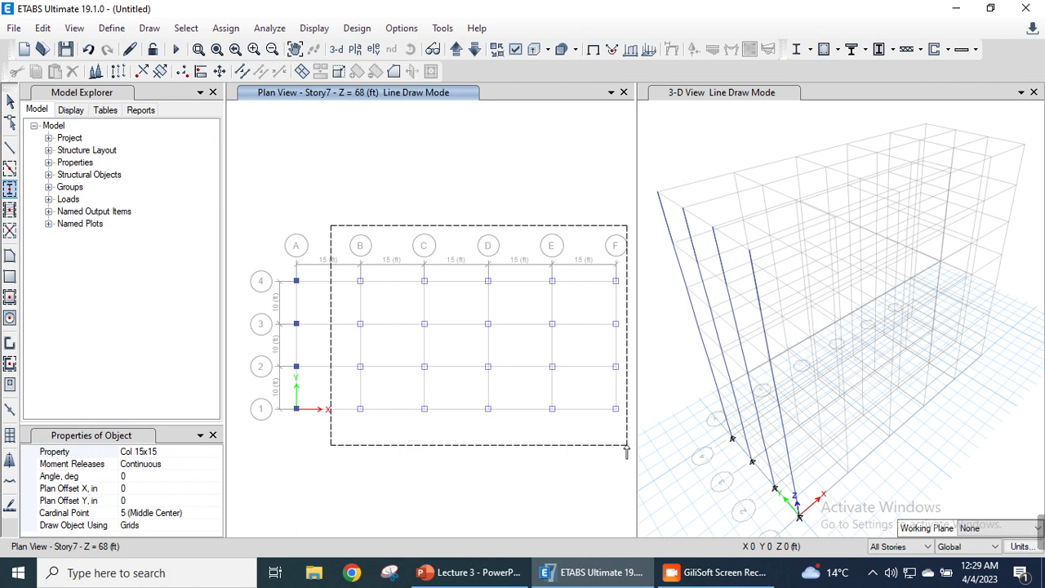
pyautogui.moveTo(627, 449); pyautogui.dragTo(629, 451)
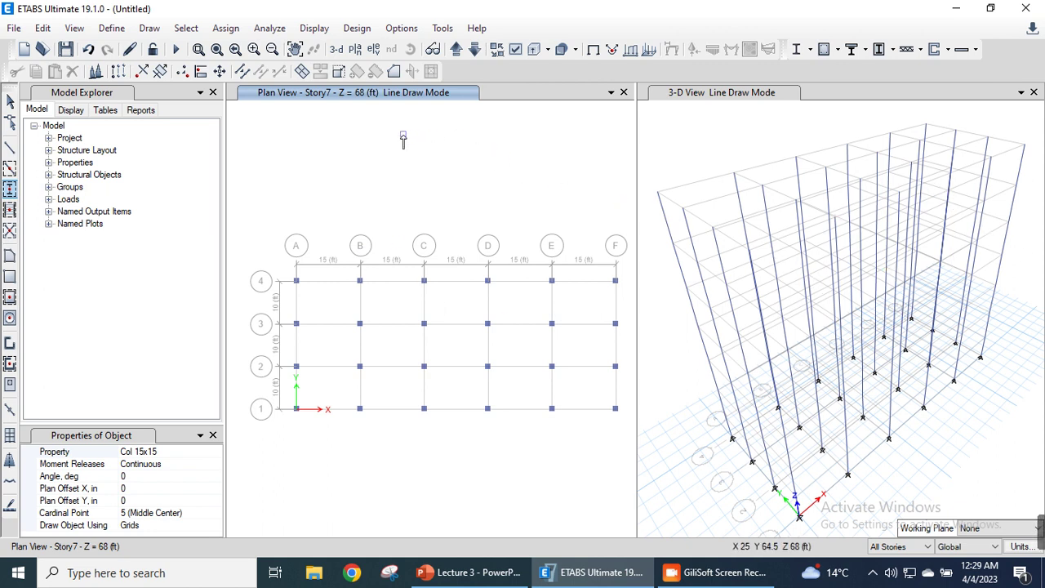
pyautogui.click(10, 101)
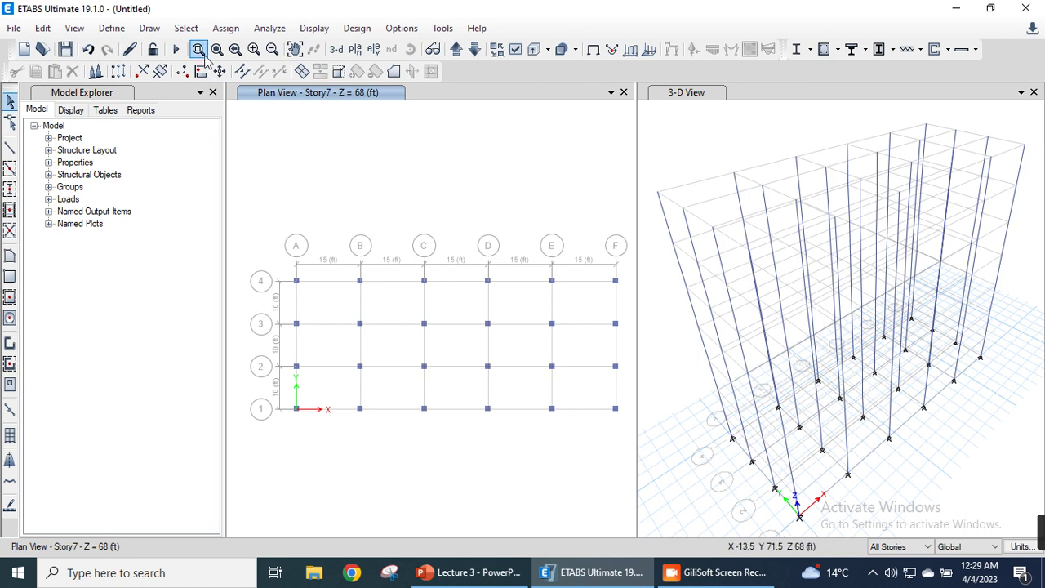
# - Quick-draw Beam 15x18 beams along all grid lines of the plan in one window, and end beam drawing
pyautogui.click(151, 29)
pyautogui.moveTo(222, 118)
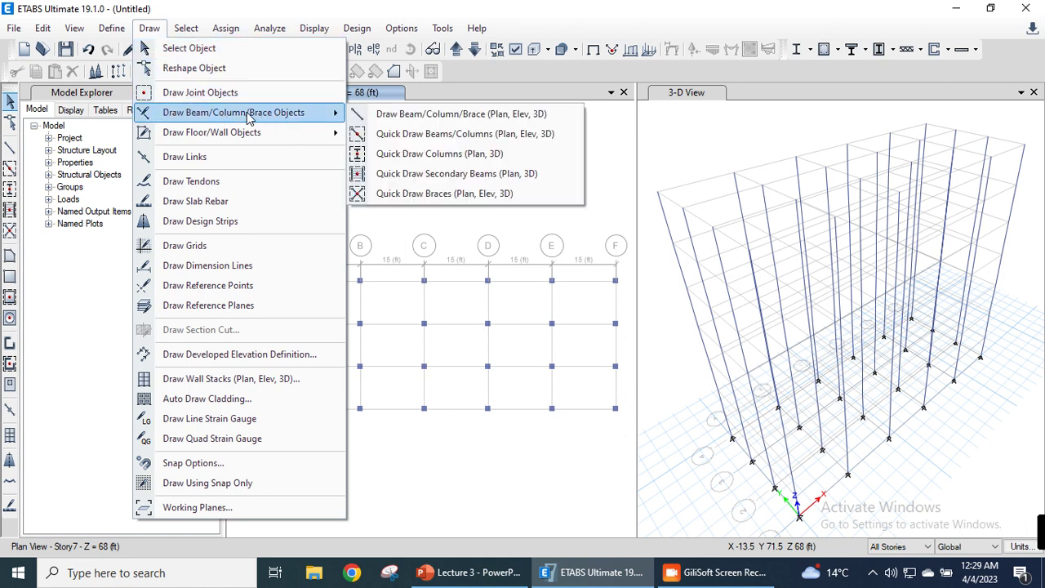
pyautogui.click(414, 135)
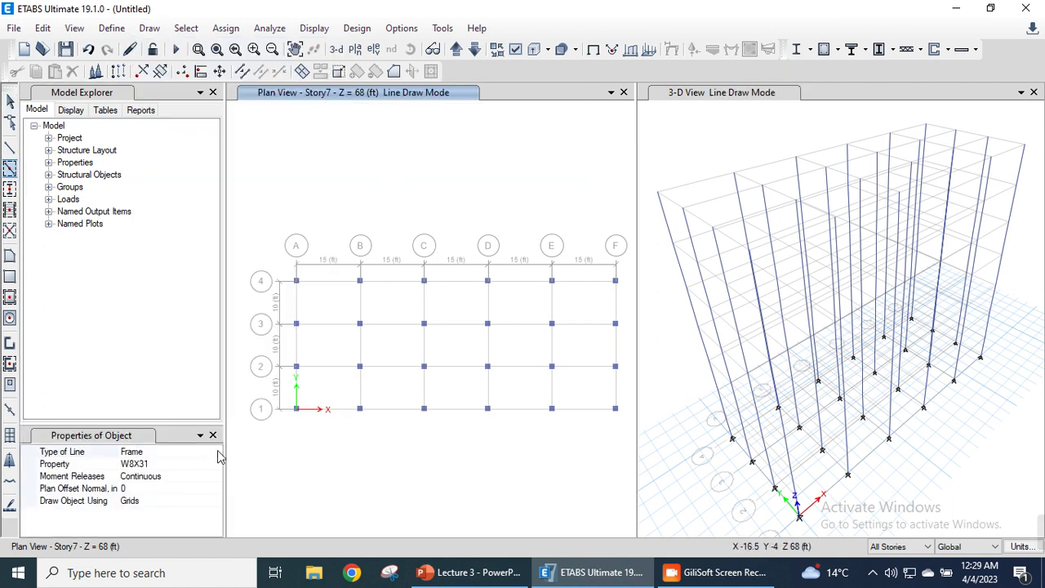
pyautogui.click(157, 463)
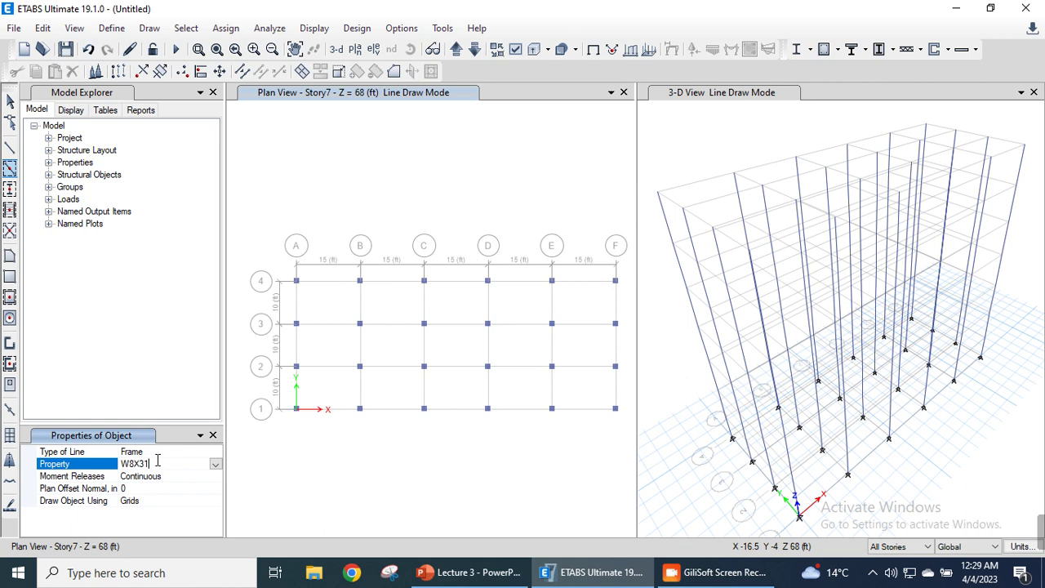
pyautogui.click(215, 462)
pyautogui.click(170, 480)
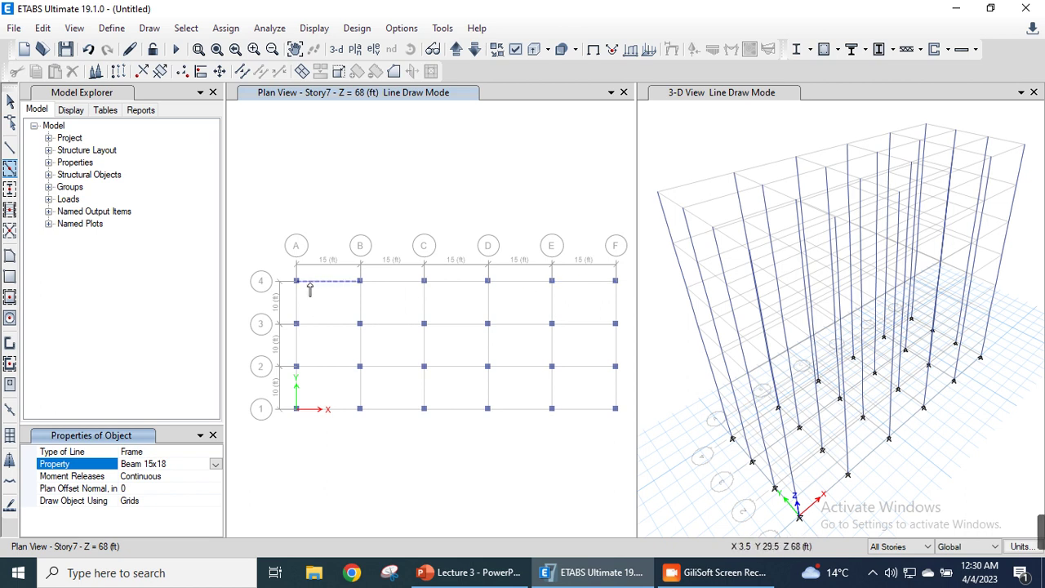
pyautogui.moveTo(262, 243)
pyautogui.mouseDown()
pyautogui.moveTo(318, 326)
pyautogui.moveTo(479, 440)
pyautogui.moveTo(626, 454)
pyautogui.mouseUp()
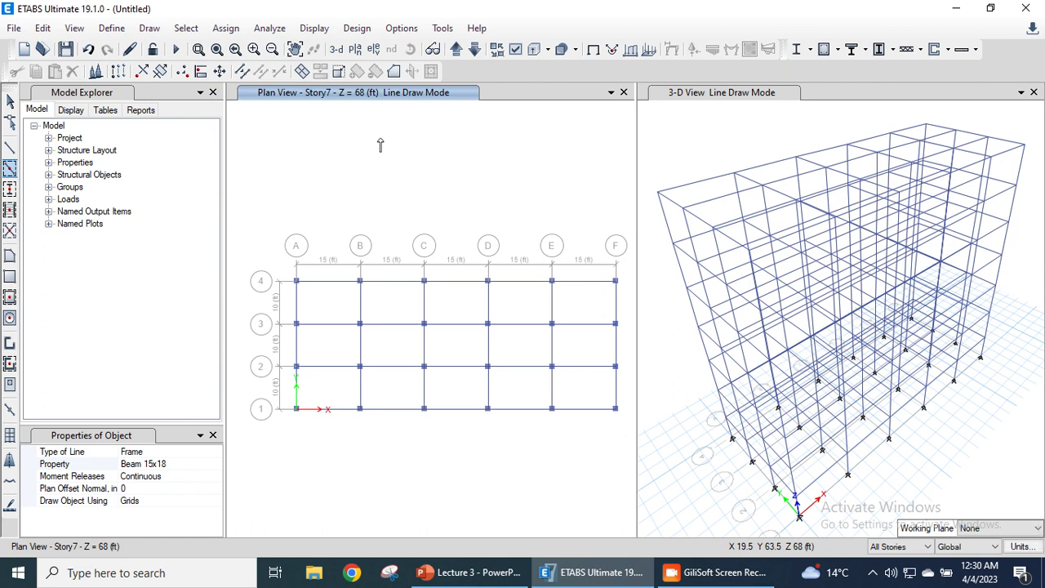
pyautogui.press('Escape')
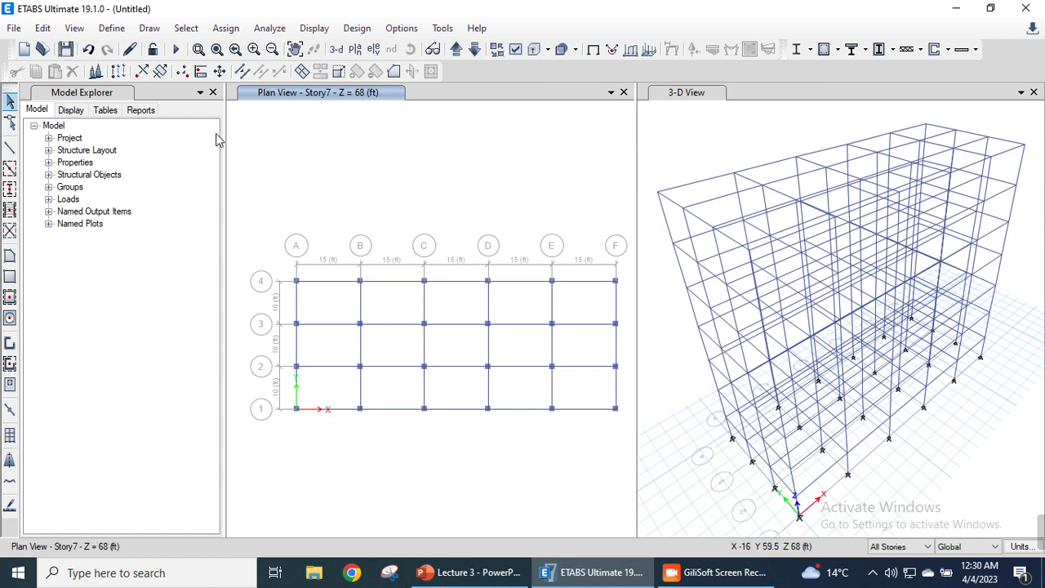
# - Quick-draw Slab 8inch floor panels over all grid bays of the plan in one window, and end floor drawing
pyautogui.click(150, 30)
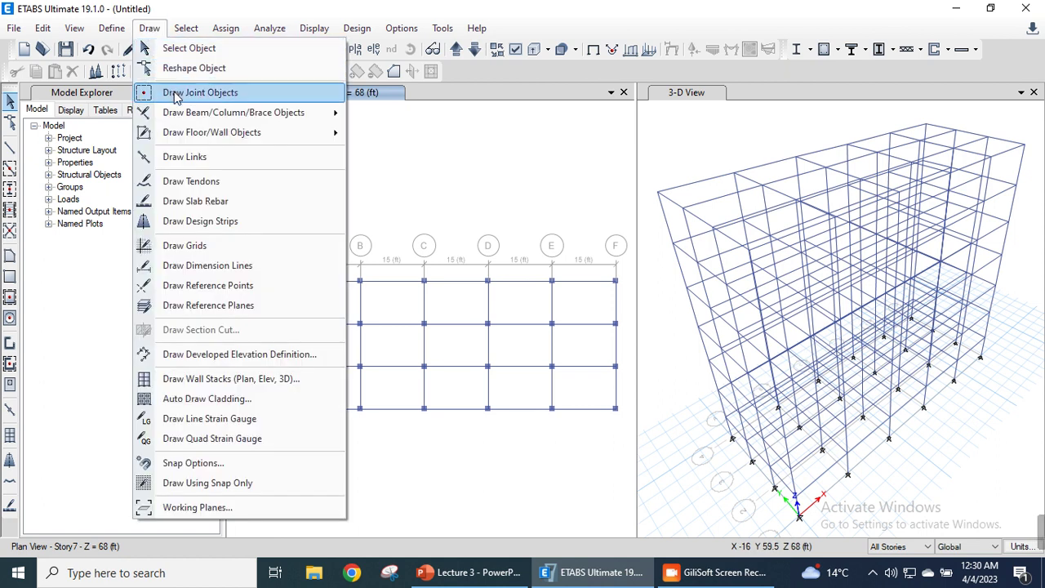
pyautogui.moveTo(197, 137)
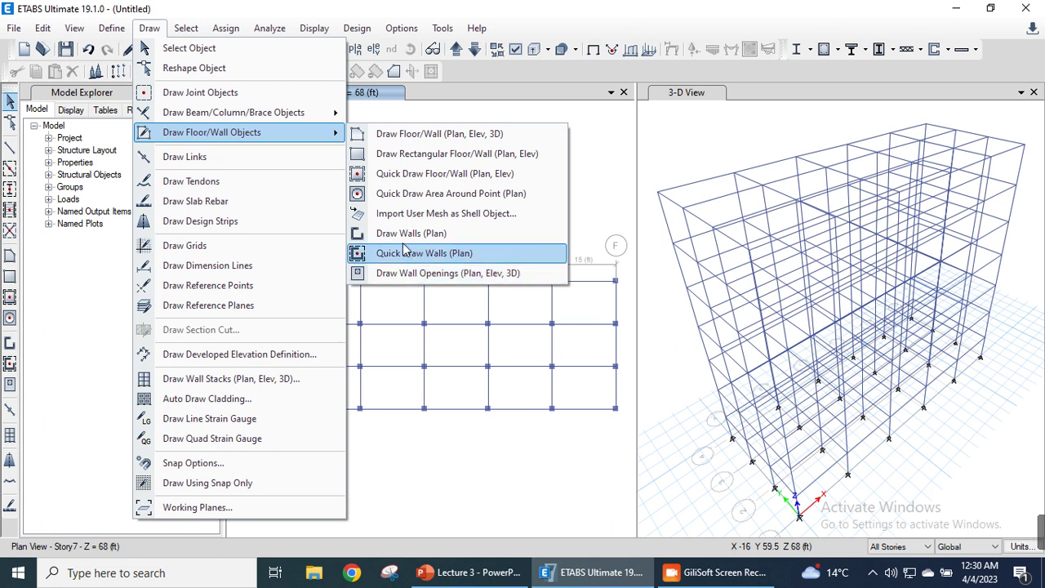
pyautogui.click(422, 181)
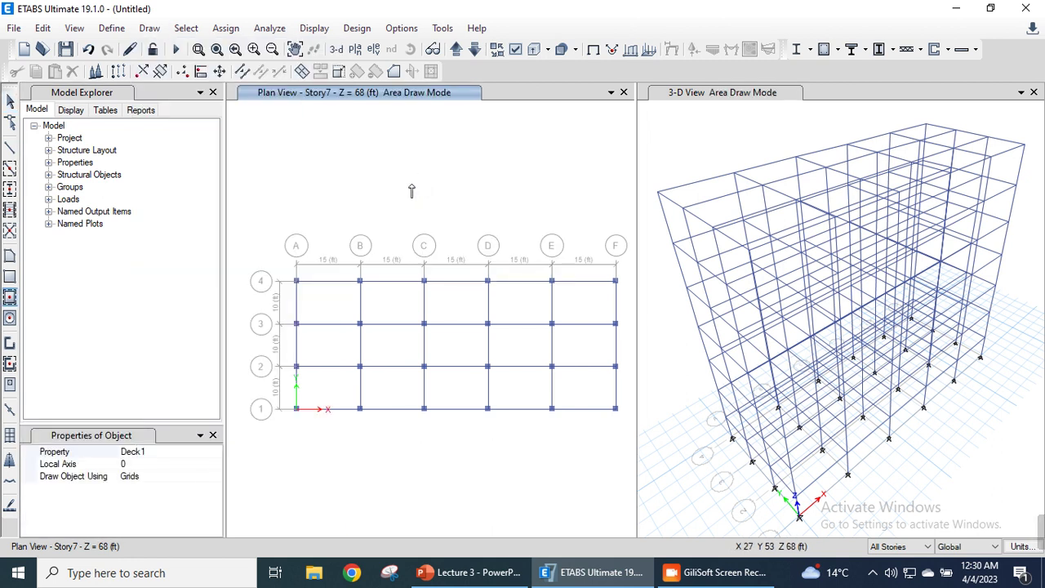
pyautogui.click(161, 456)
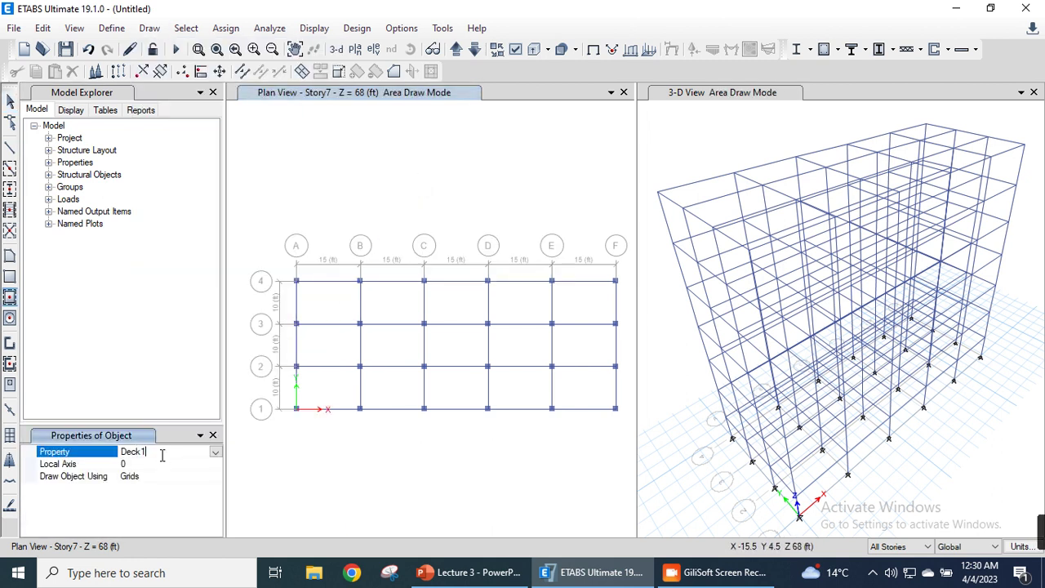
pyautogui.click(215, 453)
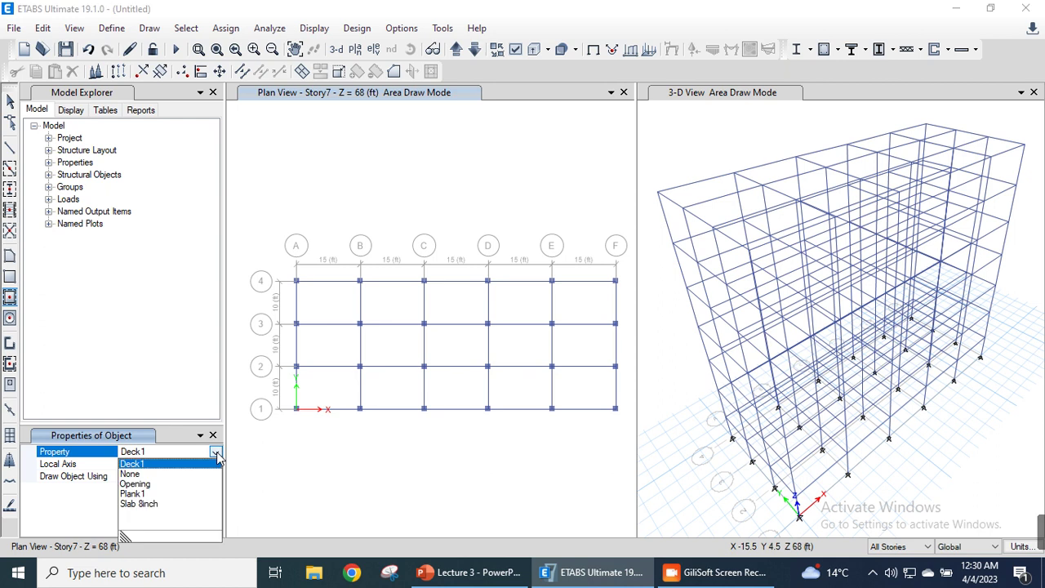
pyautogui.click(139, 504)
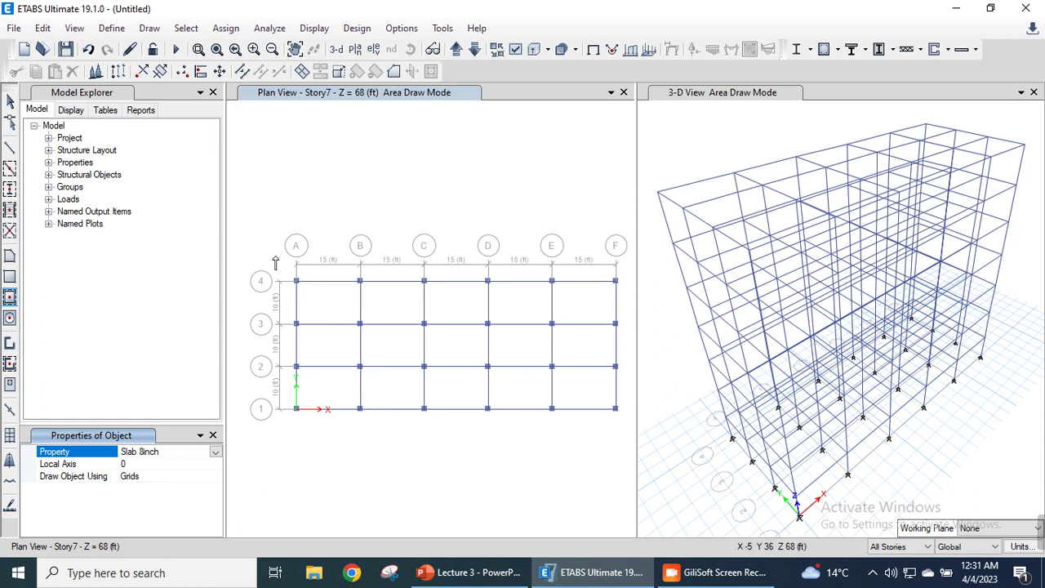
pyautogui.moveTo(275, 257)
pyautogui.mouseDown()
pyautogui.moveTo(362, 381)
pyautogui.moveTo(628, 432)
pyautogui.mouseUp()
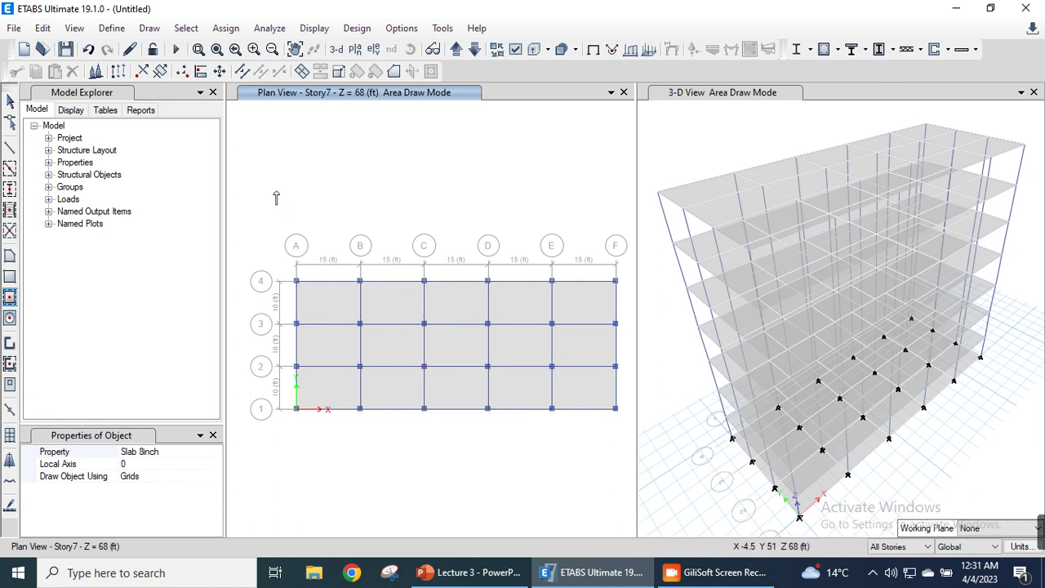
pyautogui.press('Escape')
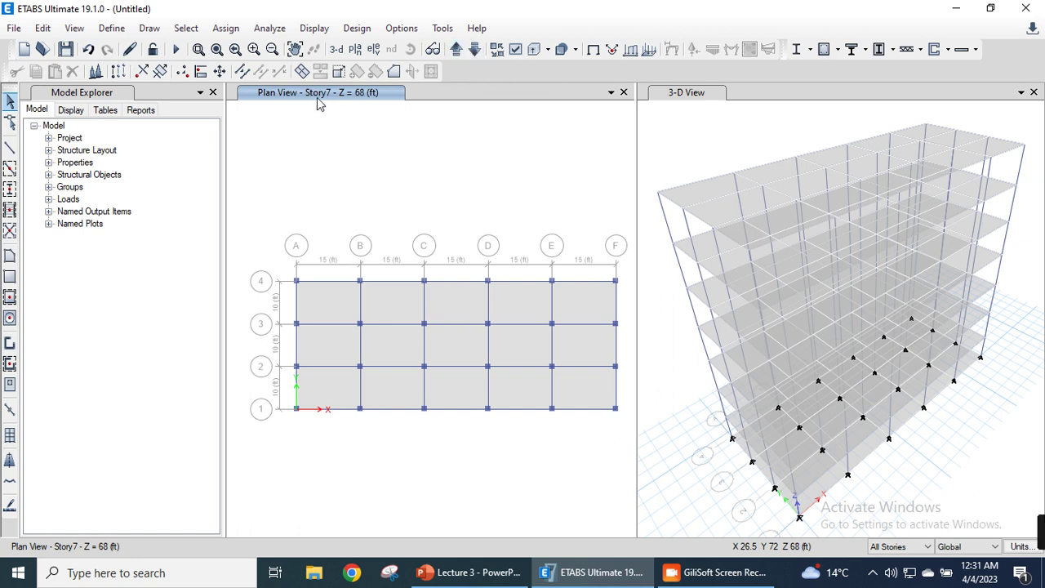
# - Display the Base level in the plan view
pyautogui.click(457, 50)
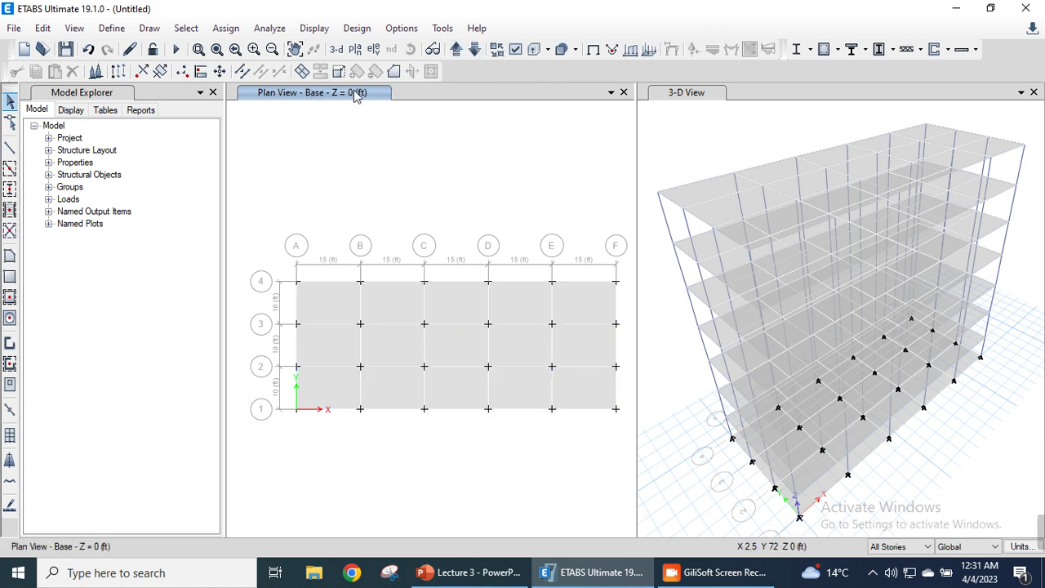
pyautogui.click(329, 315)
pyautogui.click(338, 342)
pyautogui.click(325, 382)
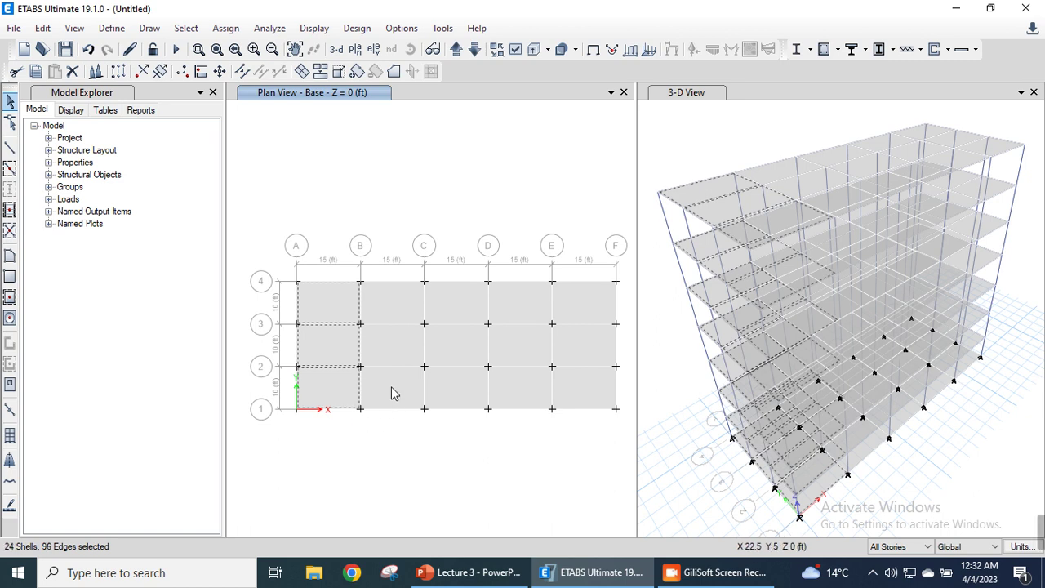
pyautogui.click(318, 211)
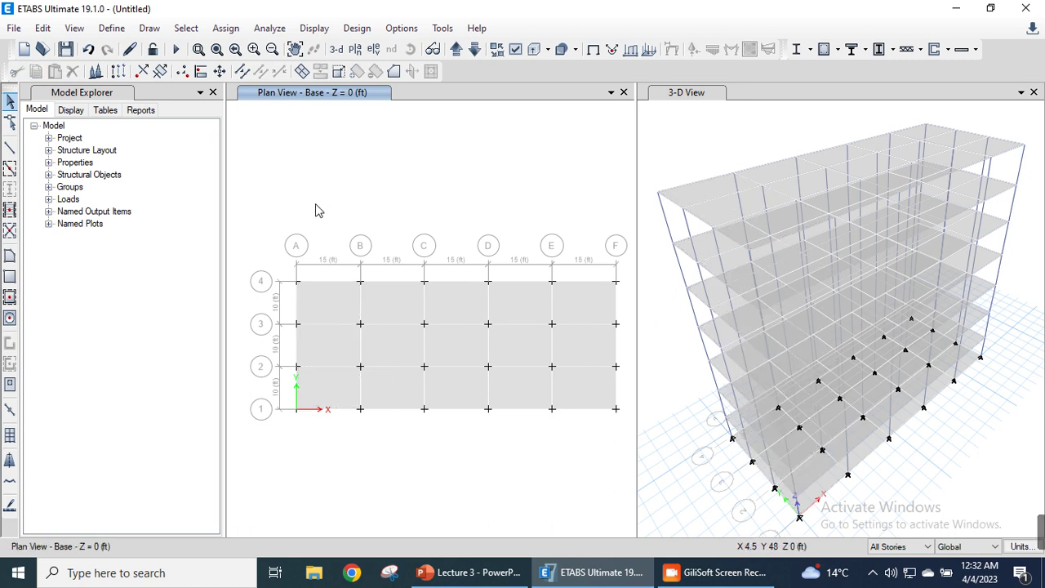
# - Limit the selection to One Story, then select every slab panel at the Base level and delete them
pyautogui.click(921, 549)
pyautogui.click(898, 562)
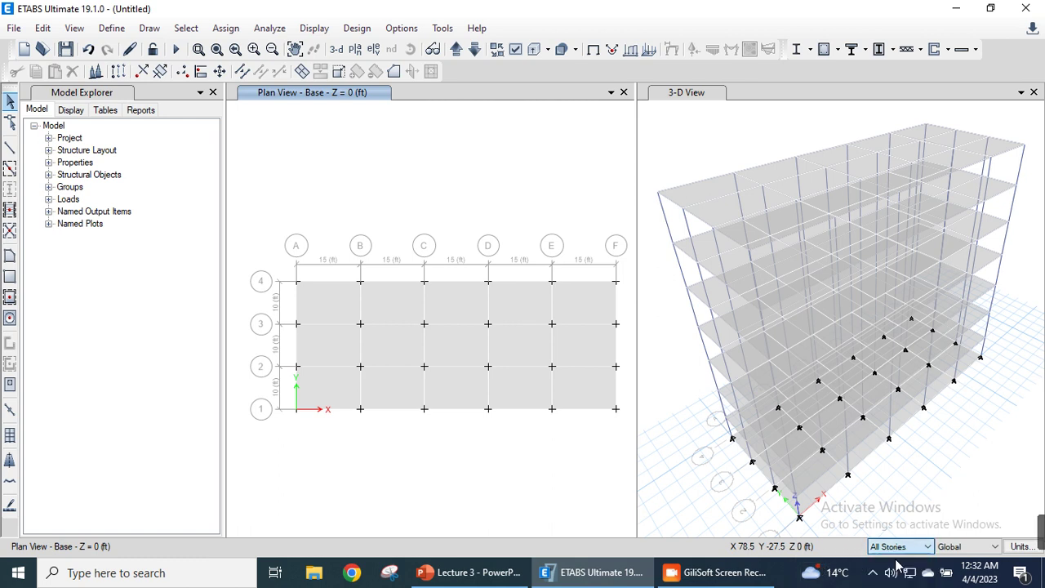
pyautogui.click(329, 316)
pyautogui.click(331, 355)
pyautogui.click(331, 392)
pyautogui.click(389, 397)
pyautogui.click(459, 398)
pyautogui.click(534, 400)
pyautogui.click(580, 397)
pyautogui.click(580, 353)
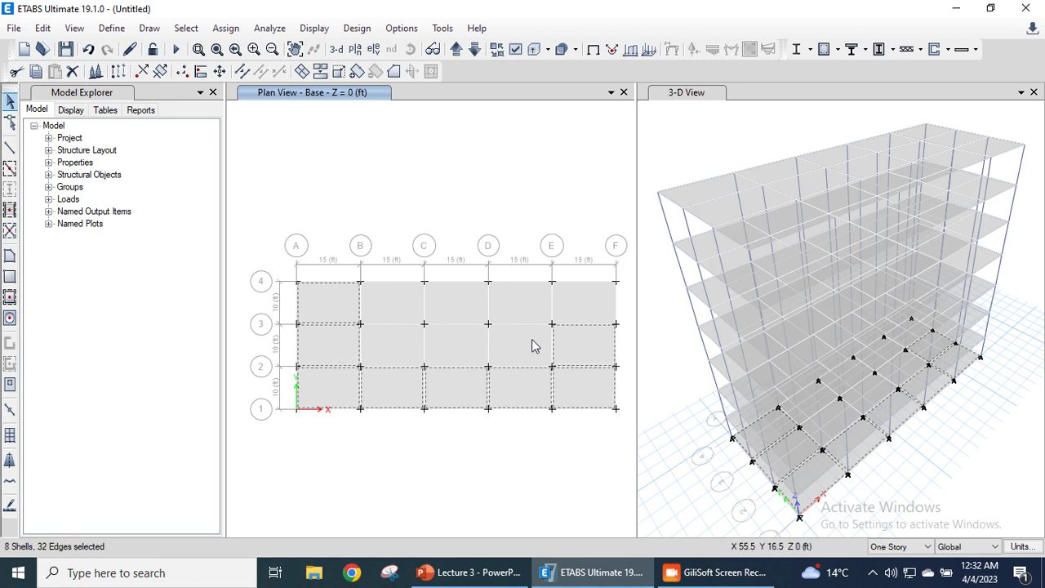
pyautogui.click(457, 352)
pyautogui.click(389, 337)
pyautogui.click(386, 307)
pyautogui.click(459, 306)
pyautogui.click(523, 304)
pyautogui.click(584, 302)
pyautogui.click(604, 343)
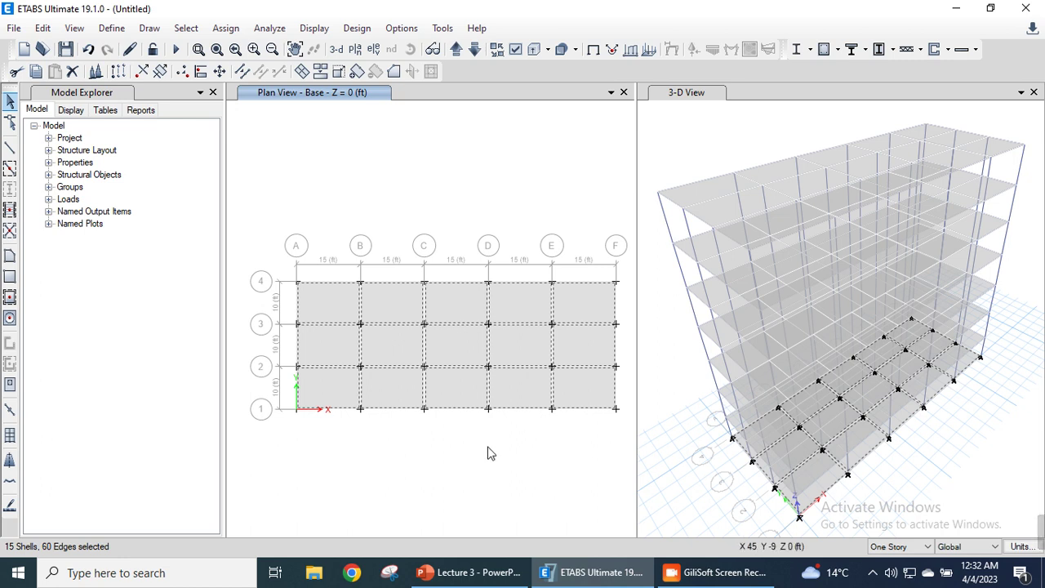
pyautogui.press('Delete')
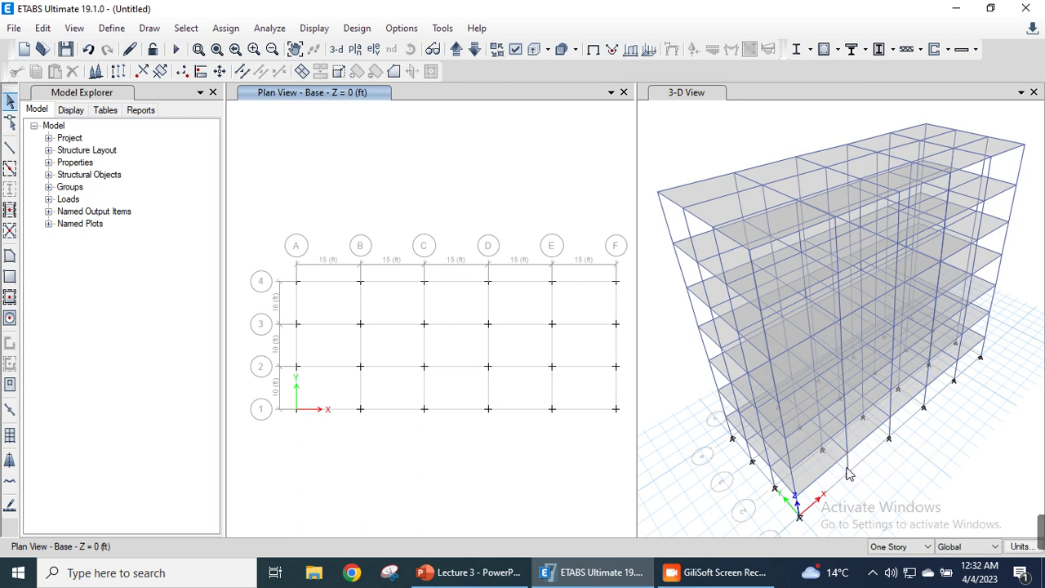
# - Display Story1 in the plan view and hide its joint objects, columns and beams through the view options
pyautogui.click(455, 50)
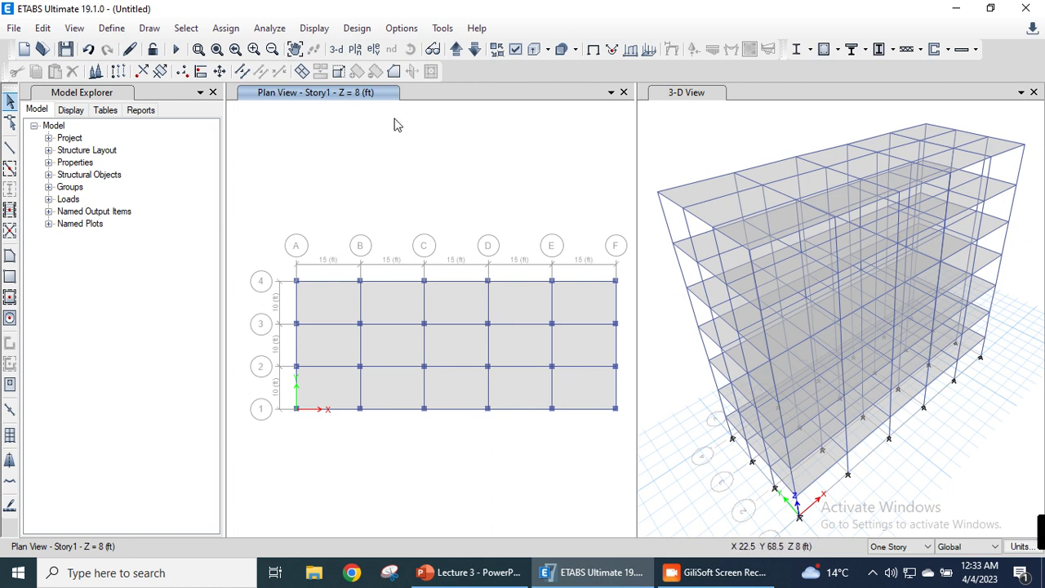
pyautogui.click(515, 51)
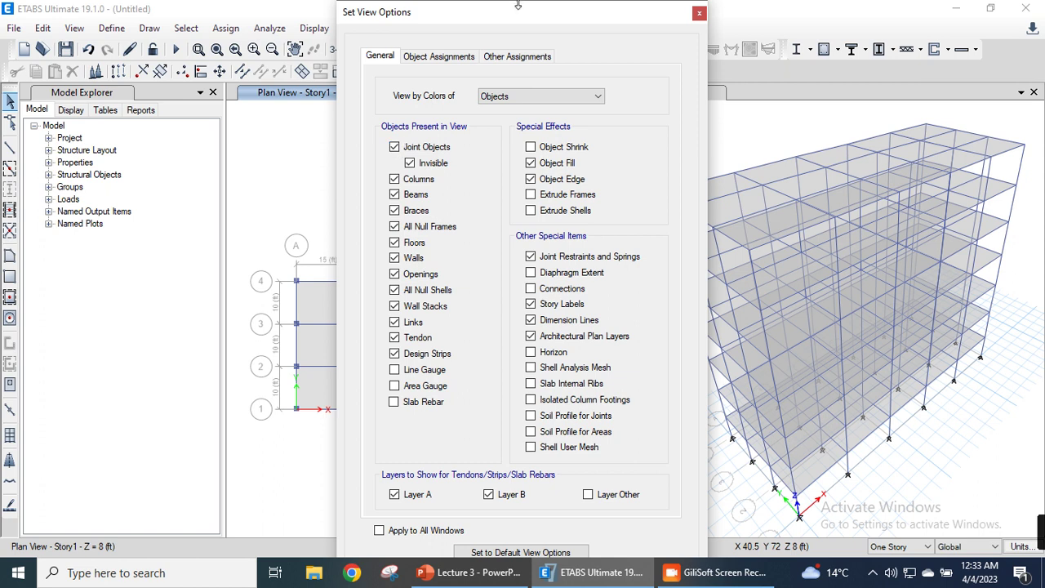
pyautogui.moveTo(521, 23); pyautogui.dragTo(566, 5)
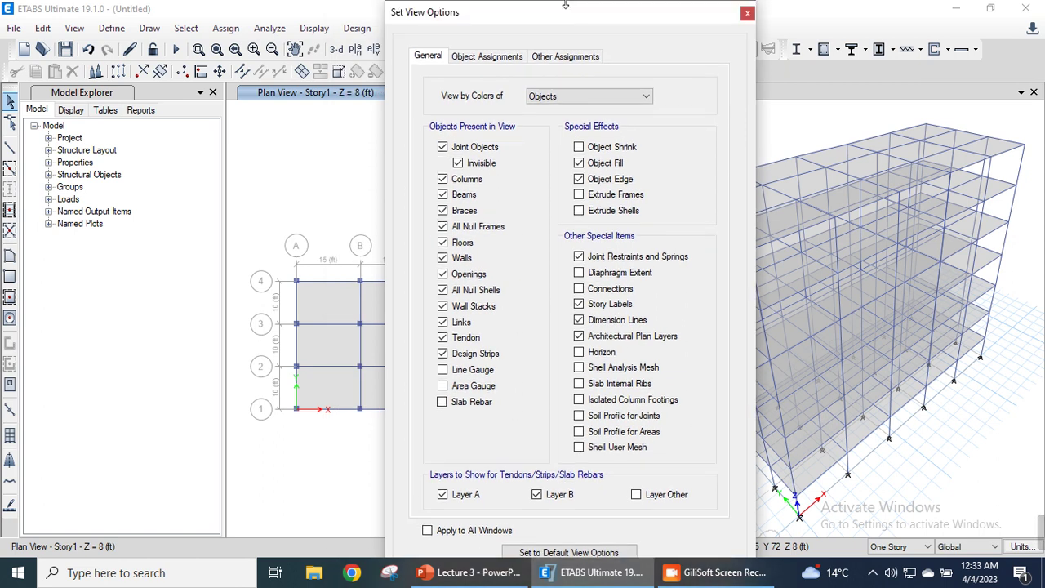
pyautogui.click(442, 147)
pyautogui.click(442, 178)
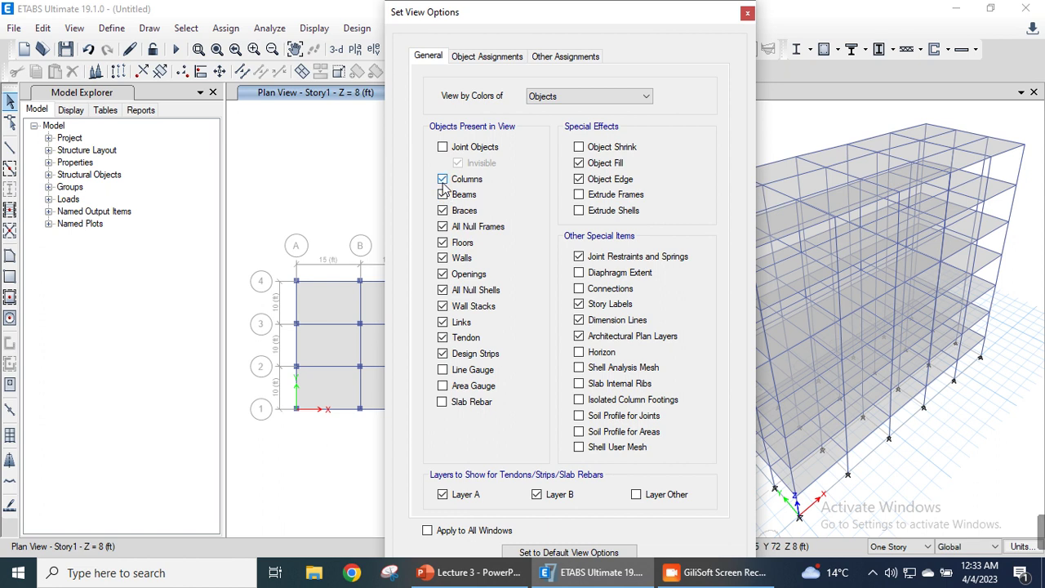
pyautogui.click(442, 194)
pyautogui.moveTo(559, 25); pyautogui.dragTo(546, 7)
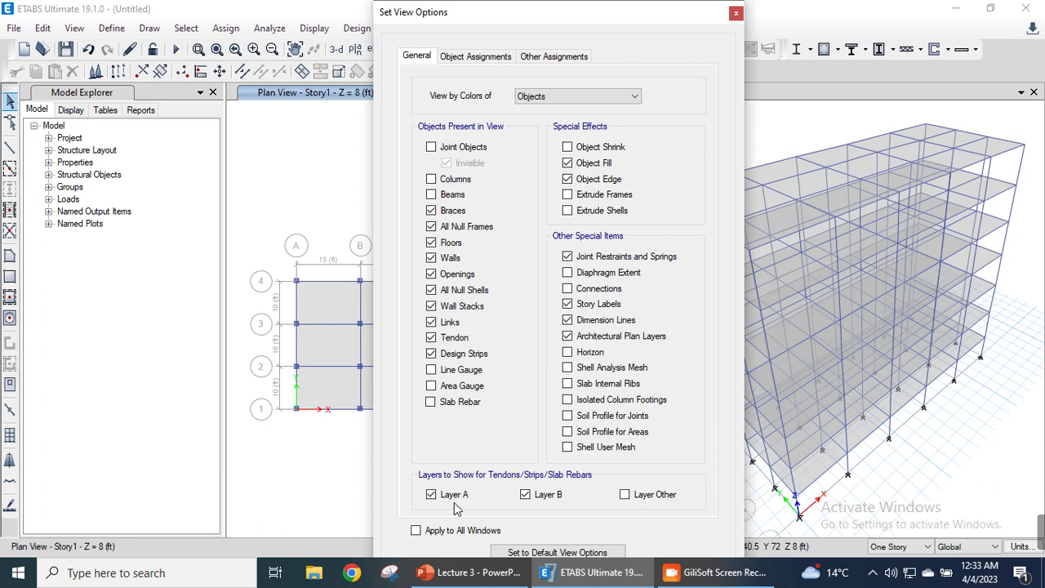
pyautogui.click(527, 498)
pyautogui.press('Tab')
pyautogui.press('Tab')
pyautogui.press('Tab')
pyautogui.press('Tab')
pyautogui.press('Return')
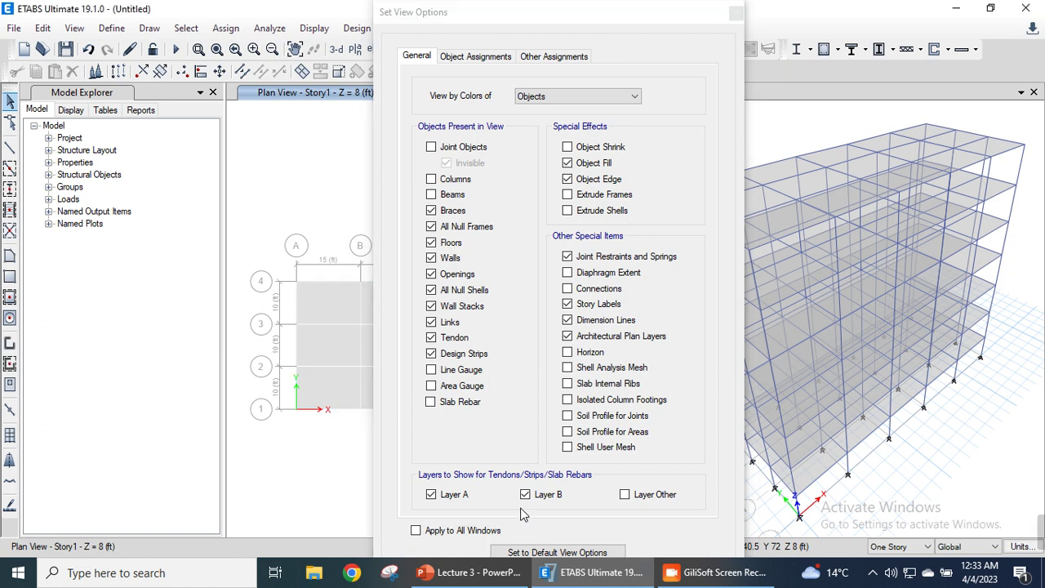
# - Select all slab panels on Story1 in one window and delete them
pyautogui.moveTo(570, 16); pyautogui.dragTo(764, 29)
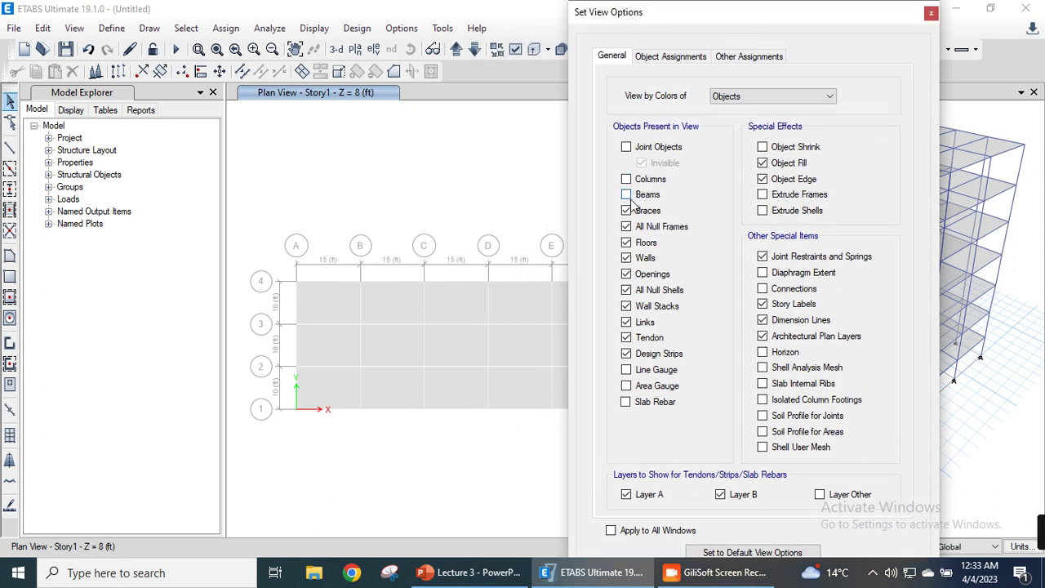
pyautogui.click(334, 305)
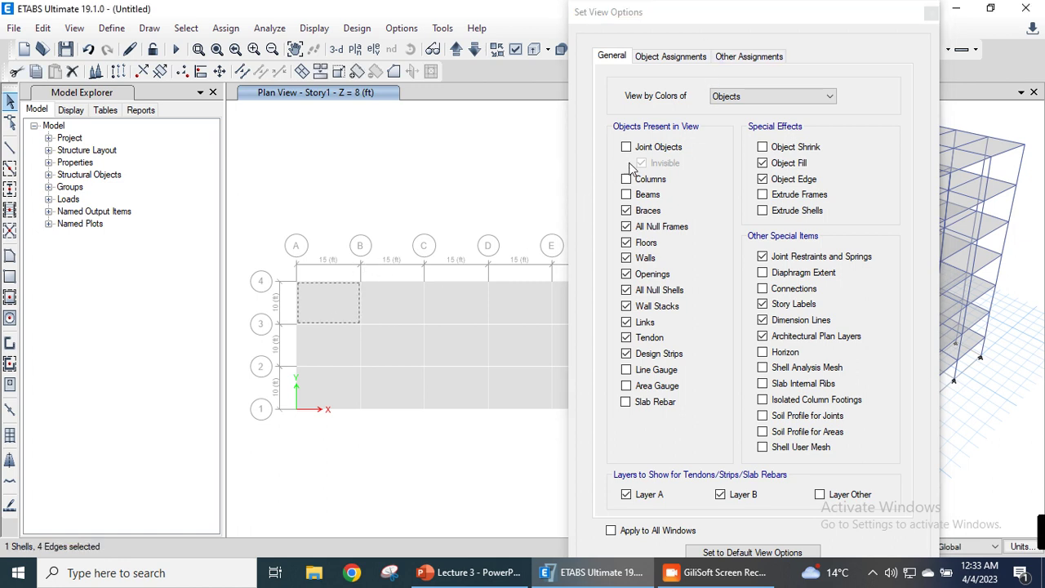
pyautogui.moveTo(711, 9); pyautogui.dragTo(43, 22)
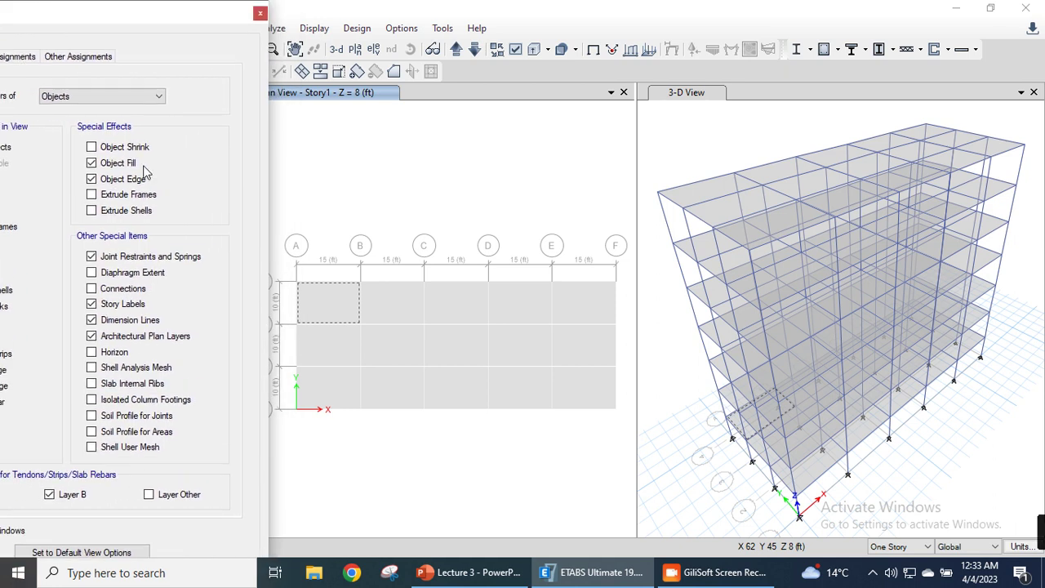
pyautogui.moveTo(276, 248); pyautogui.dragTo(623, 442)
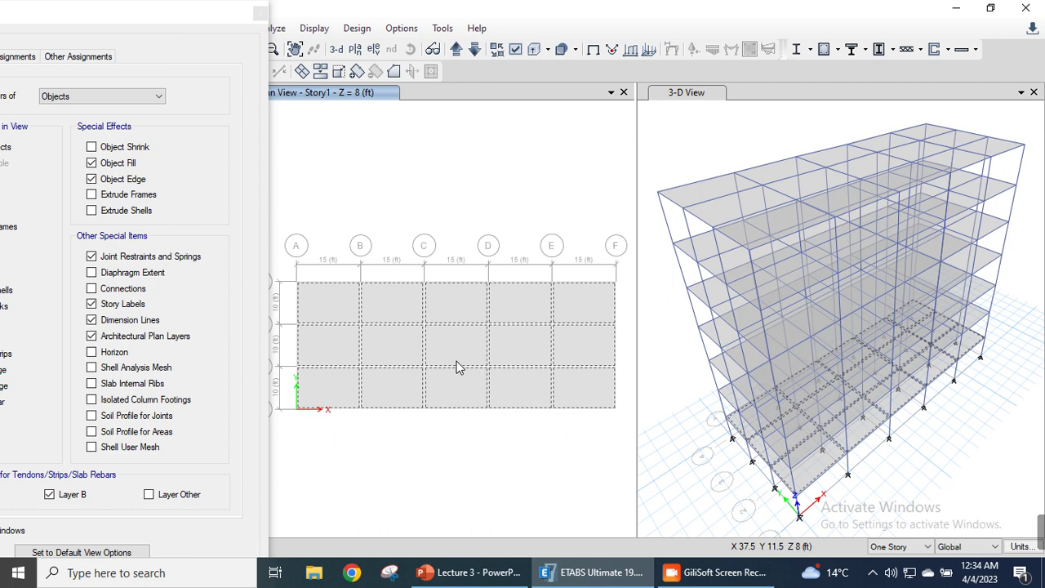
# - Show the joint objects, columns and beams again in the Story1 plan view through the view options
pyautogui.moveTo(133, 28)
pyautogui.mouseDown()
pyautogui.moveTo(640, 6)
pyautogui.moveTo(708, 27)
pyautogui.mouseUp()
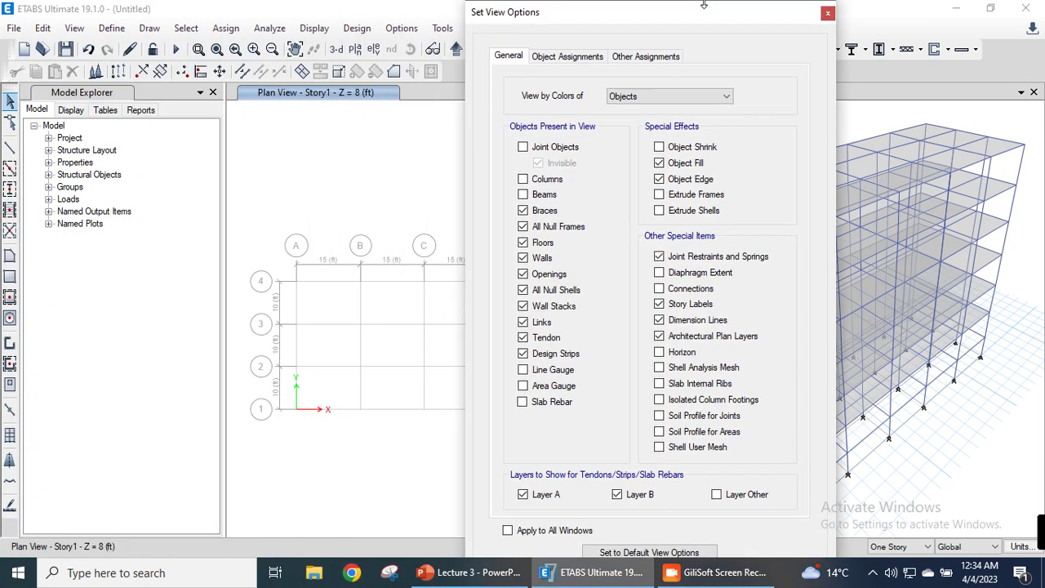
pyautogui.click(523, 148)
pyautogui.click(523, 179)
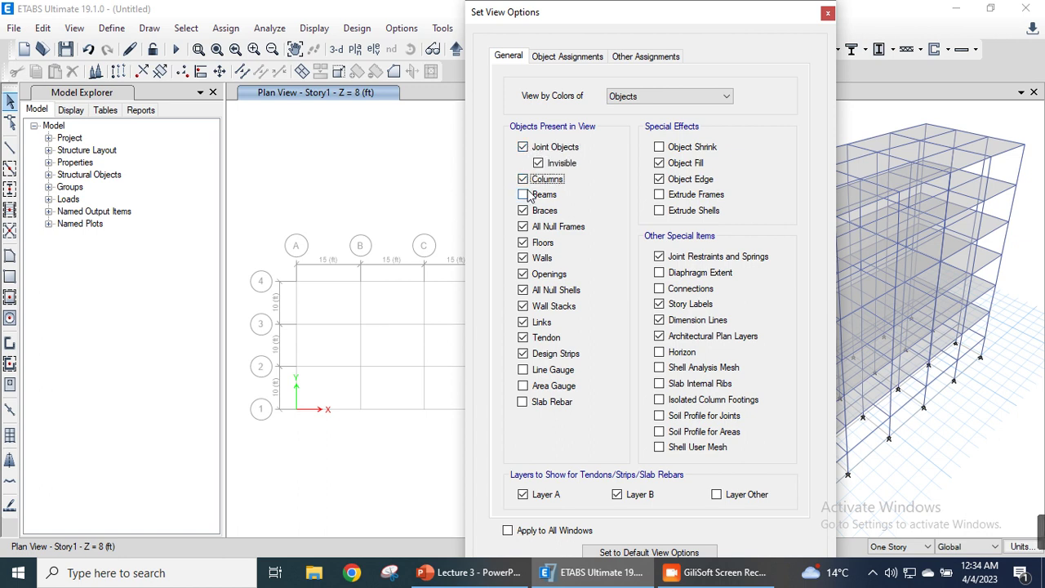
pyautogui.click(523, 195)
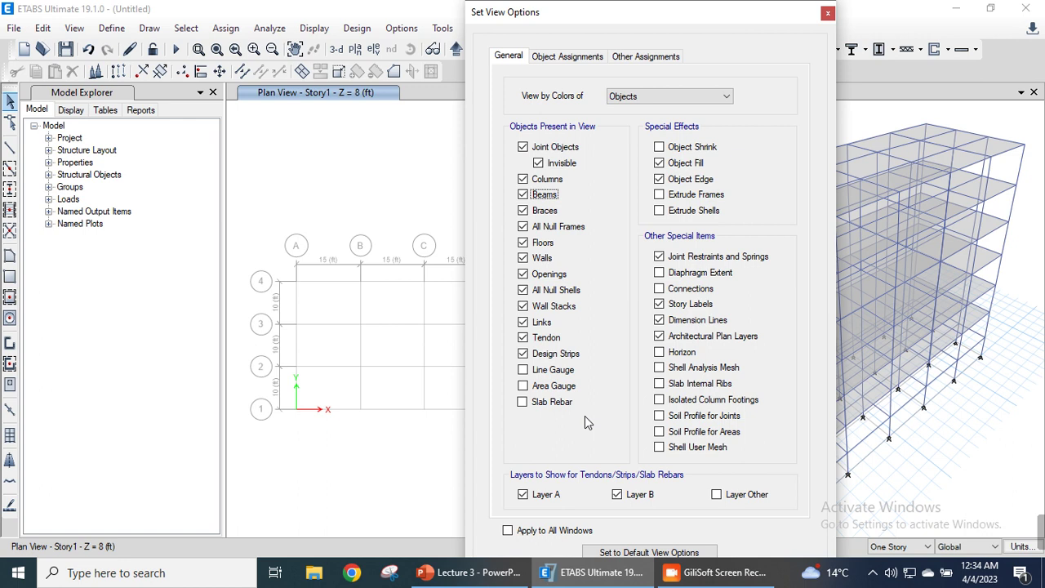
pyautogui.click(637, 498)
pyautogui.press('Tab')
pyautogui.press('Tab')
pyautogui.press('Tab')
pyautogui.press('Tab')
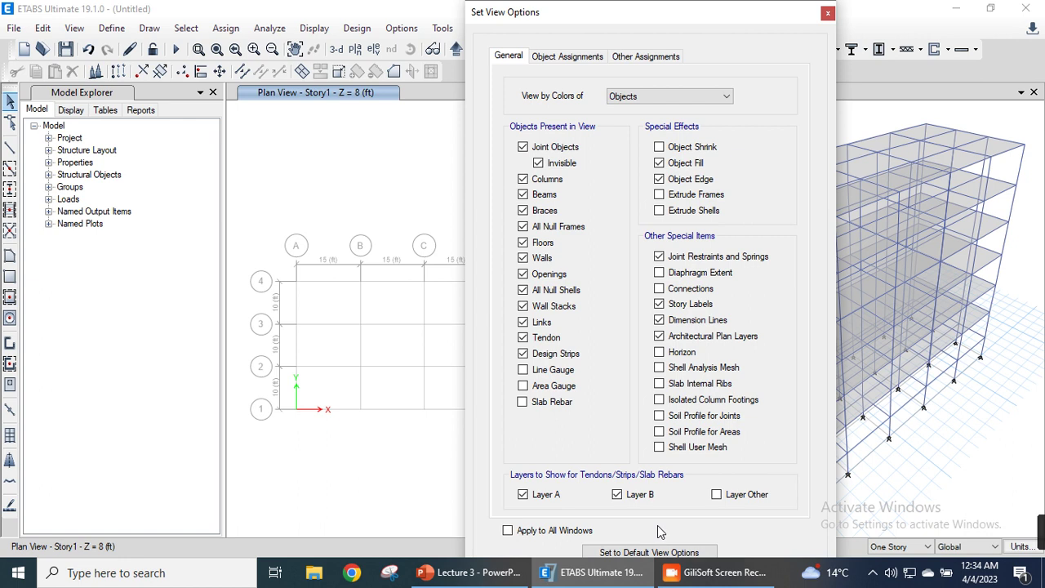
pyautogui.press('Return')
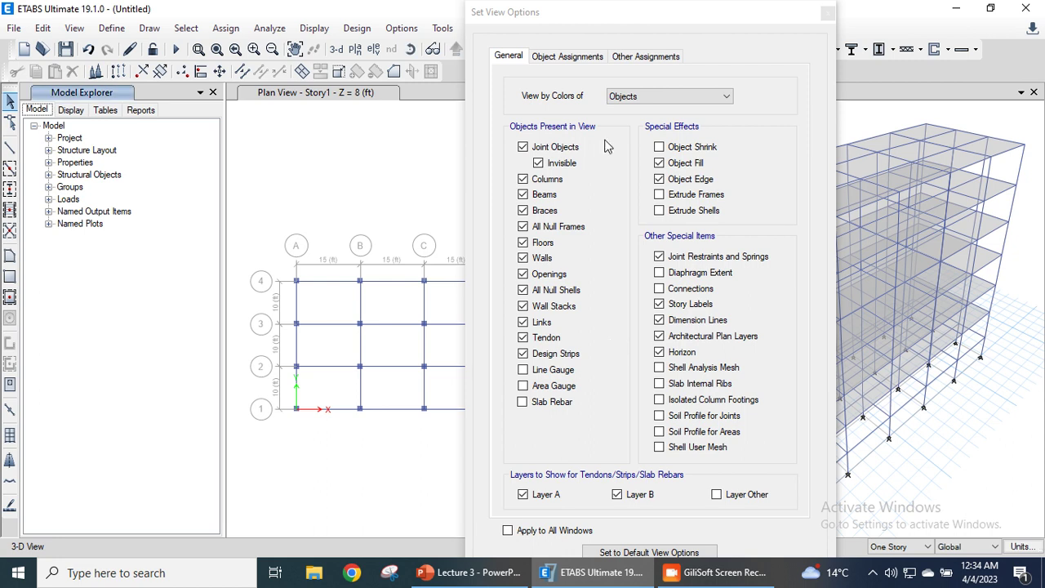
pyautogui.moveTo(632, 18); pyautogui.dragTo(608, 5)
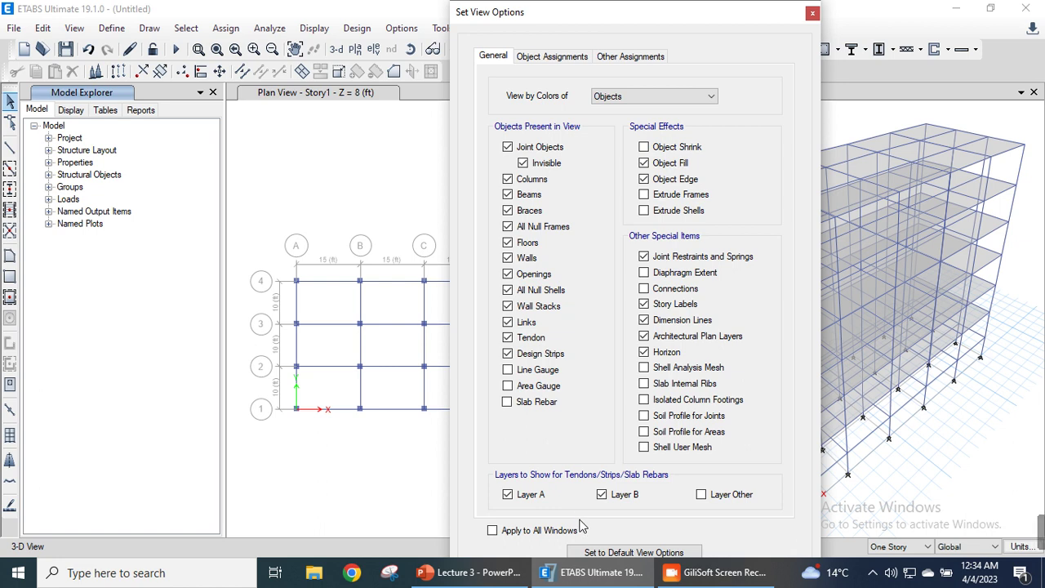
pyautogui.press('Return')
# - Turn on the extruded display of the frame members in both the Story1 plan view and the 3-D view
pyautogui.click(354, 165)
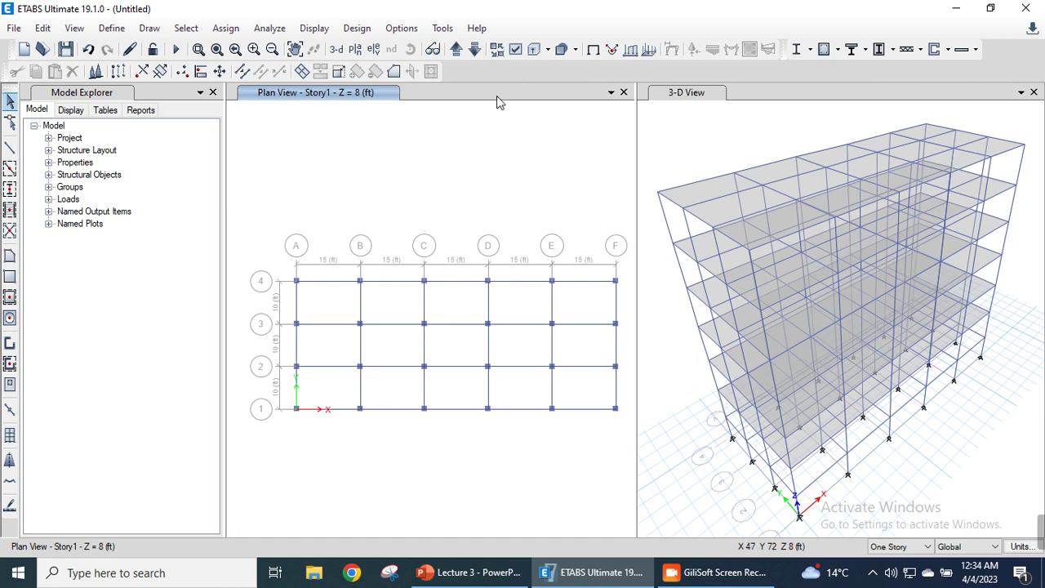
pyautogui.click(534, 50)
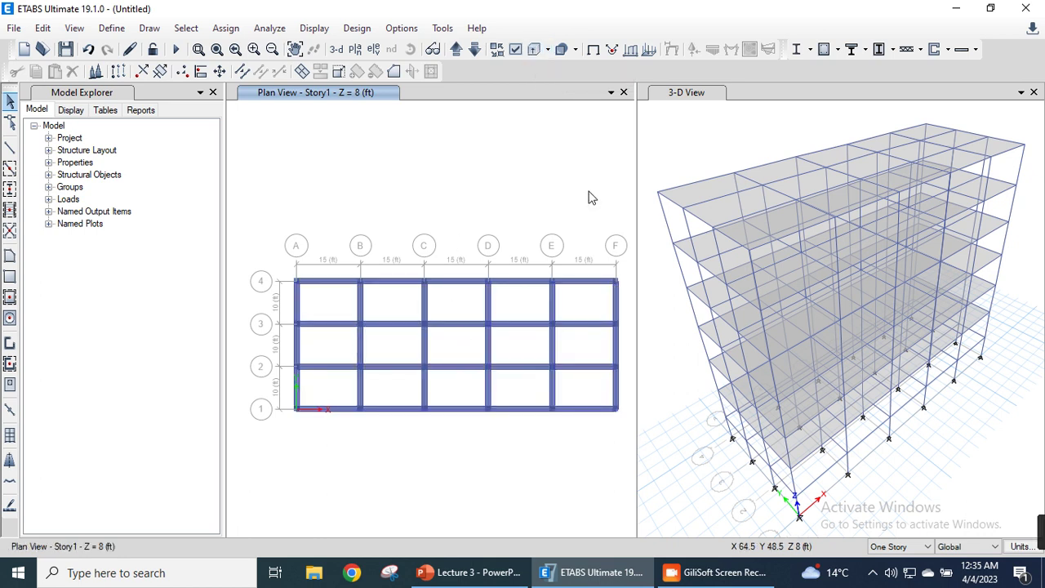
pyautogui.click(732, 122)
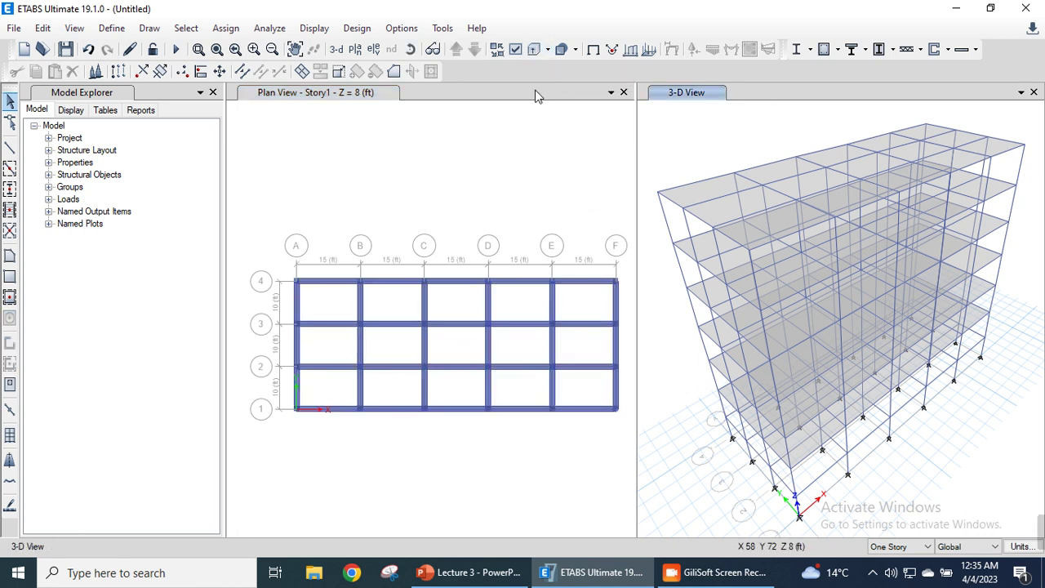
pyautogui.click(535, 51)
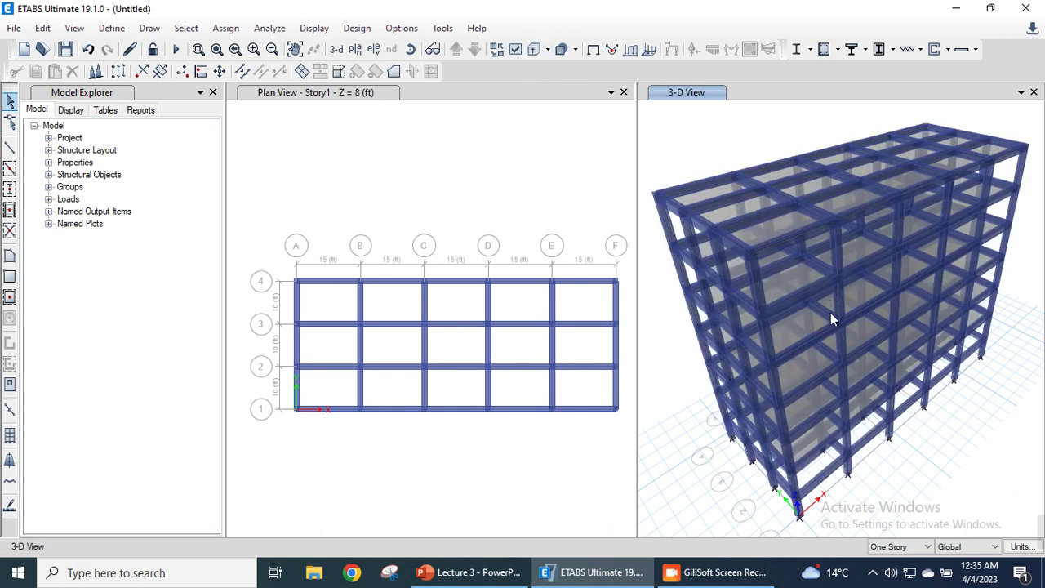